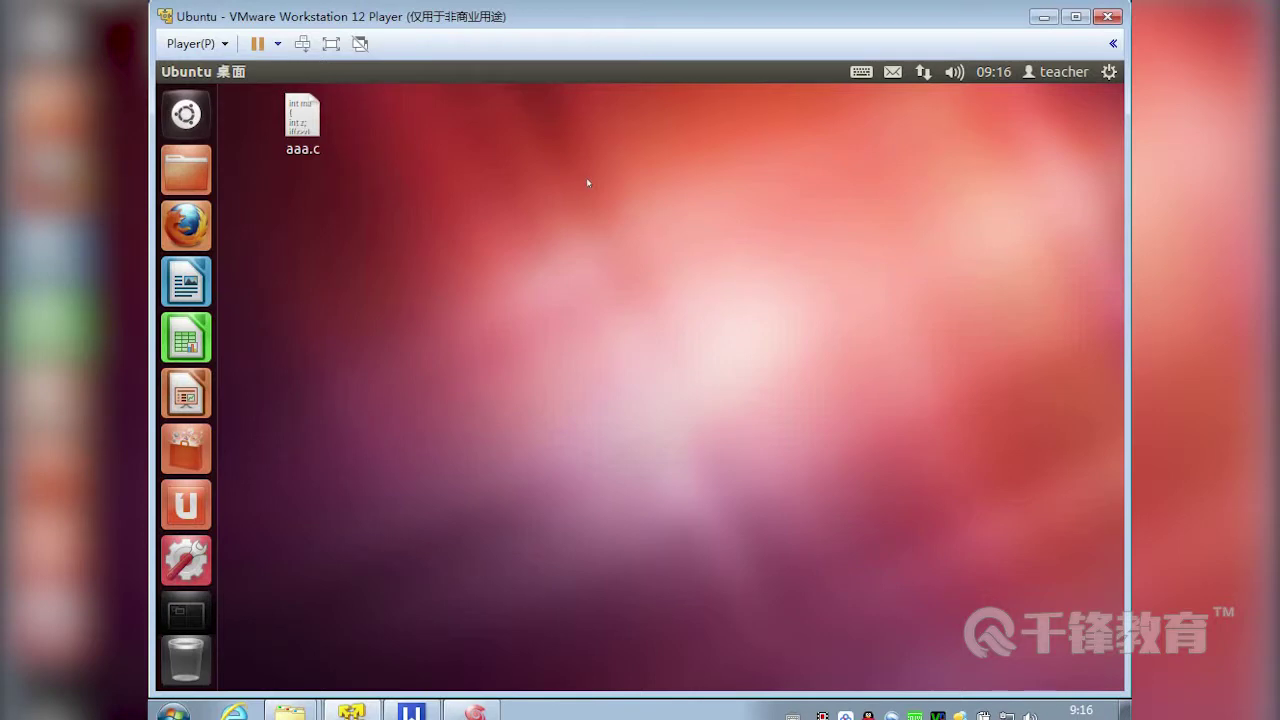
- Minimize the Ubuntu virtual machine and refresh the Windows desktop
left_click(1042, 18)
right_click(671, 185)
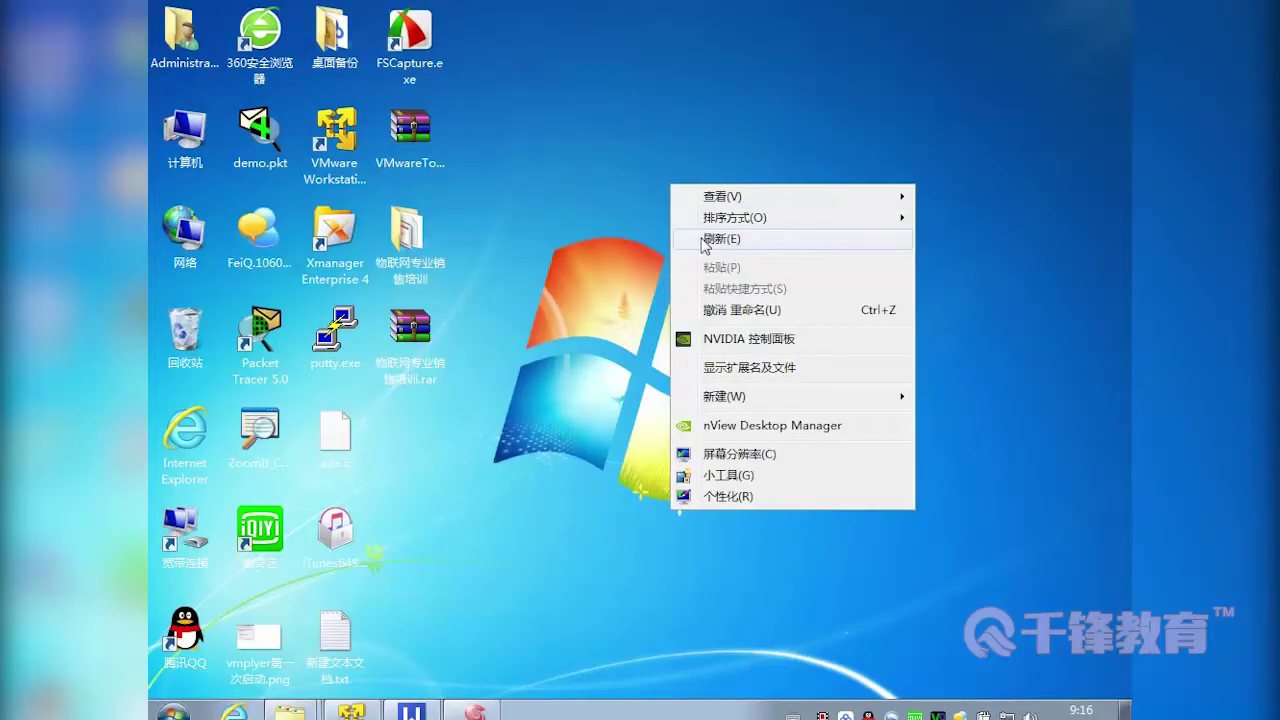
right_click(595, 181)
left_click(645, 235)
right_click(595, 181)
left_click(658, 236)
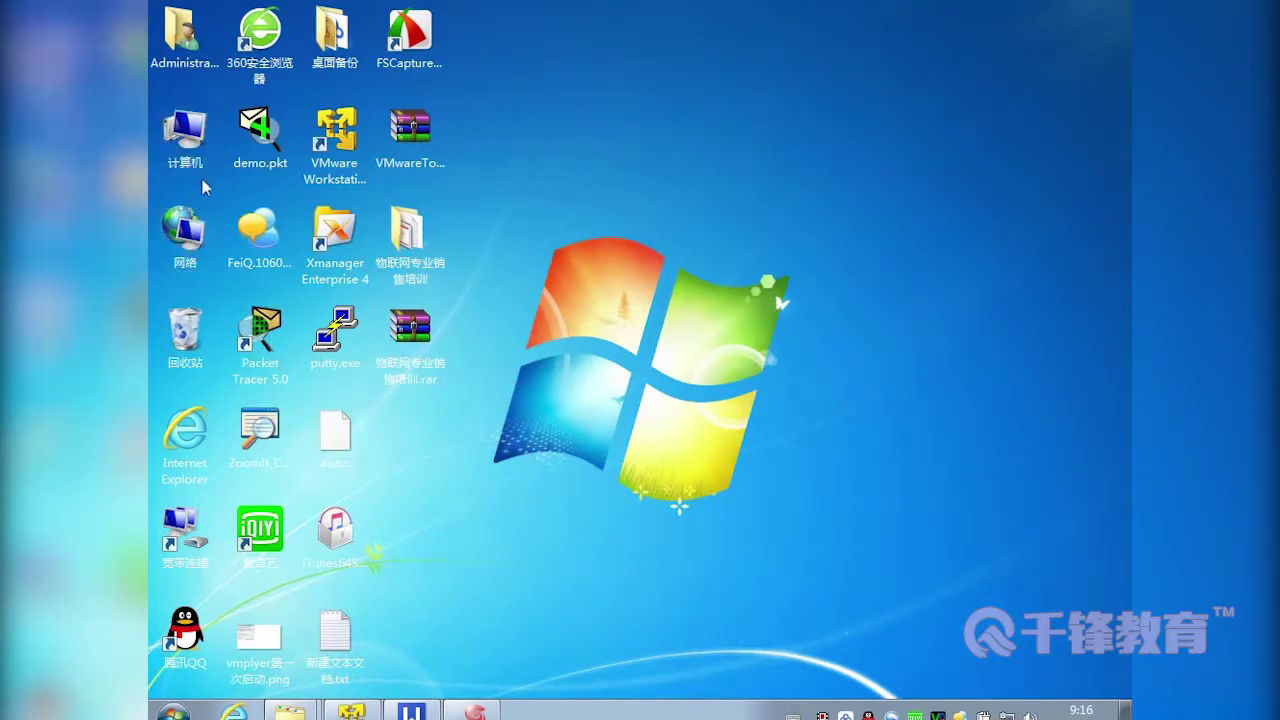
- Open the Windows Computer window maximized and select drives C:, D: and E: in turn
double_click(193, 143)
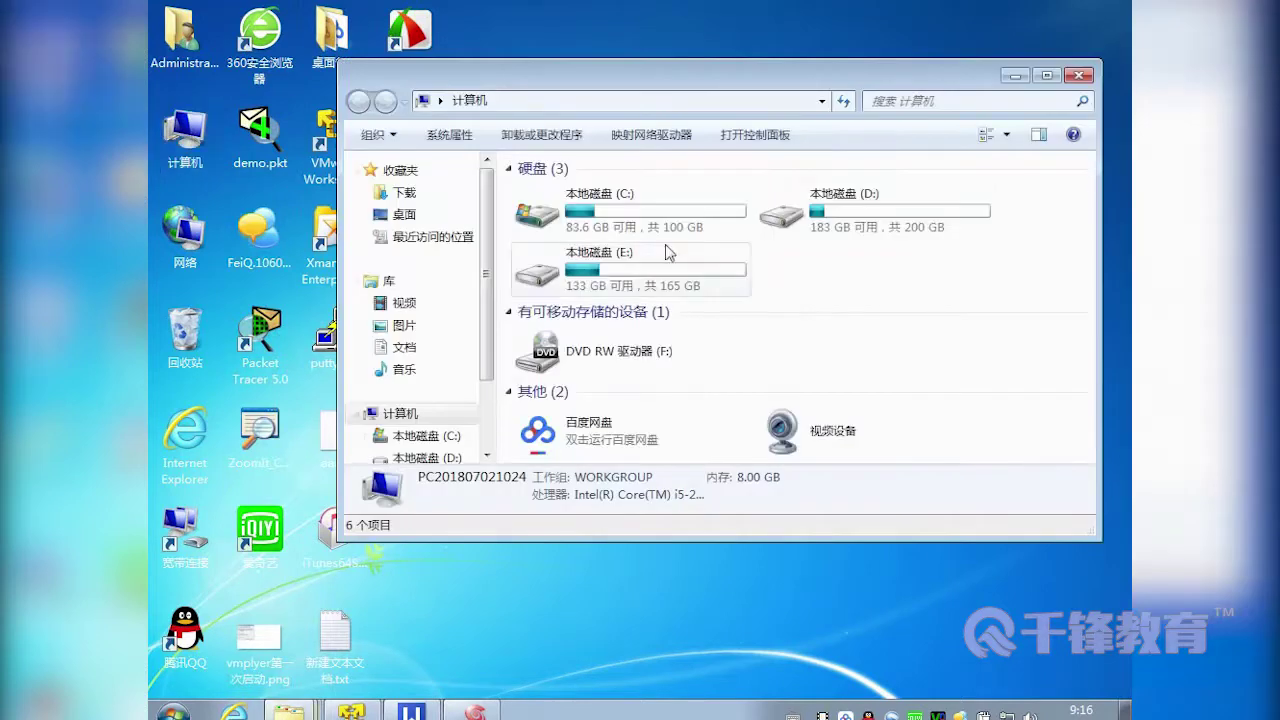
double_click(770, 70)
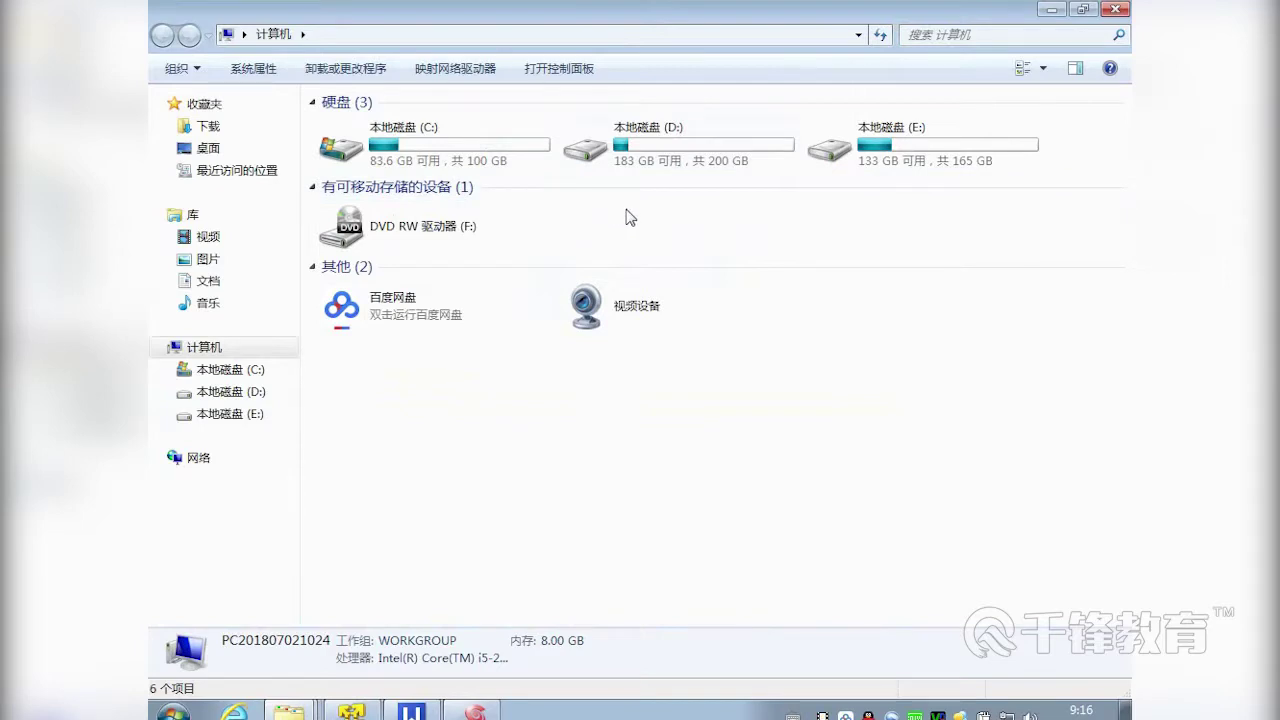
left_click(490, 162)
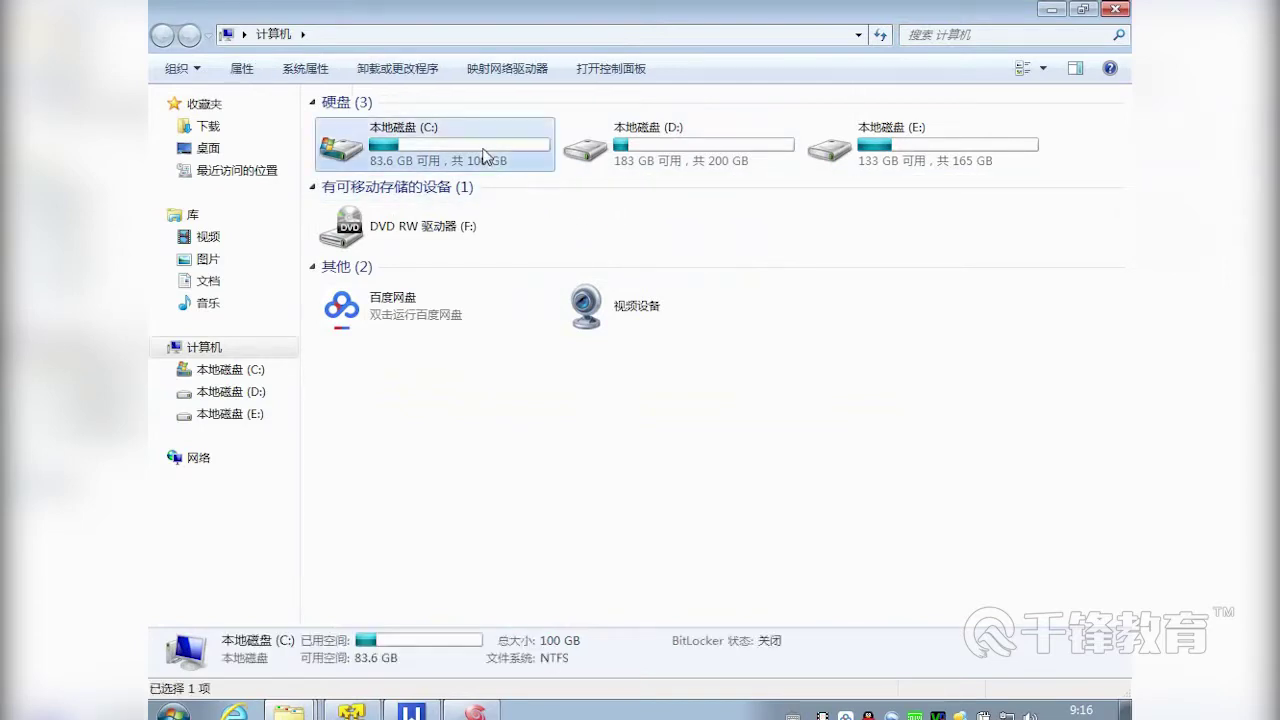
left_click(660, 163)
left_click(892, 160)
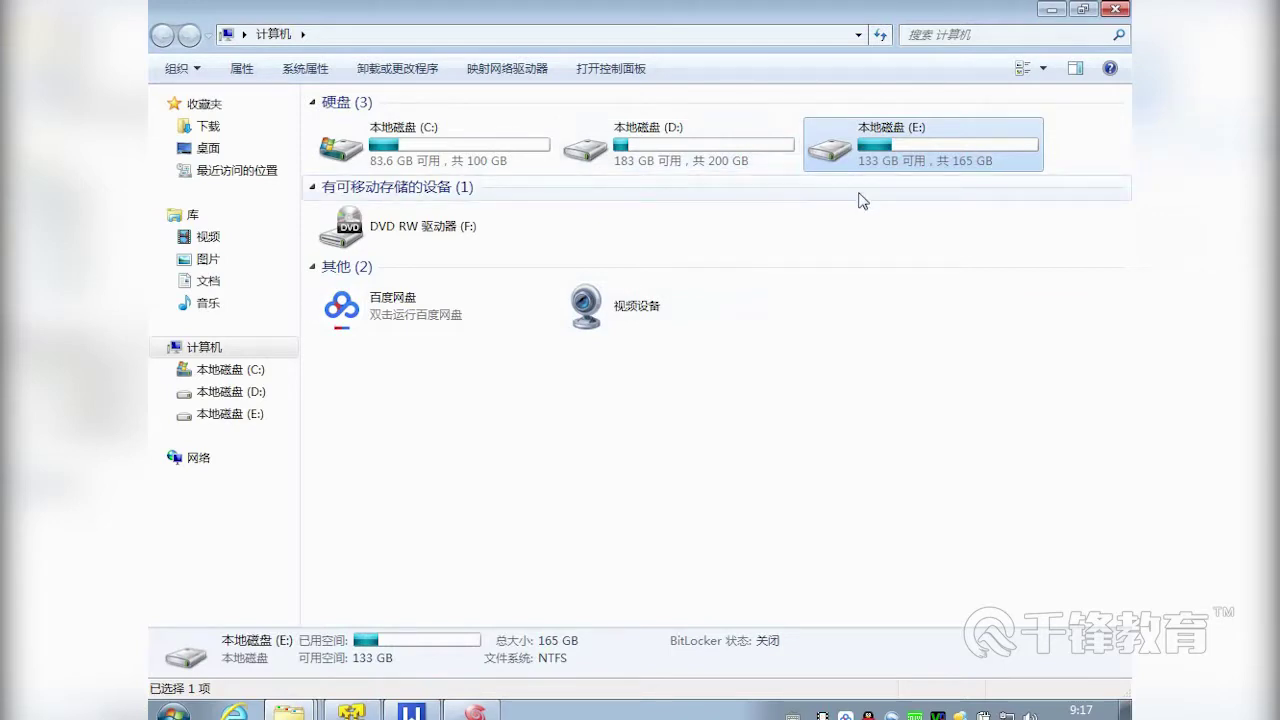
- Open the hello folder on drive D: to view its files, and return to the drive overview
double_click(706, 162)
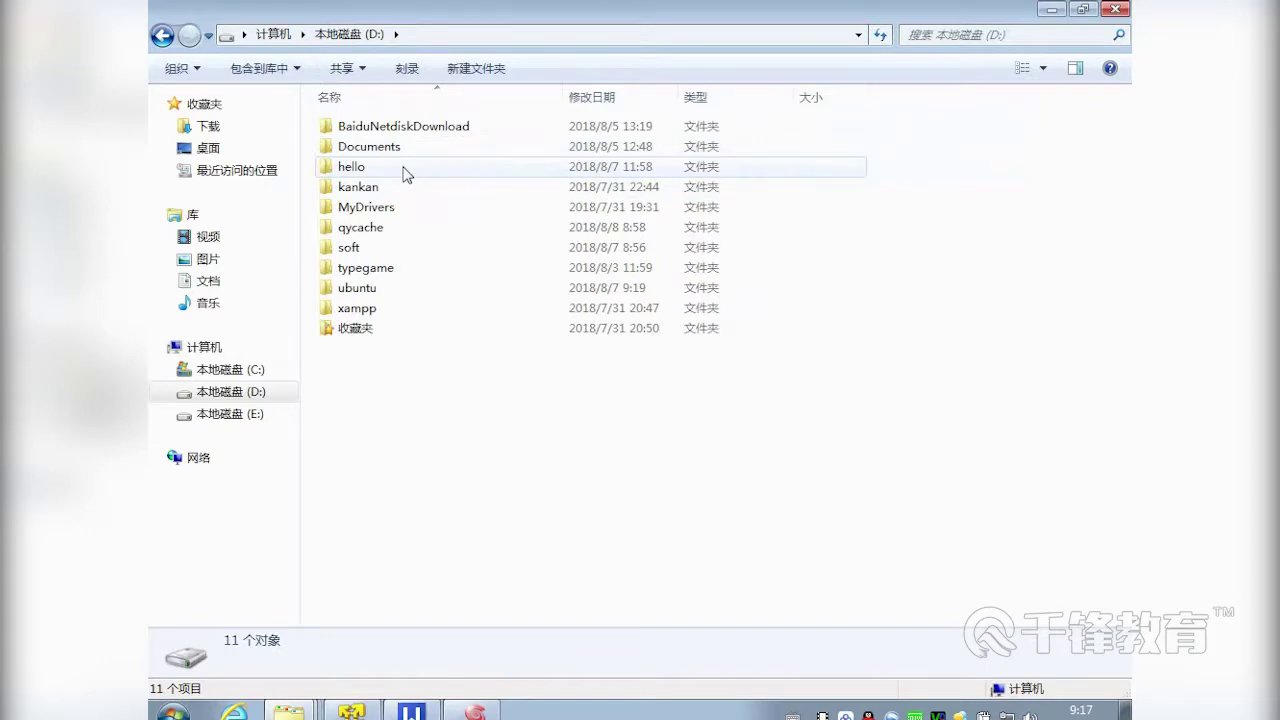
double_click(405, 170)
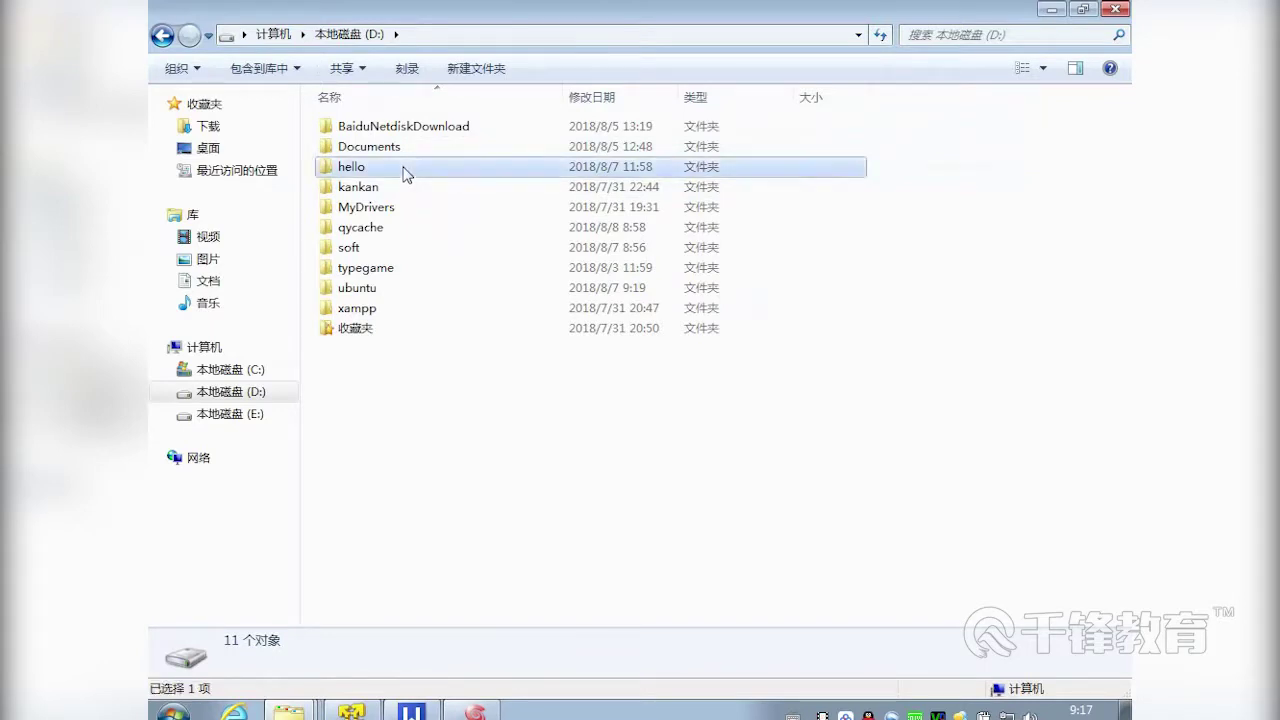
left_click(406, 128)
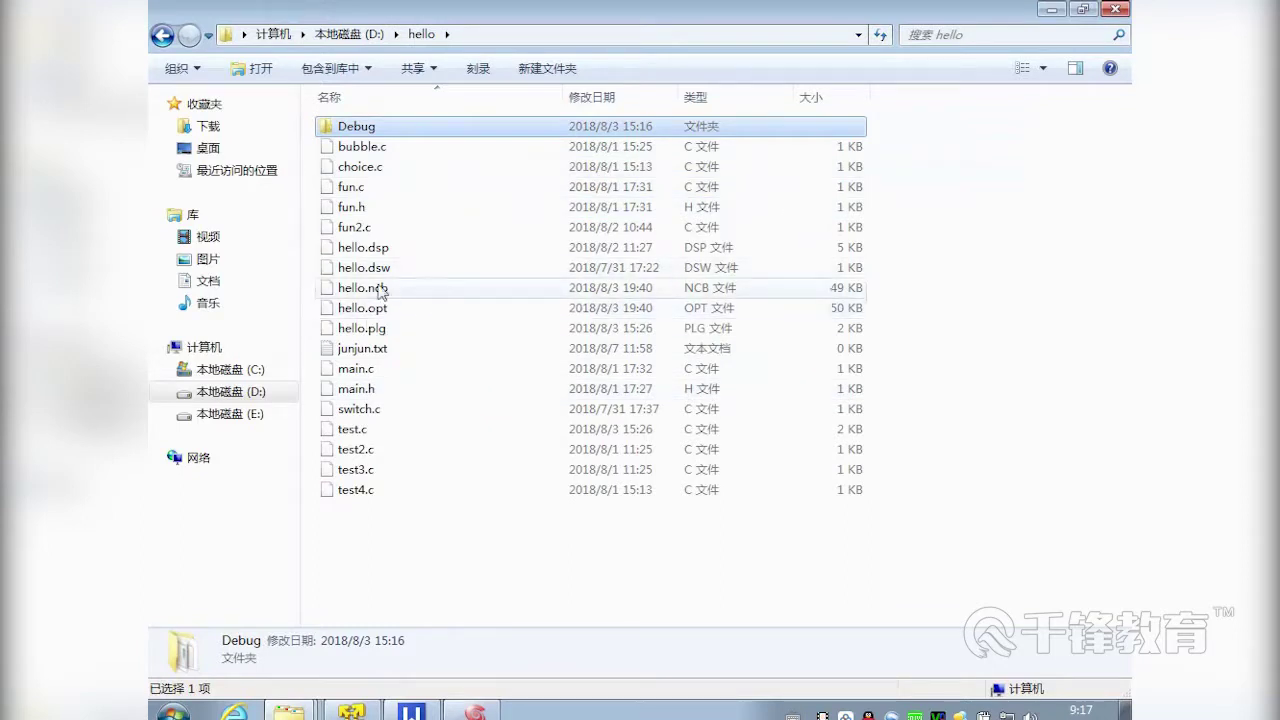
left_click(275, 35)
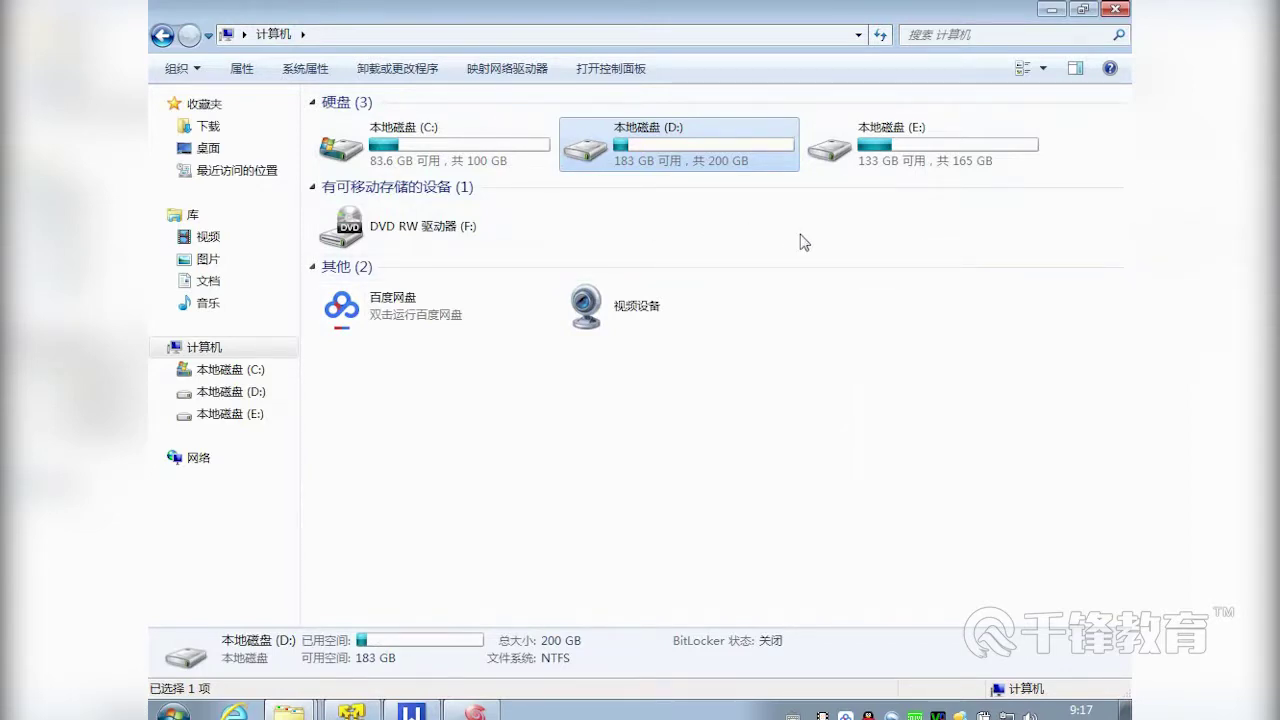
- Point out drives C:, D: and E: again and minimize the Computer window
left_click(420, 145)
left_click(636, 152)
left_click(913, 162)
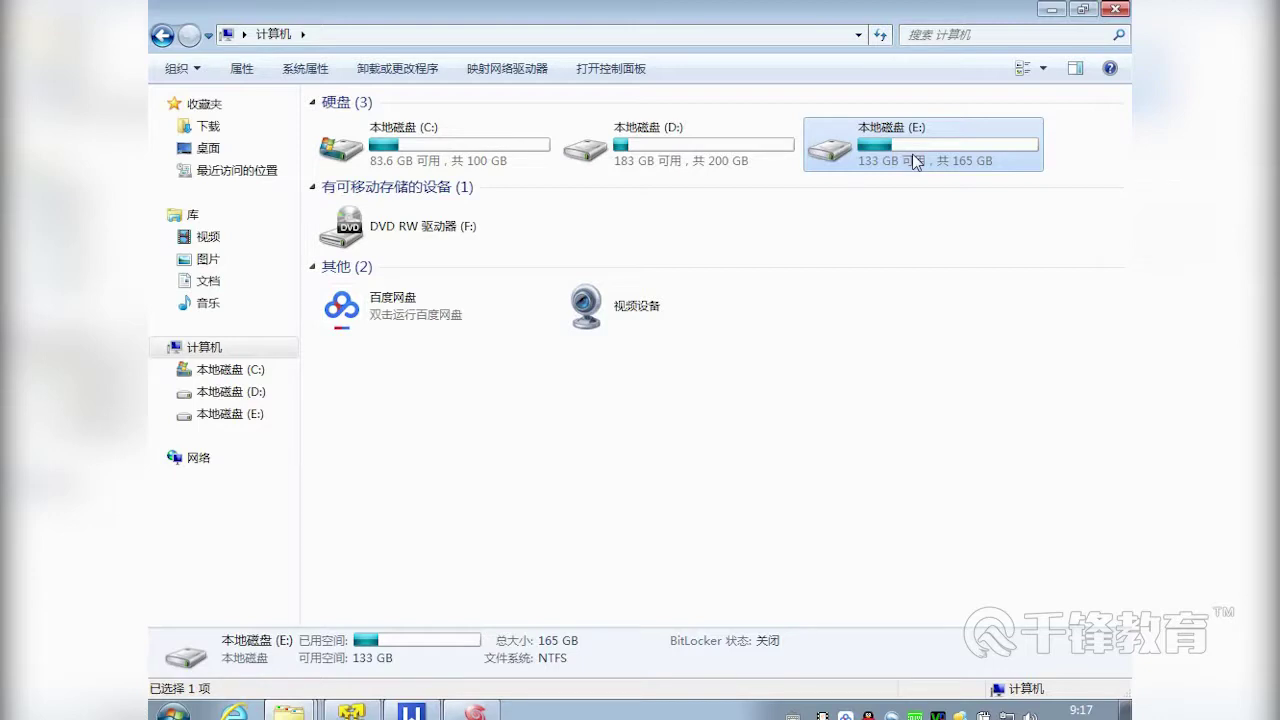
left_click(1052, 10)
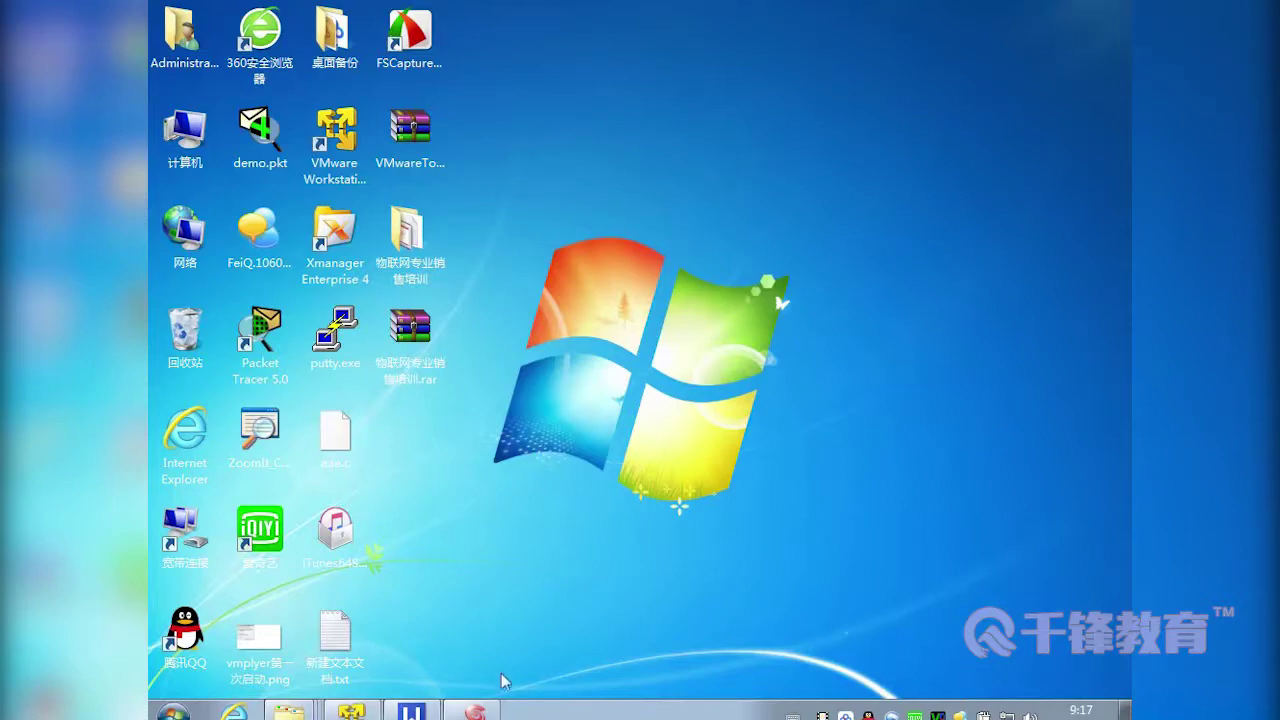
- Switch back to the Ubuntu virtual machine and open the file system root in its file manager
left_click(352, 711)
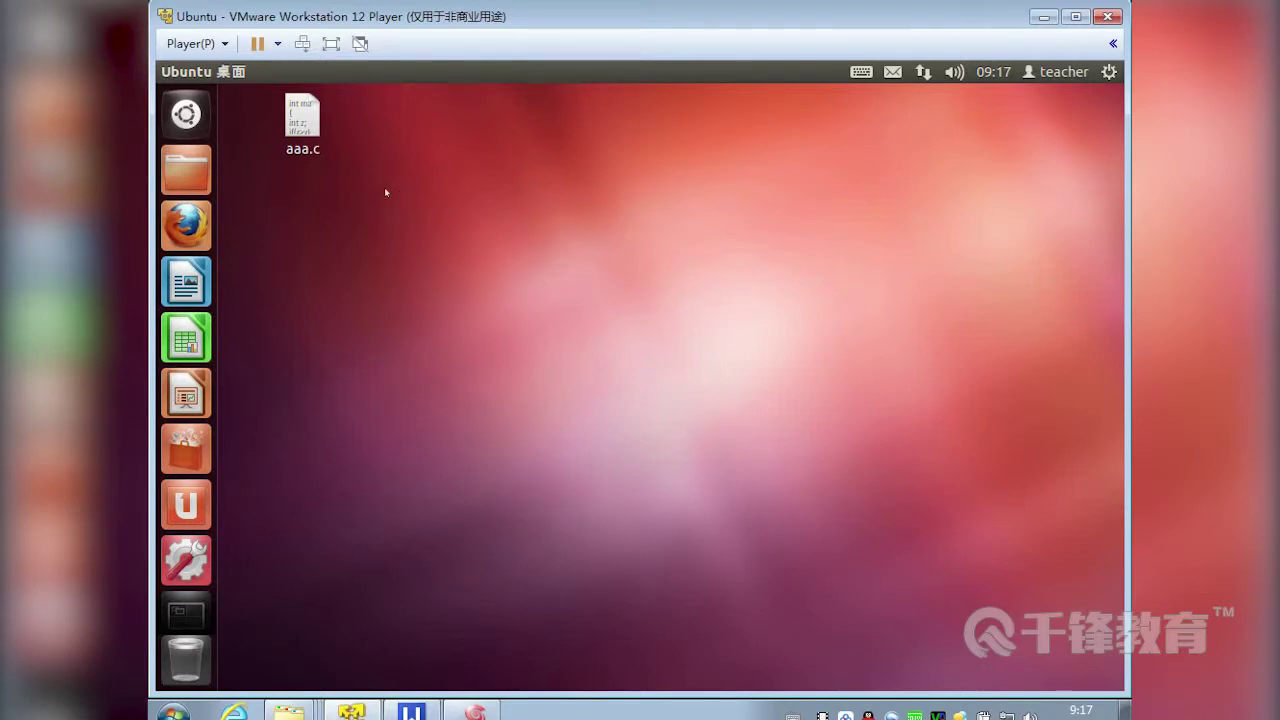
left_click(183, 168)
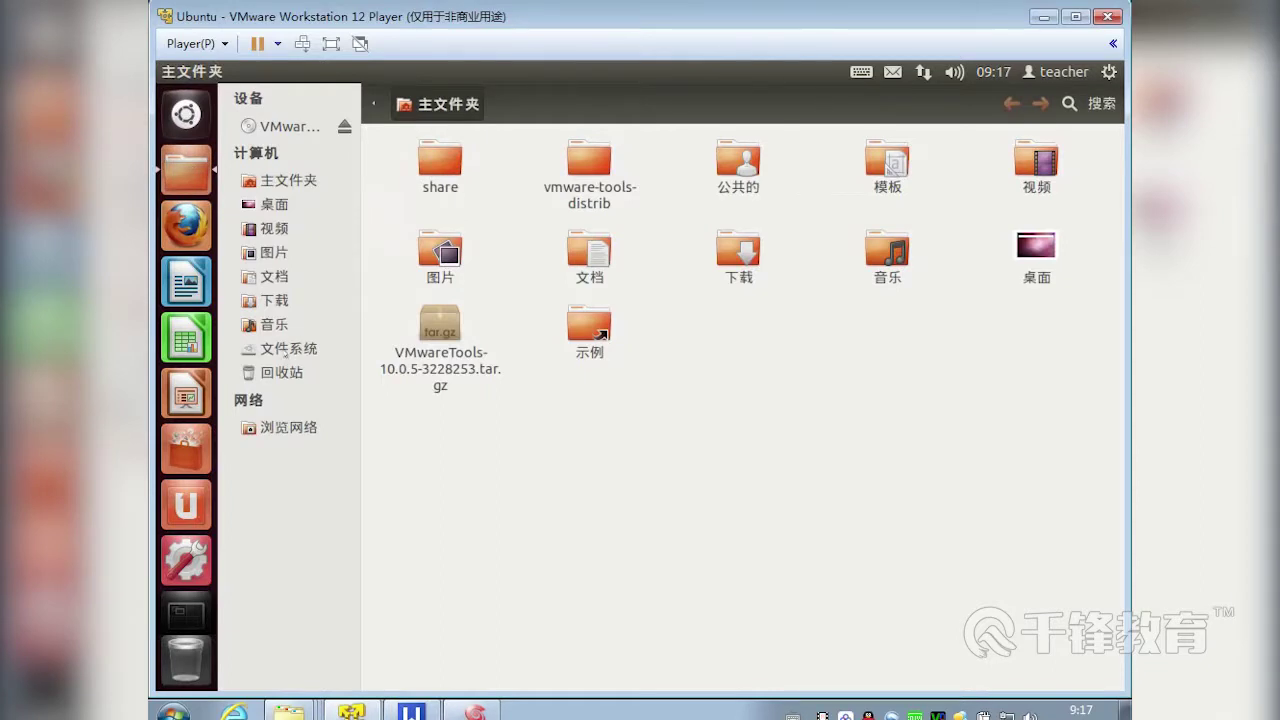
left_click(281, 346)
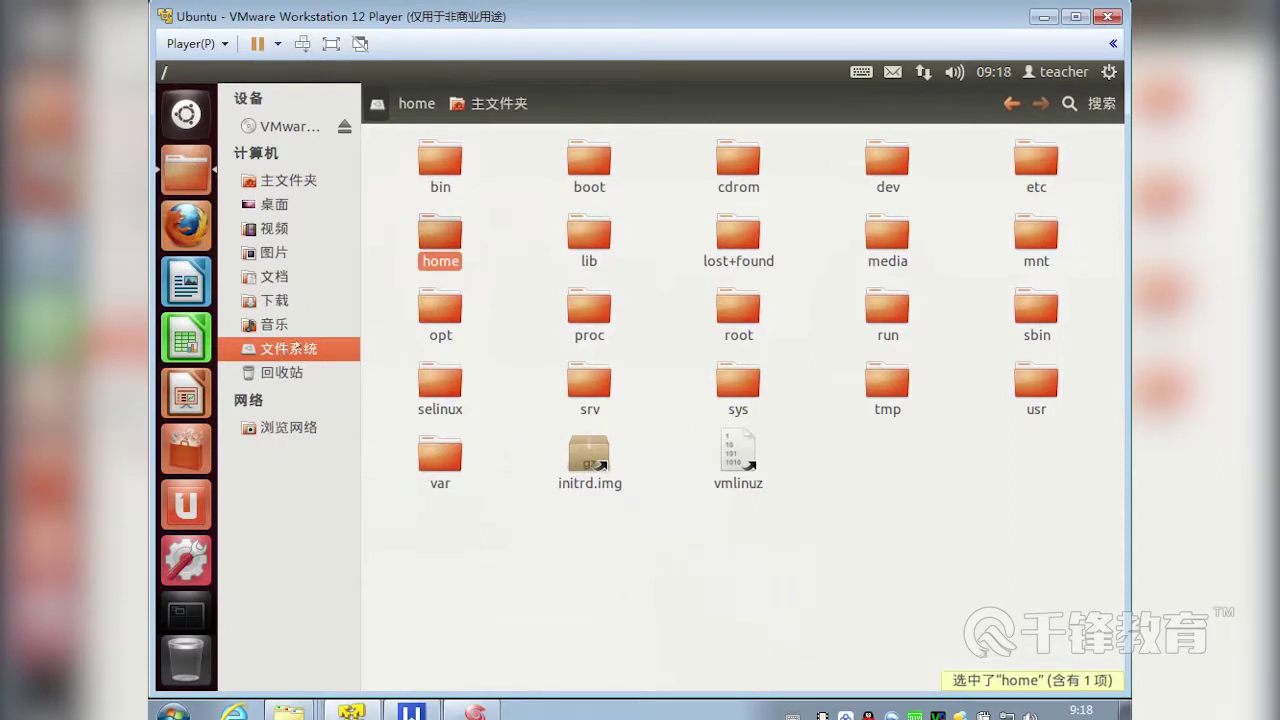
- Highlight all folders and files in the root directory and clear the selection
left_click_drag(1110, 608, 379, 138)
left_click(880, 573)
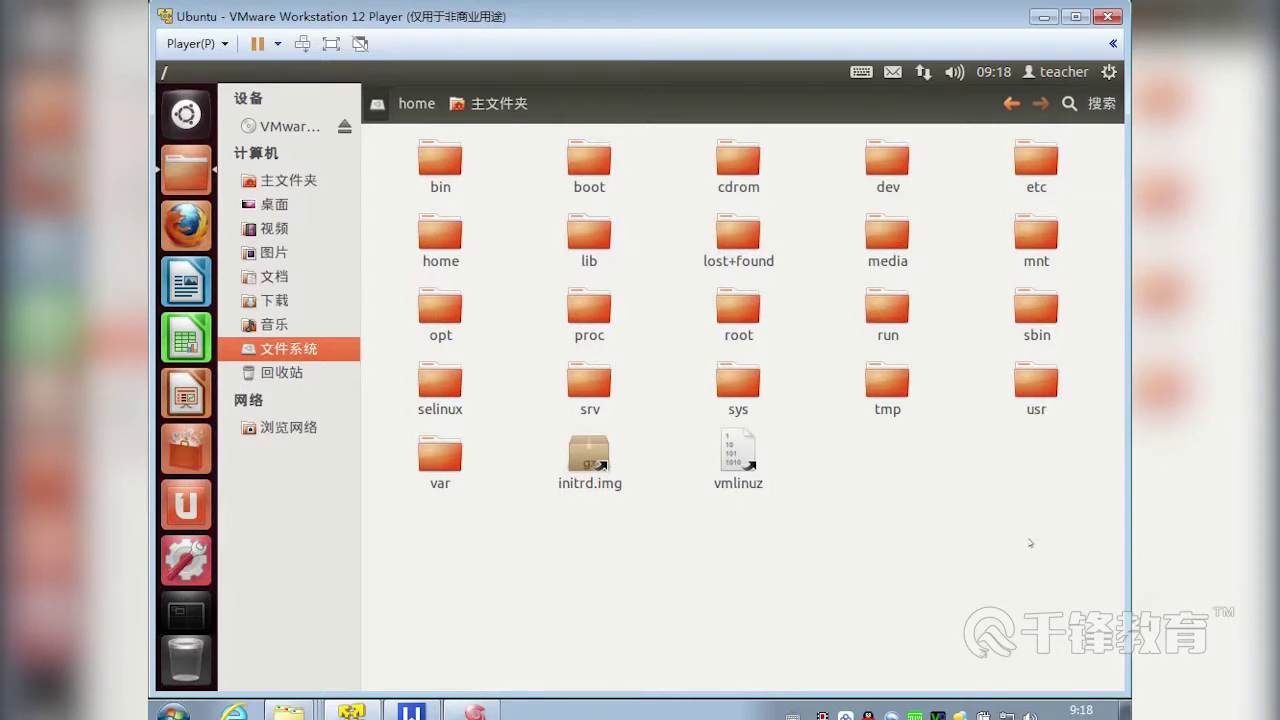
left_click_drag(1084, 612, 394, 153)
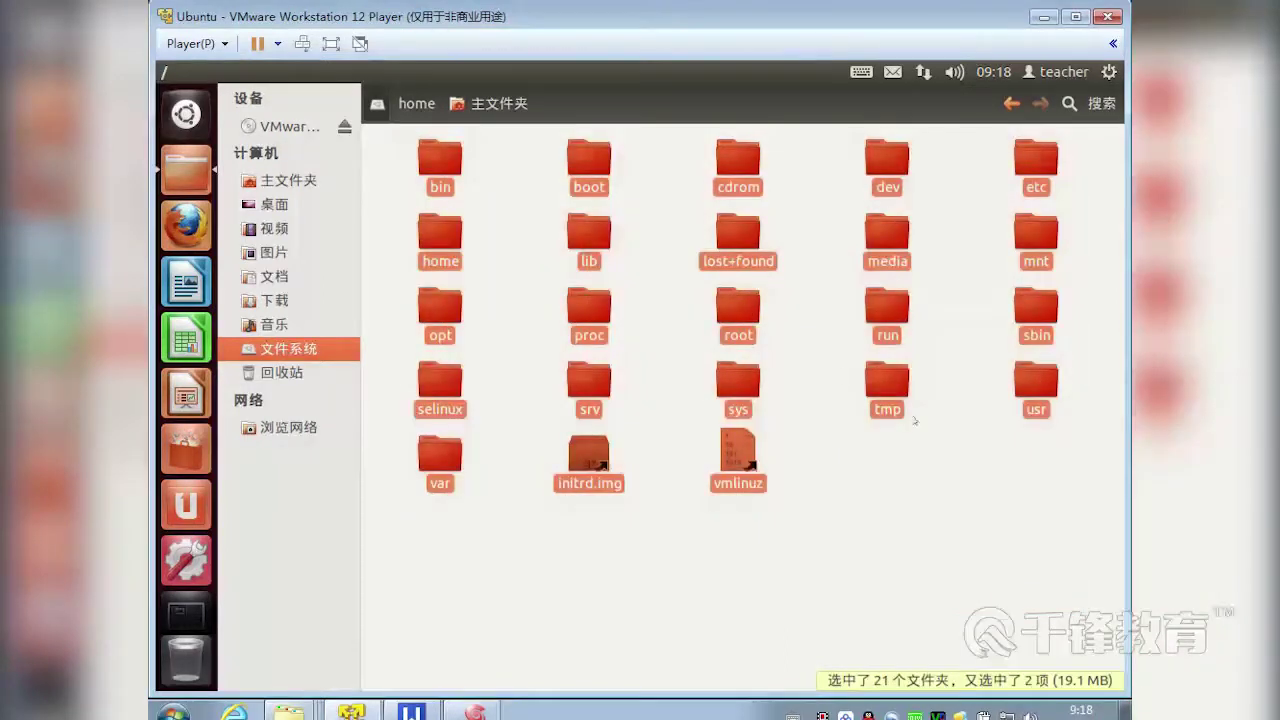
left_click(915, 465)
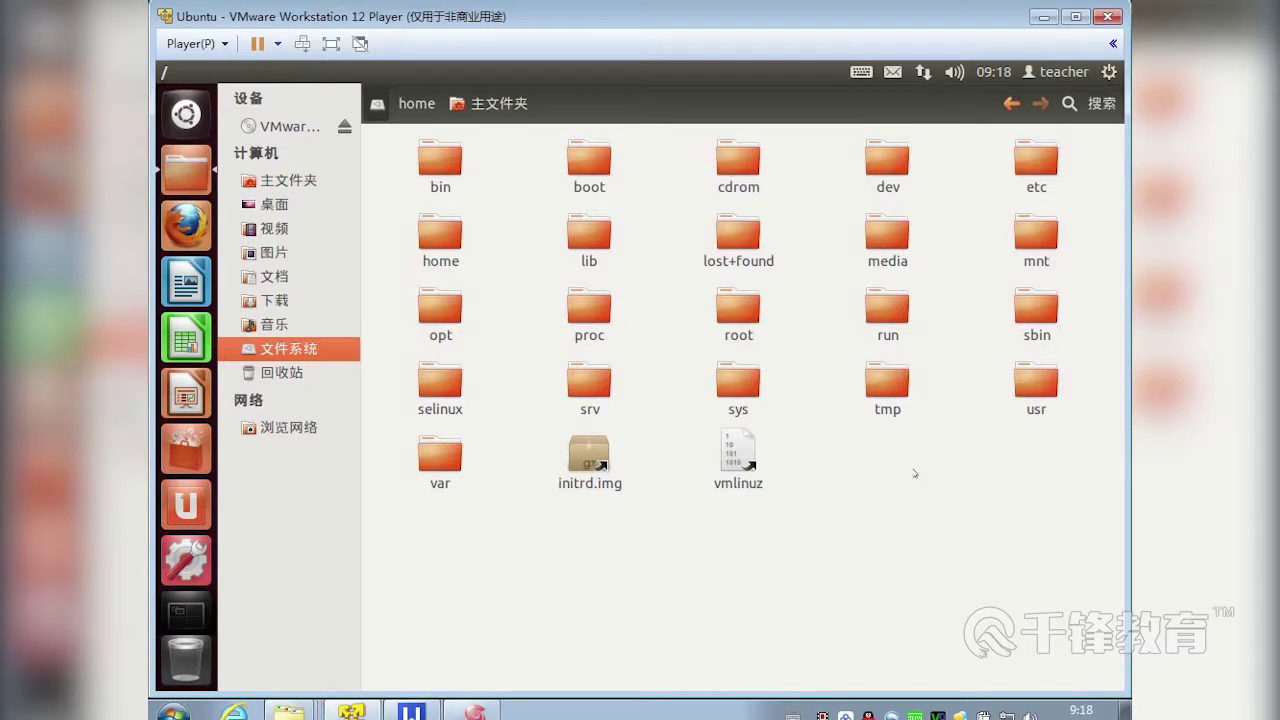
left_click_drag(1108, 577, 380, 122)
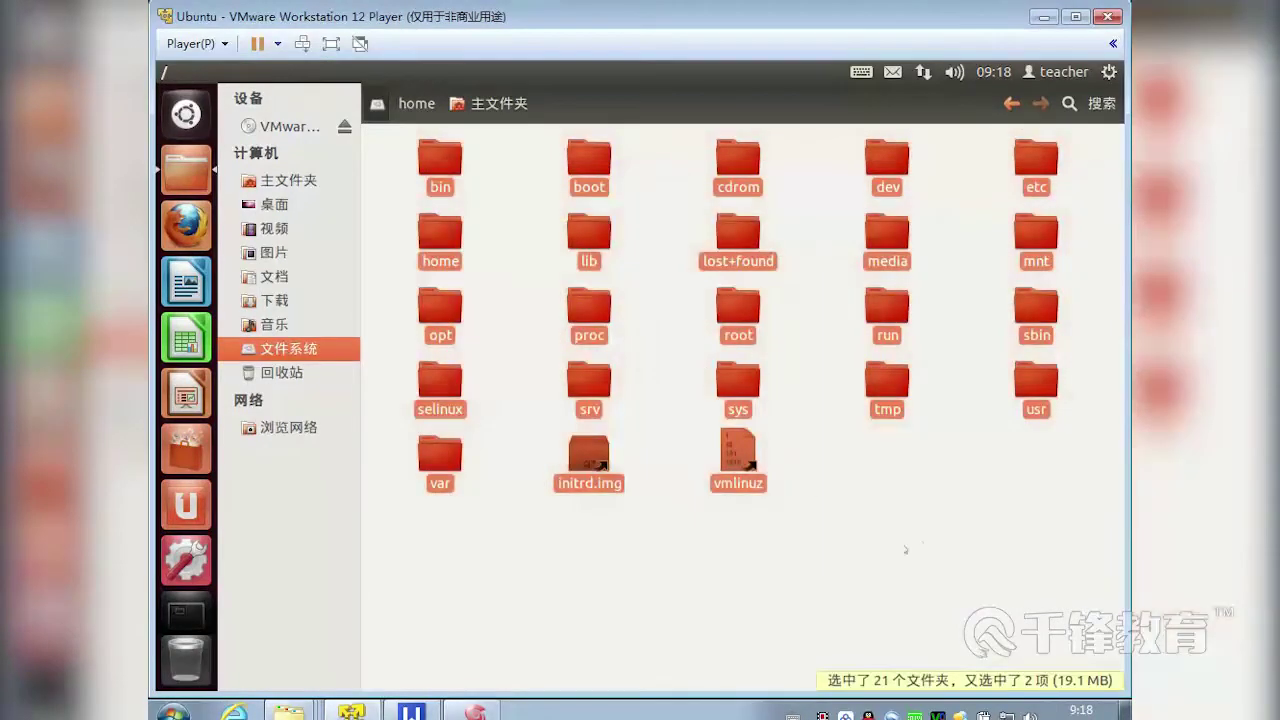
left_click(880, 541)
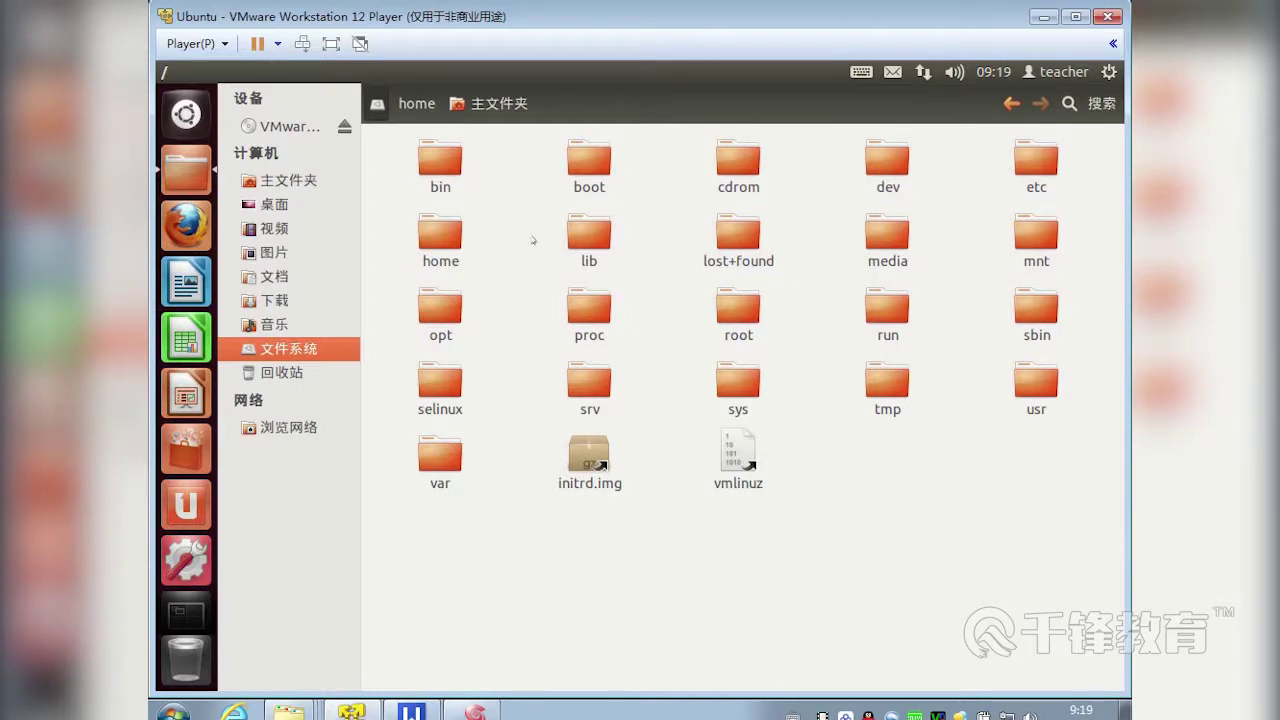
- Open the bin directory and inspect its command files, including busybox, chmod, dash, chown, bzfgrep and date
left_click(440, 160)
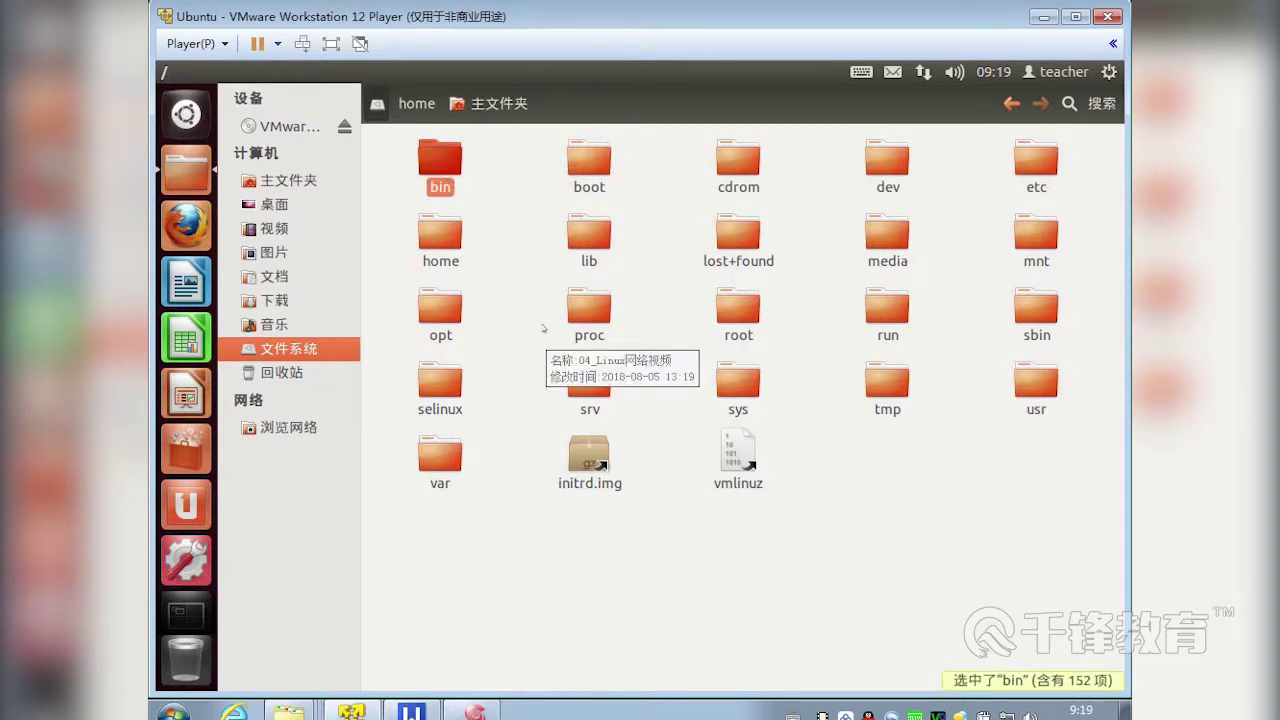
double_click(437, 163)
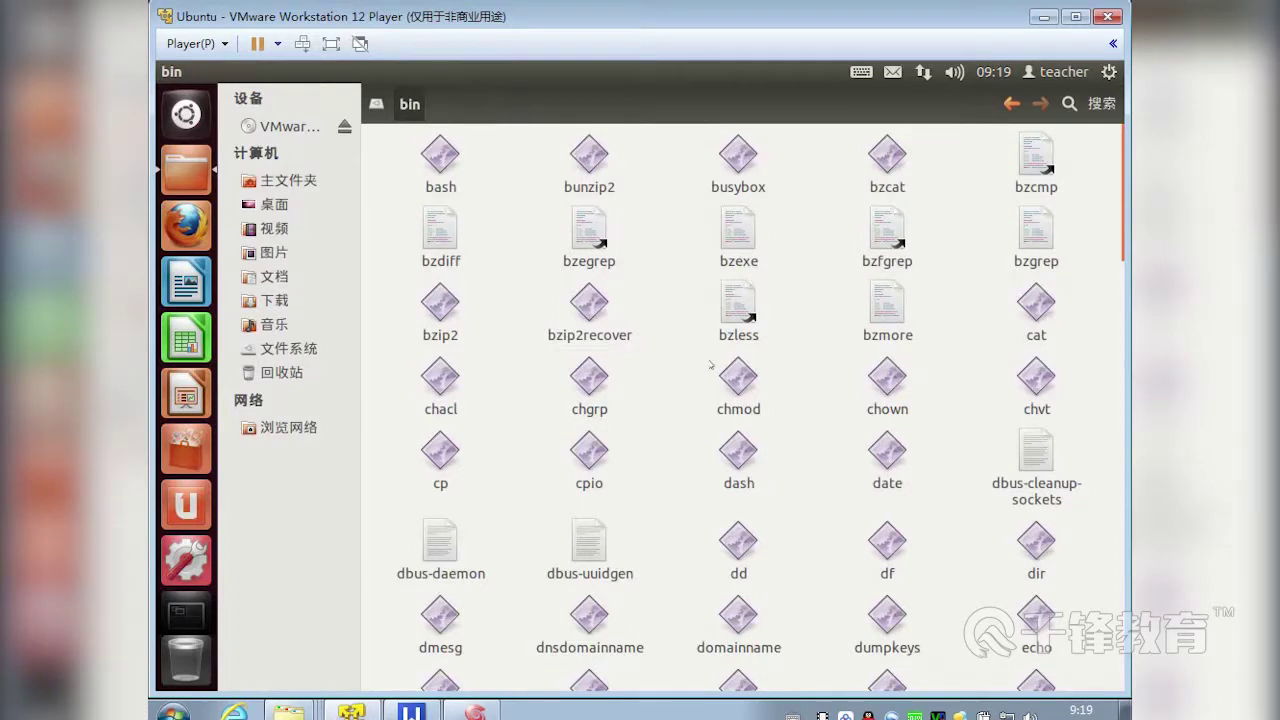
left_click(738, 158)
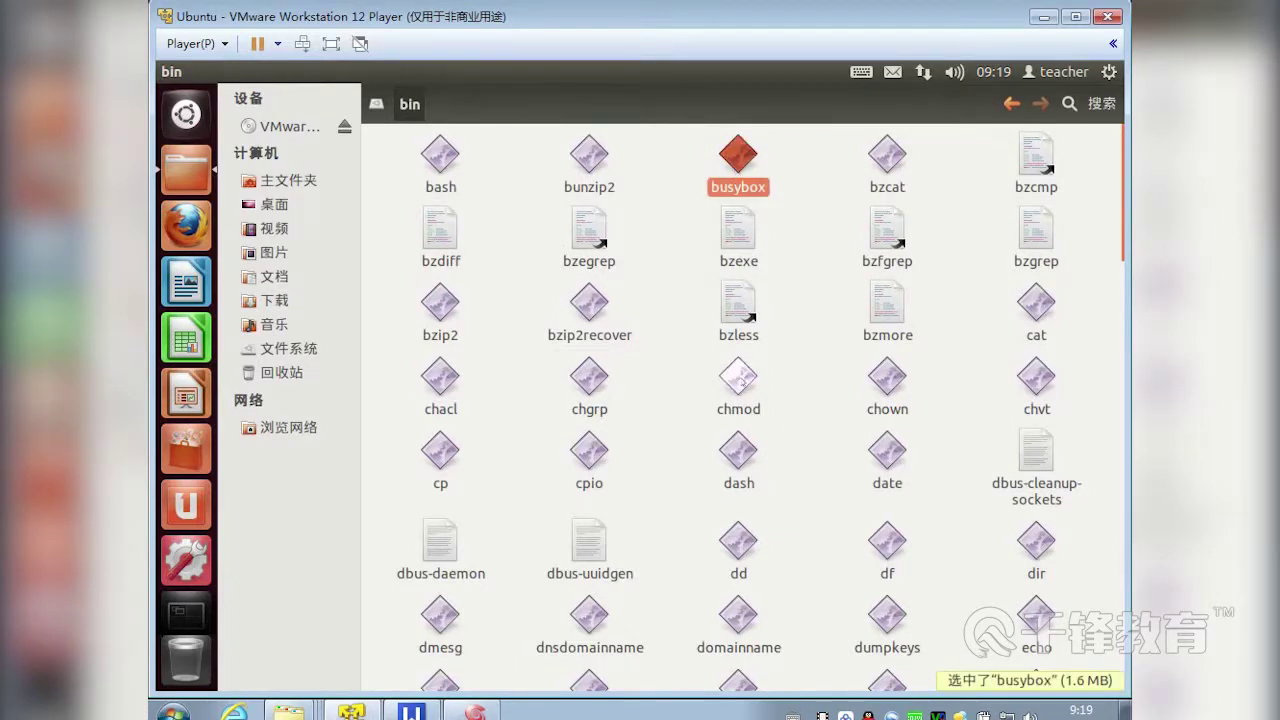
left_click(738, 378)
left_click(738, 452)
left_click(888, 452)
left_click(884, 384)
left_click(887, 452)
left_click(887, 230)
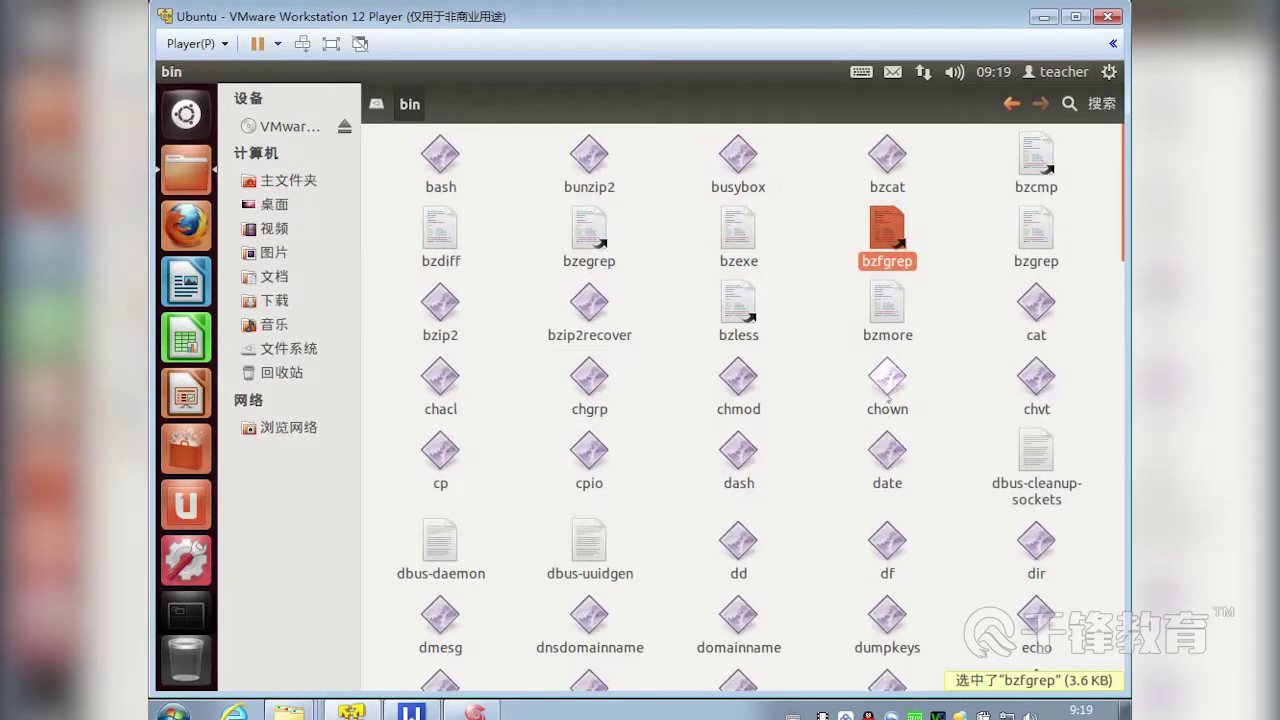
left_click(890, 382)
left_click(887, 455)
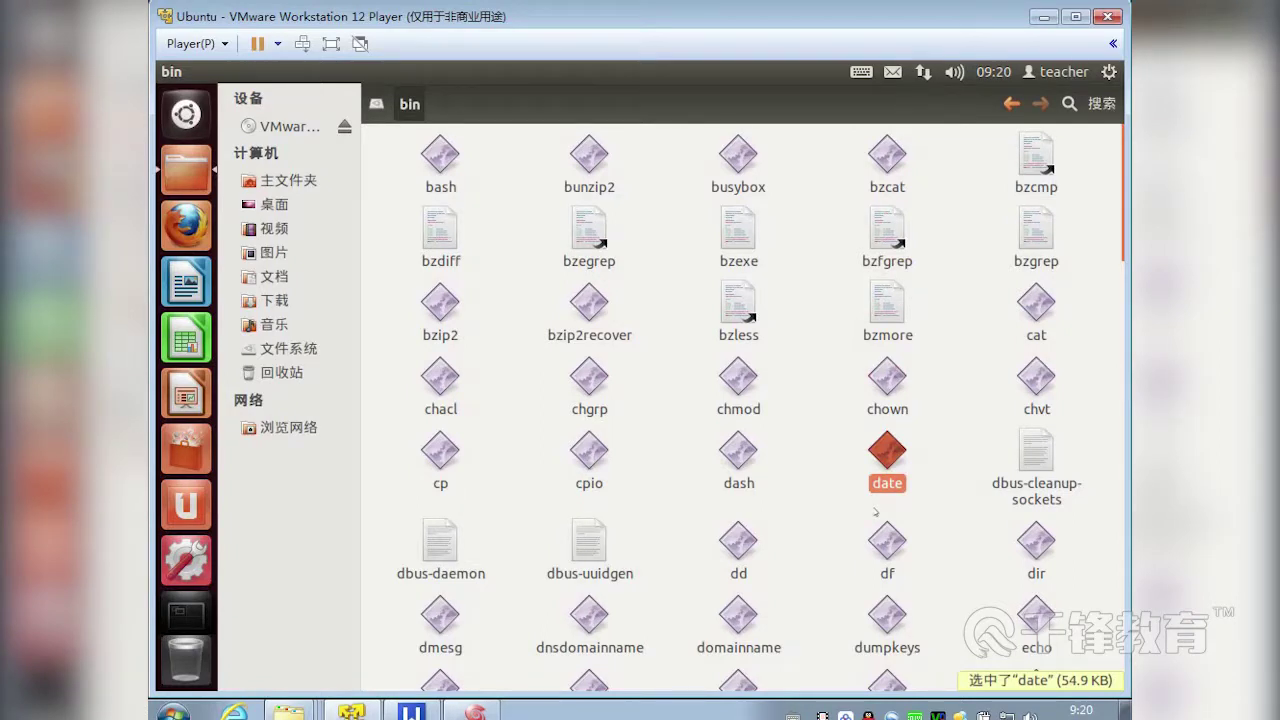
- Locate the ls command file in the bin directory and select it
scroll(864, 566, "down", 3)
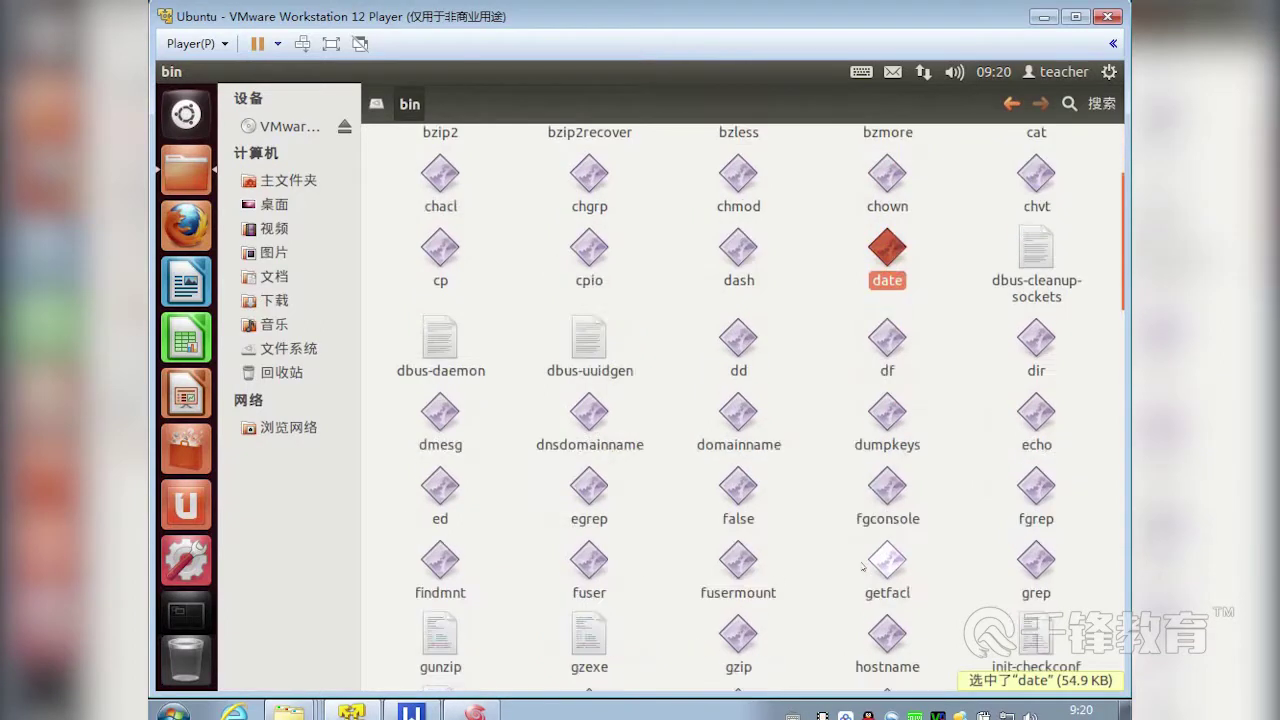
scroll(862, 567, "down", 2)
scroll(862, 567, "down", 1)
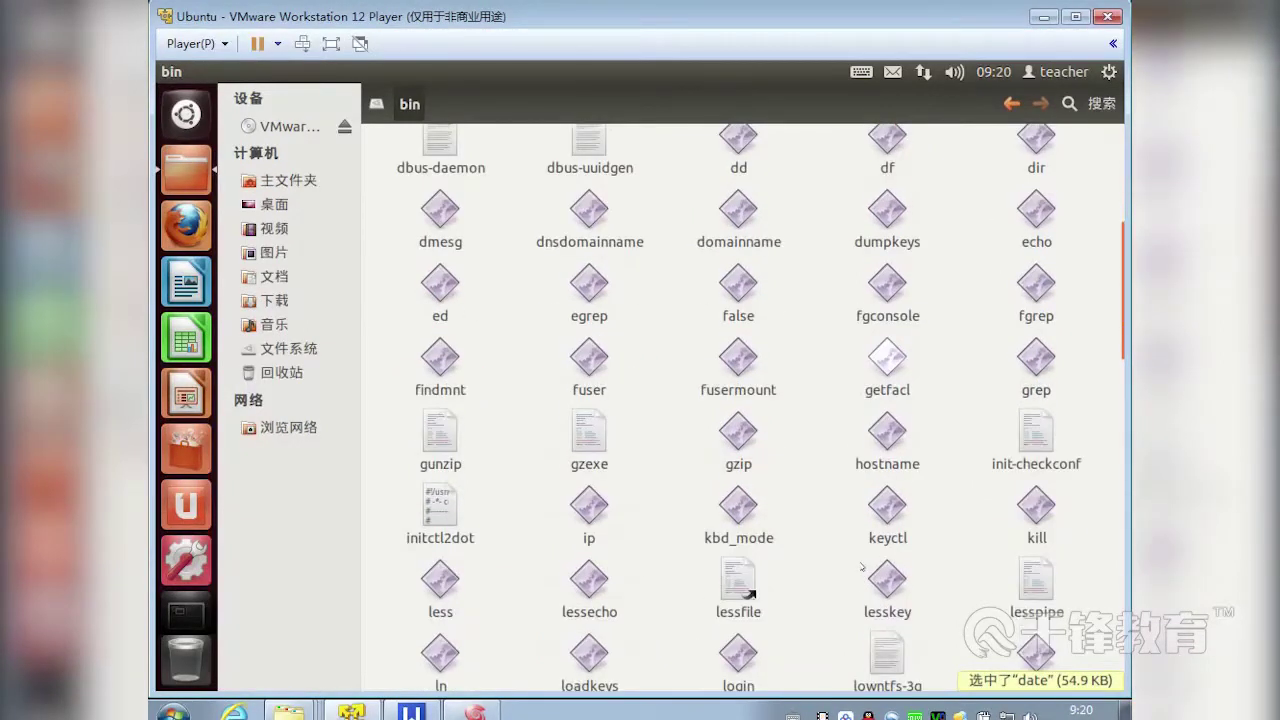
scroll(862, 567, "down", 2)
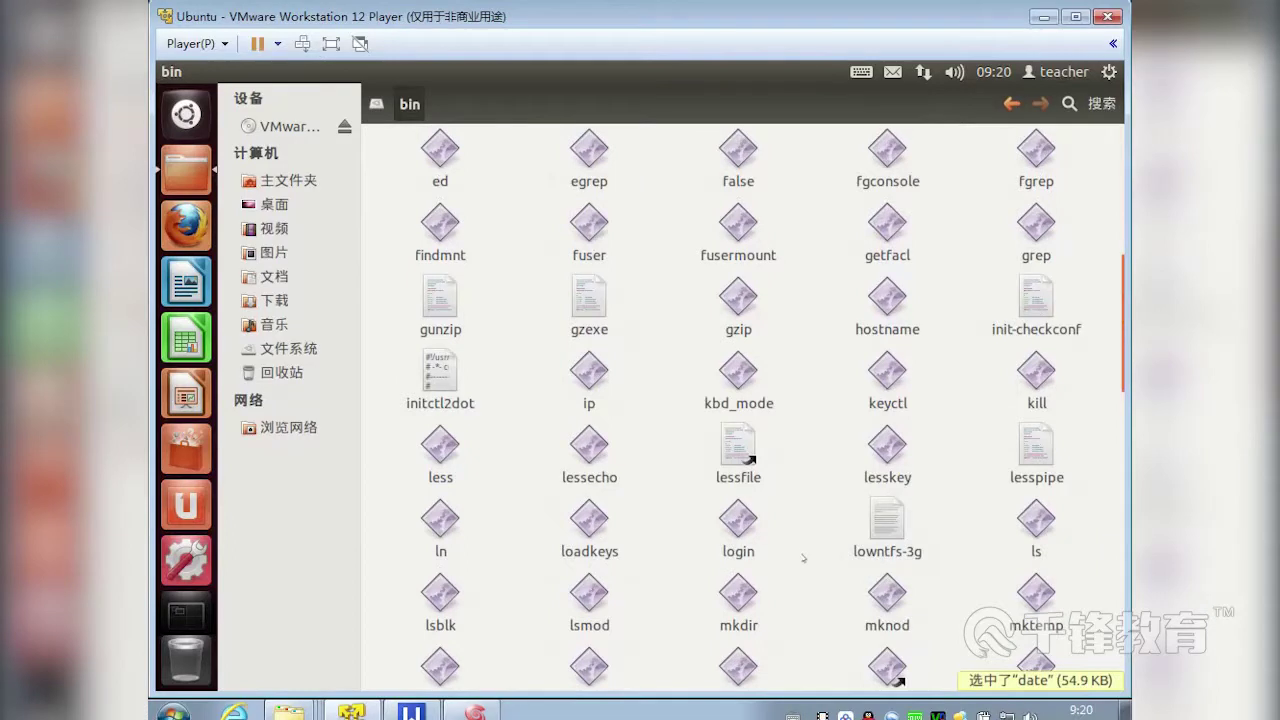
left_click(1036, 520)
scroll(1036, 520, "down", 2)
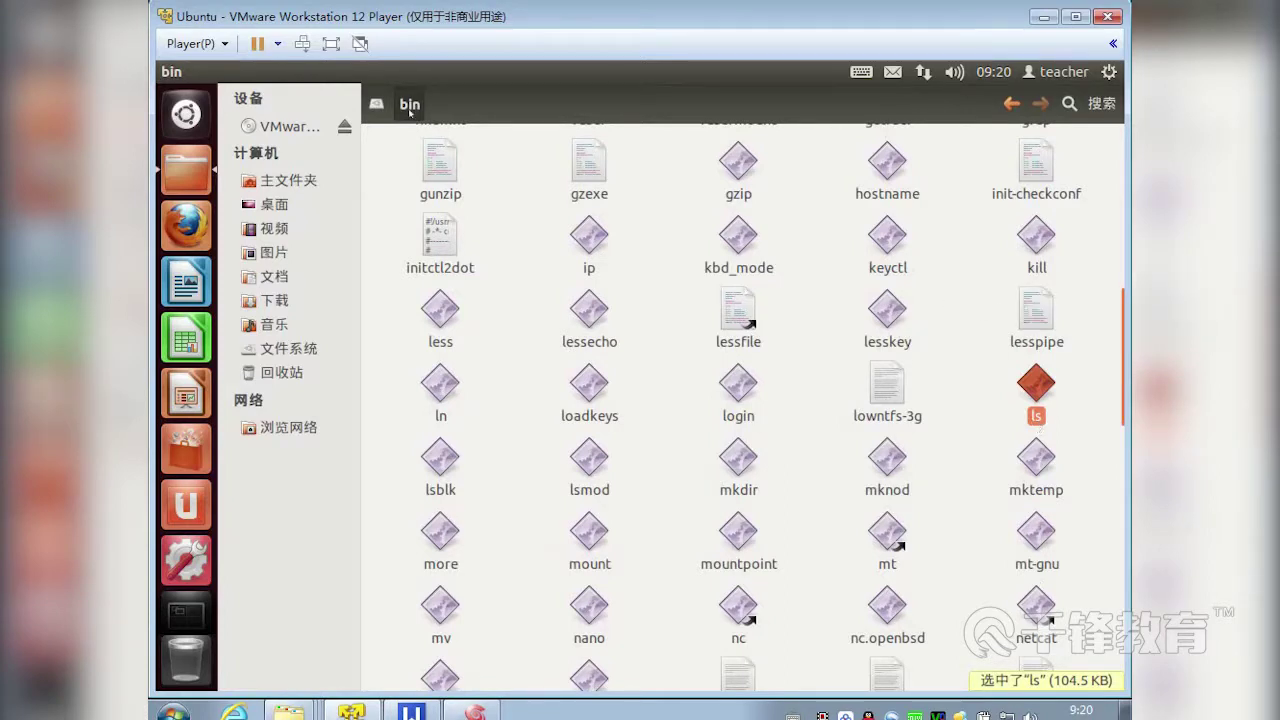
- Inspect the kbd_mode, login and mountpoint command files in bin, and select mkdir
left_click(738, 238)
left_click(738, 380)
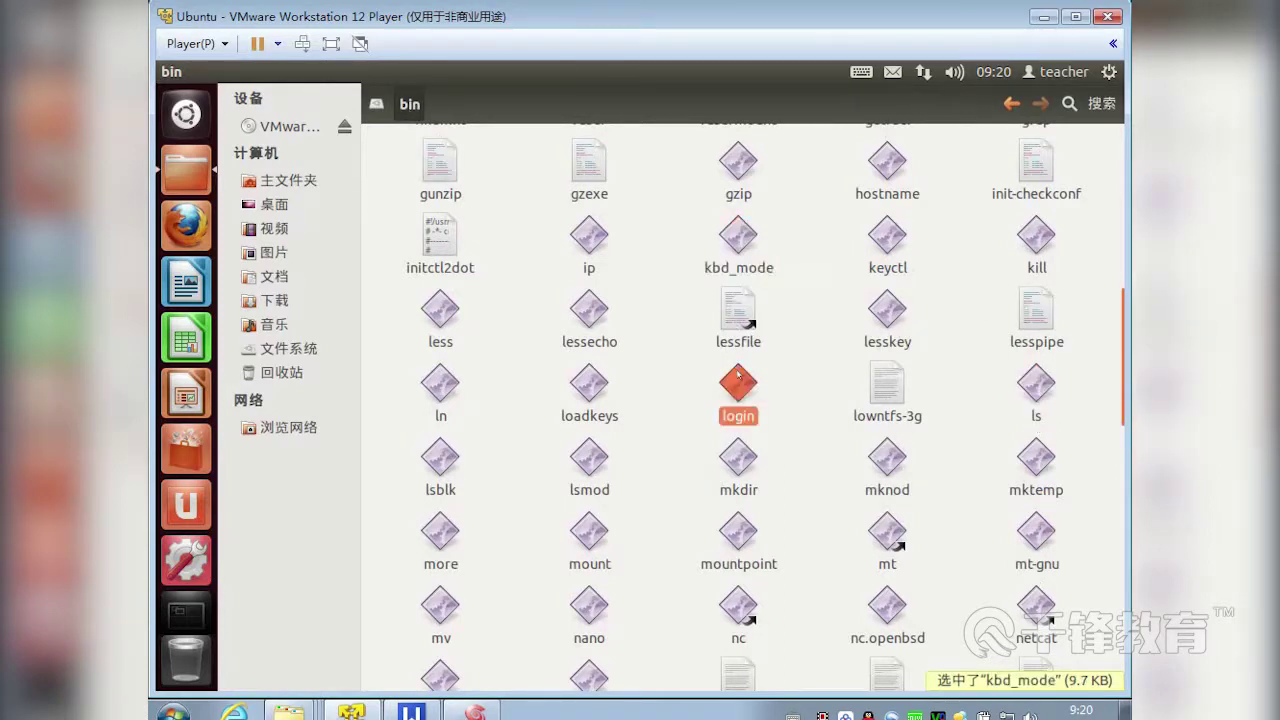
left_click(734, 478)
left_click(734, 540)
scroll(738, 538, "down", 1)
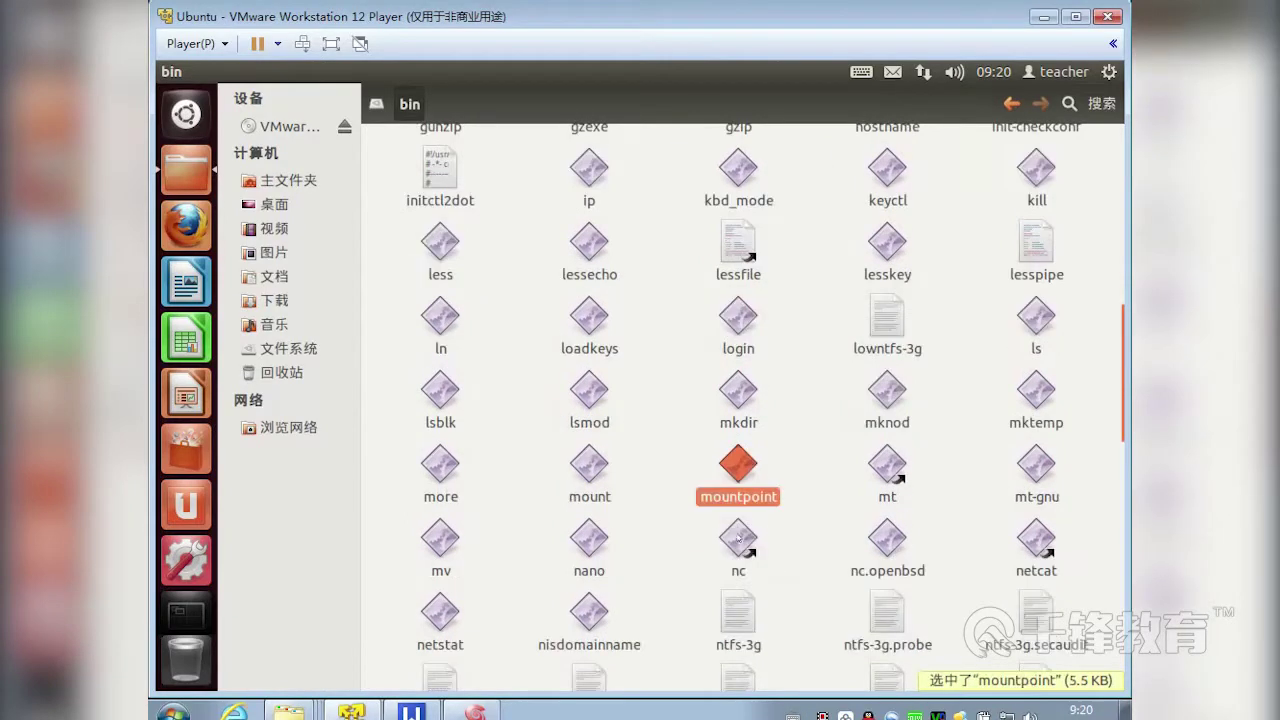
key("Up")
scroll(776, 530, "down", 1)
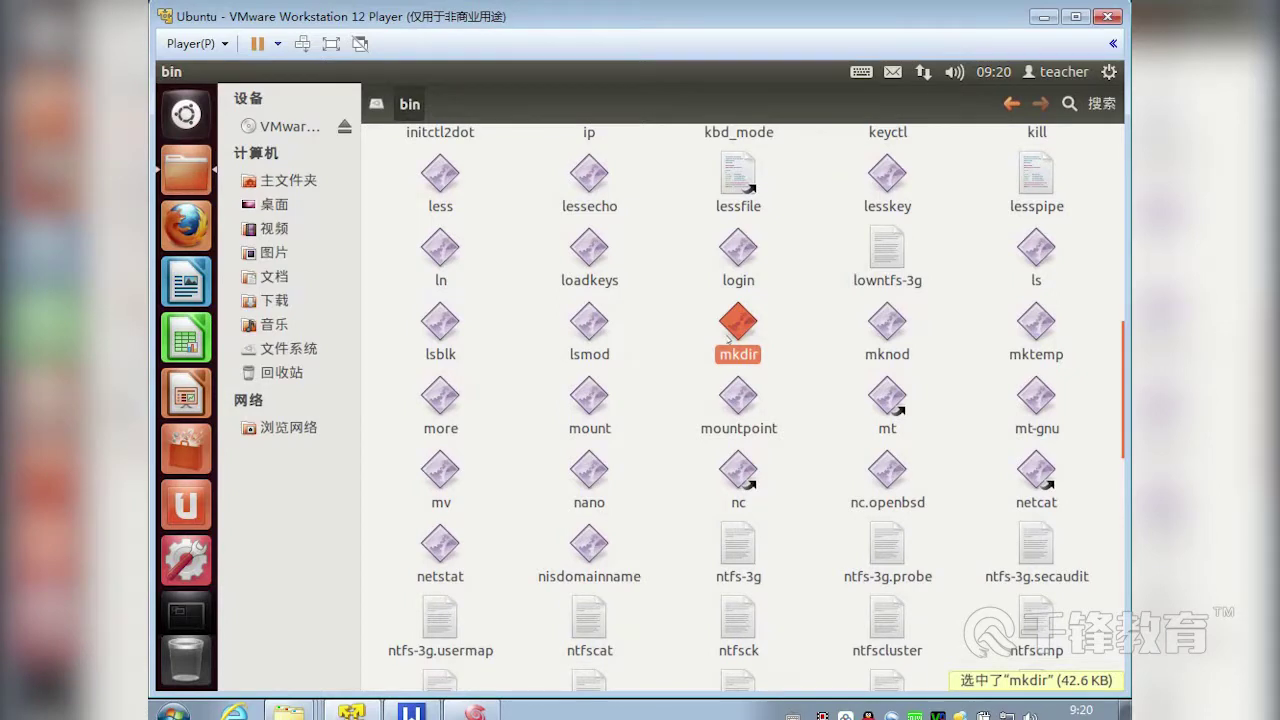
- Select the mv command file in bin, and return to the root directory
left_click(460, 482)
scroll(462, 485, "down", 3)
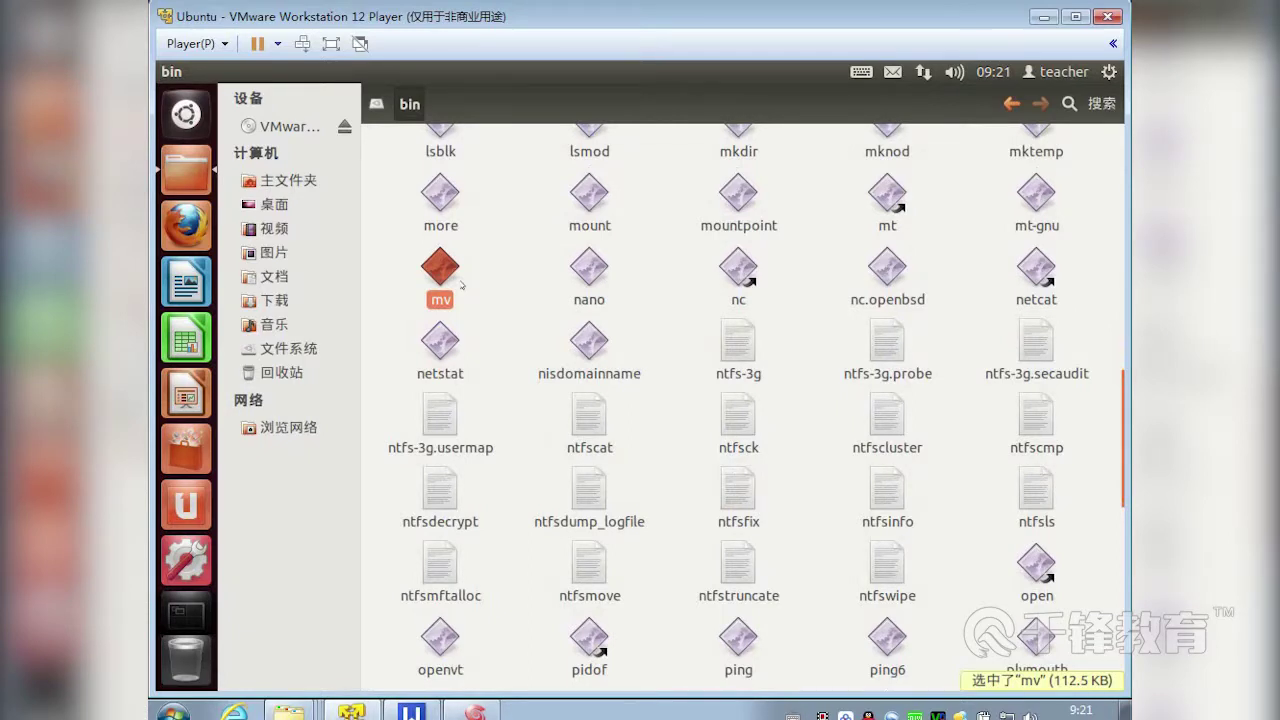
scroll(683, 457, "up", 8)
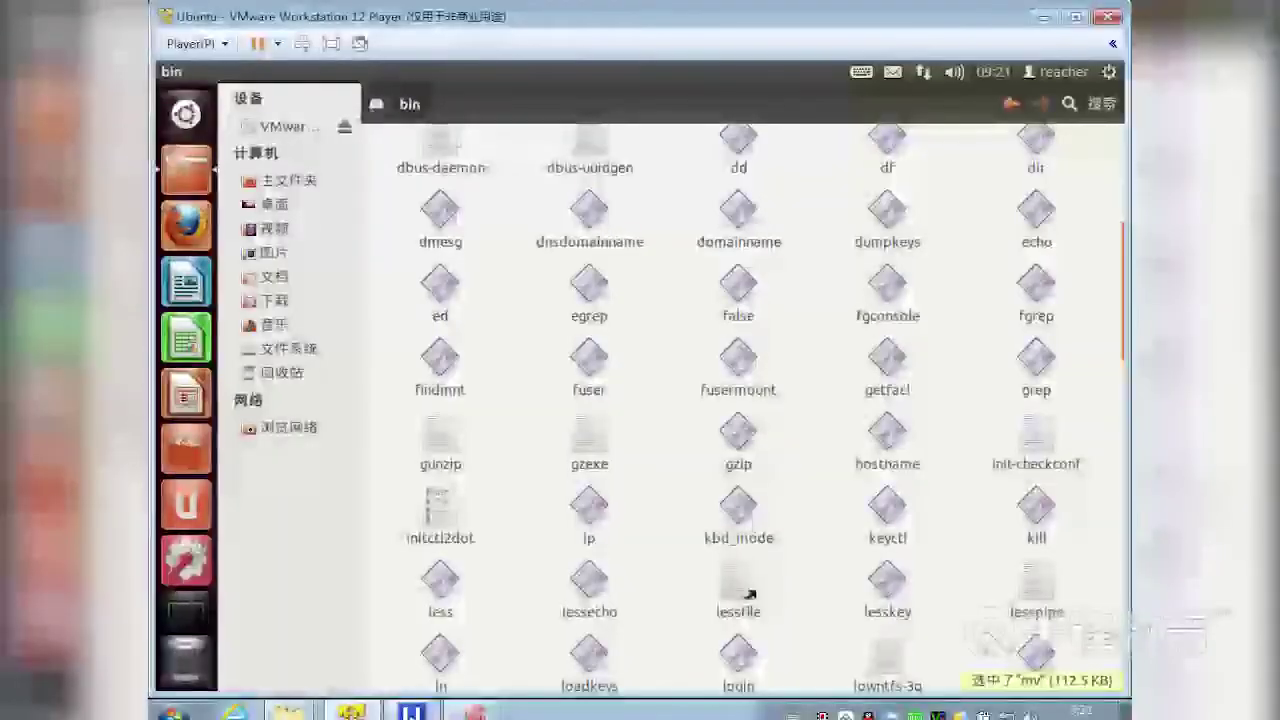
key("BackSpace")
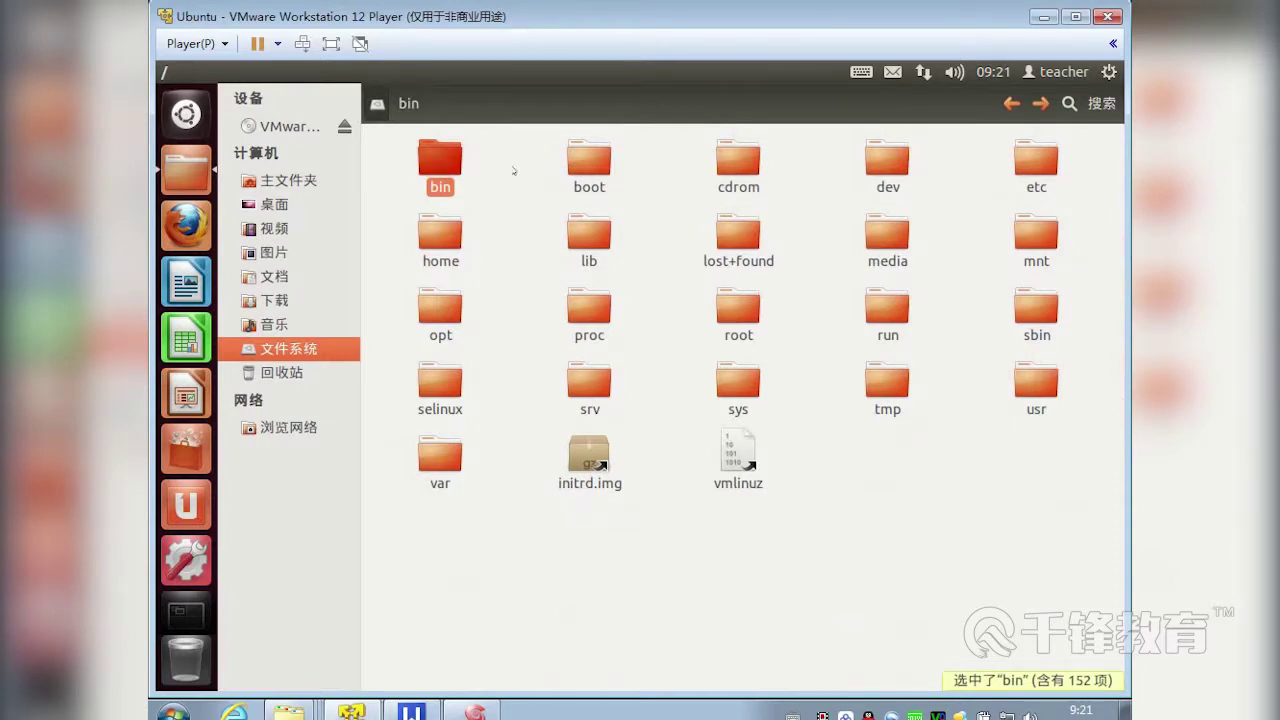
- Open the boot directory to inspect its contents and the grub folder, and return to the root directory
left_click(600, 167)
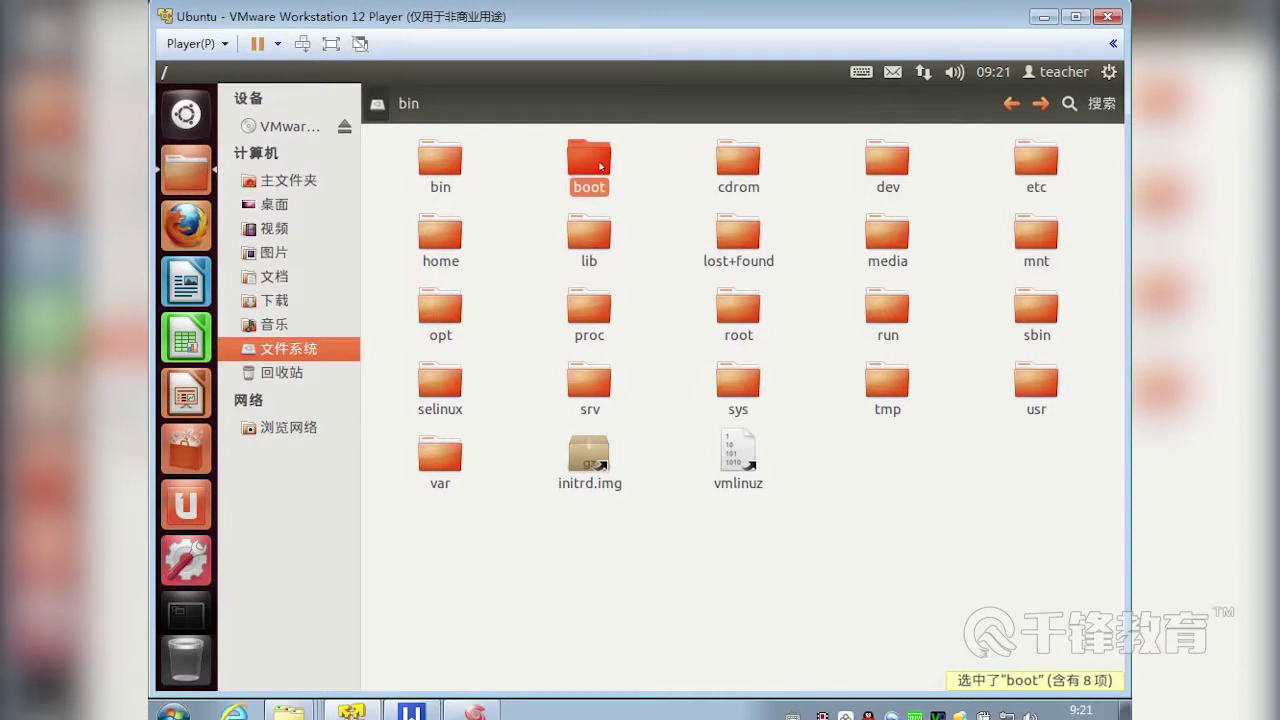
double_click(600, 167)
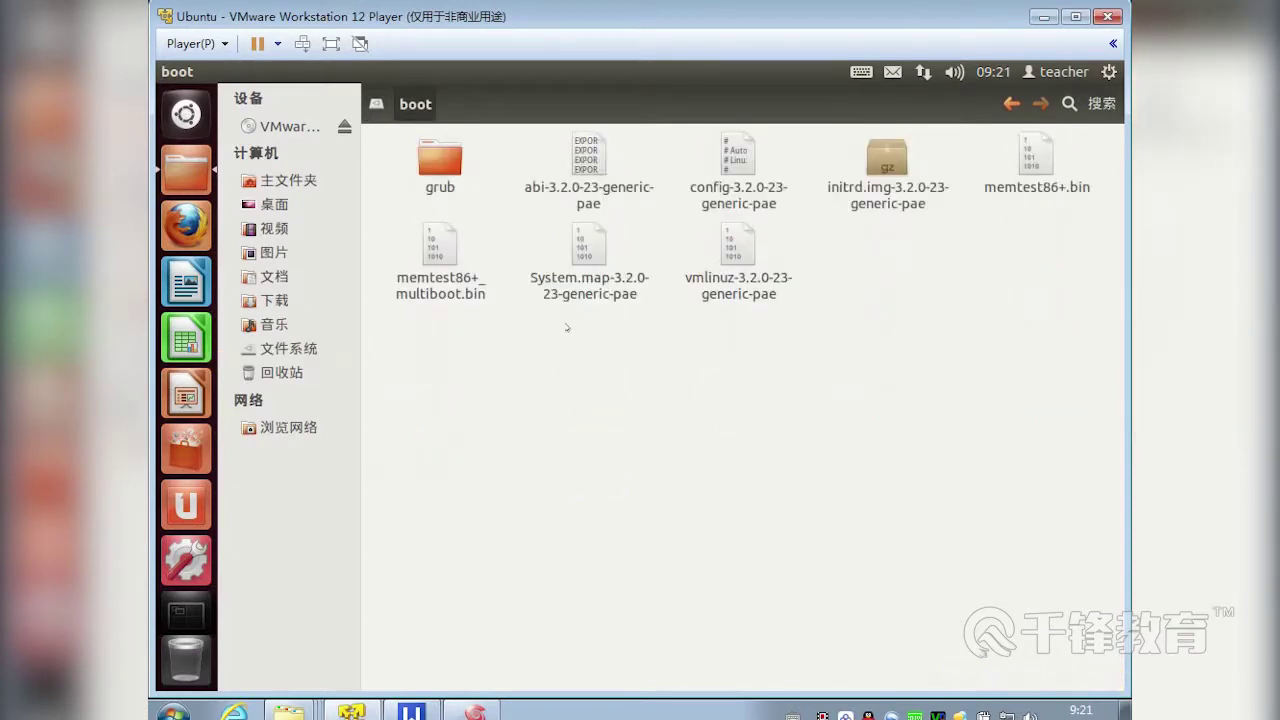
left_click(440, 160)
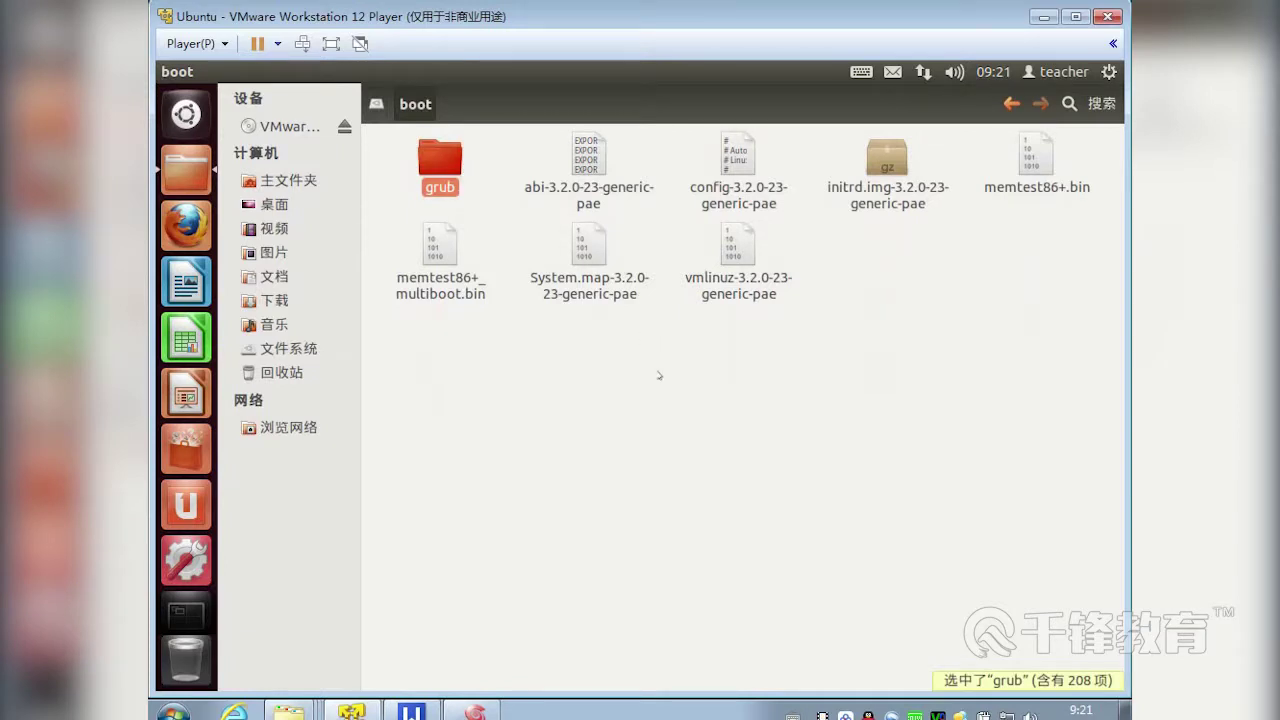
left_click(659, 375)
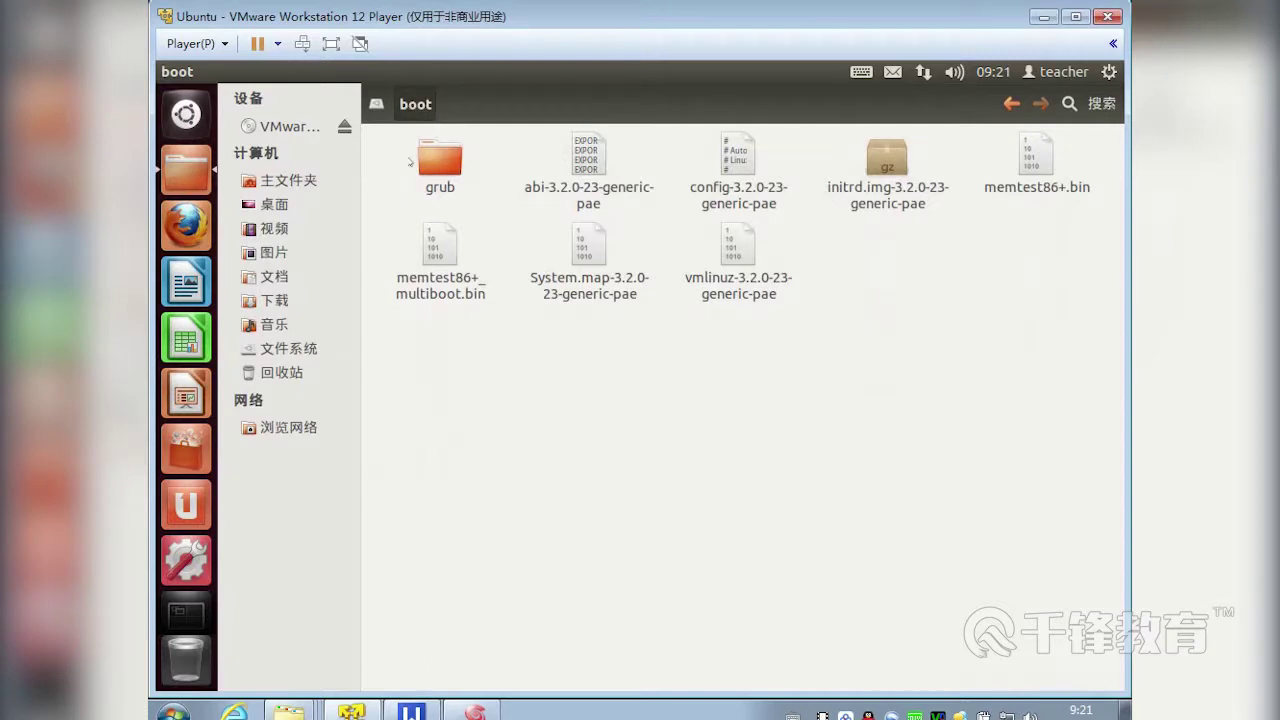
left_click(377, 104)
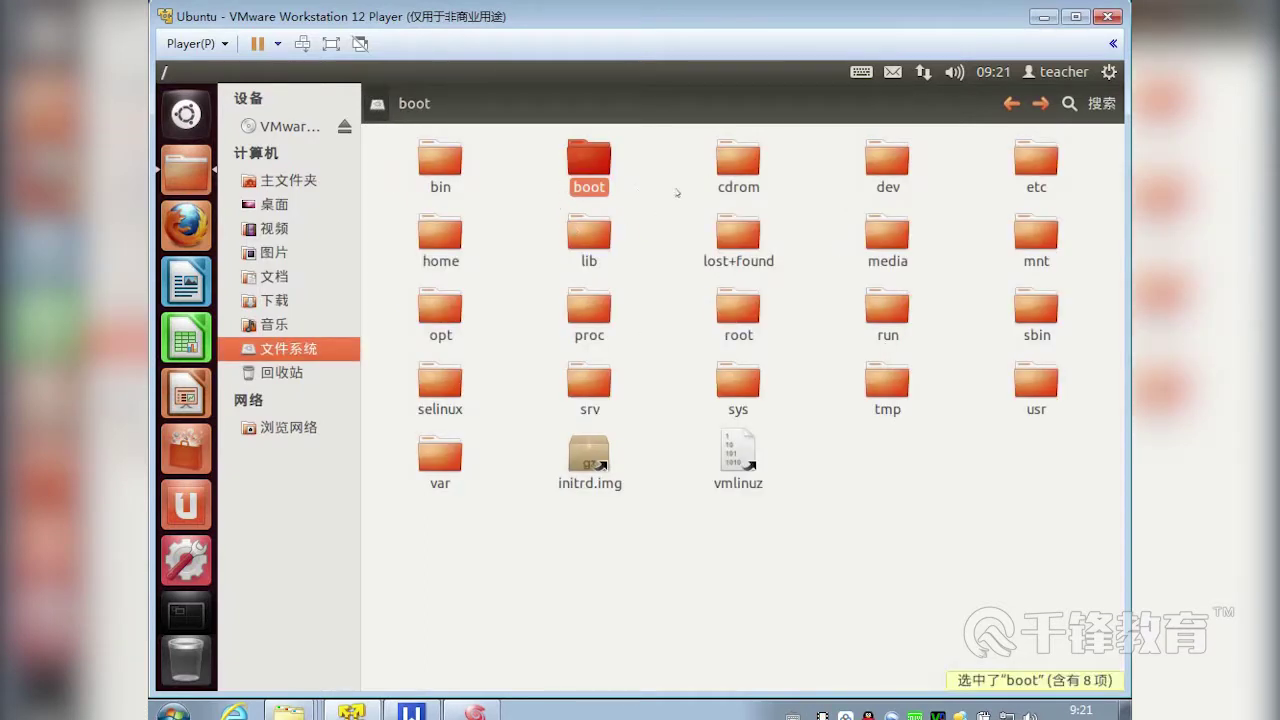
- Look inside the cdrom directory and return to the root directory
left_click(678, 193)
double_click(738, 160)
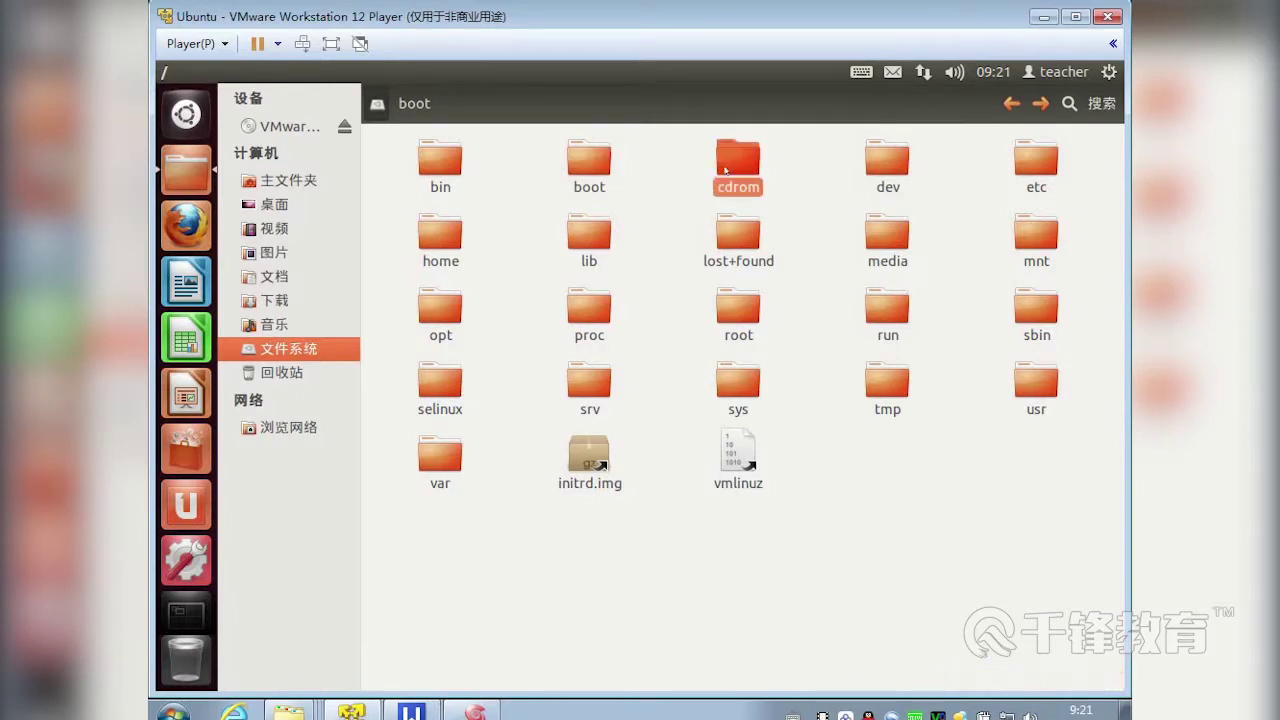
left_click(289, 348)
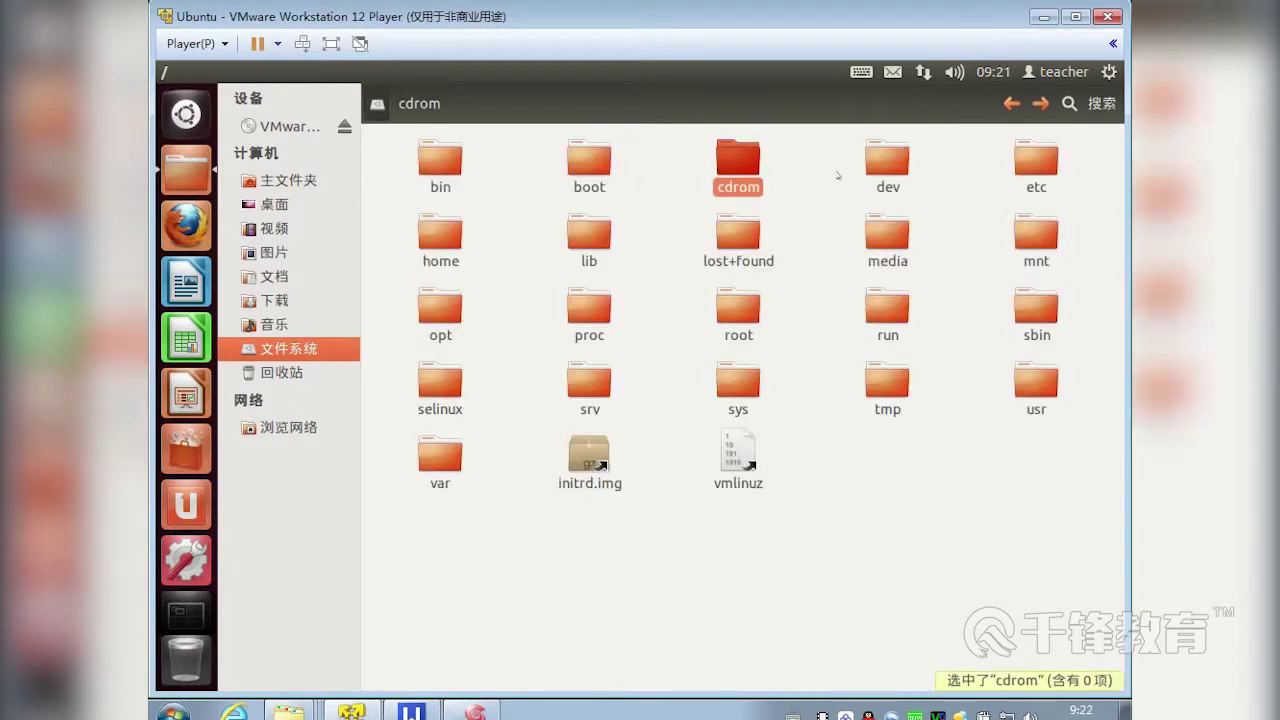
- Open the dev directory, view the device links in its block folder, and return to dev
left_click(892, 178)
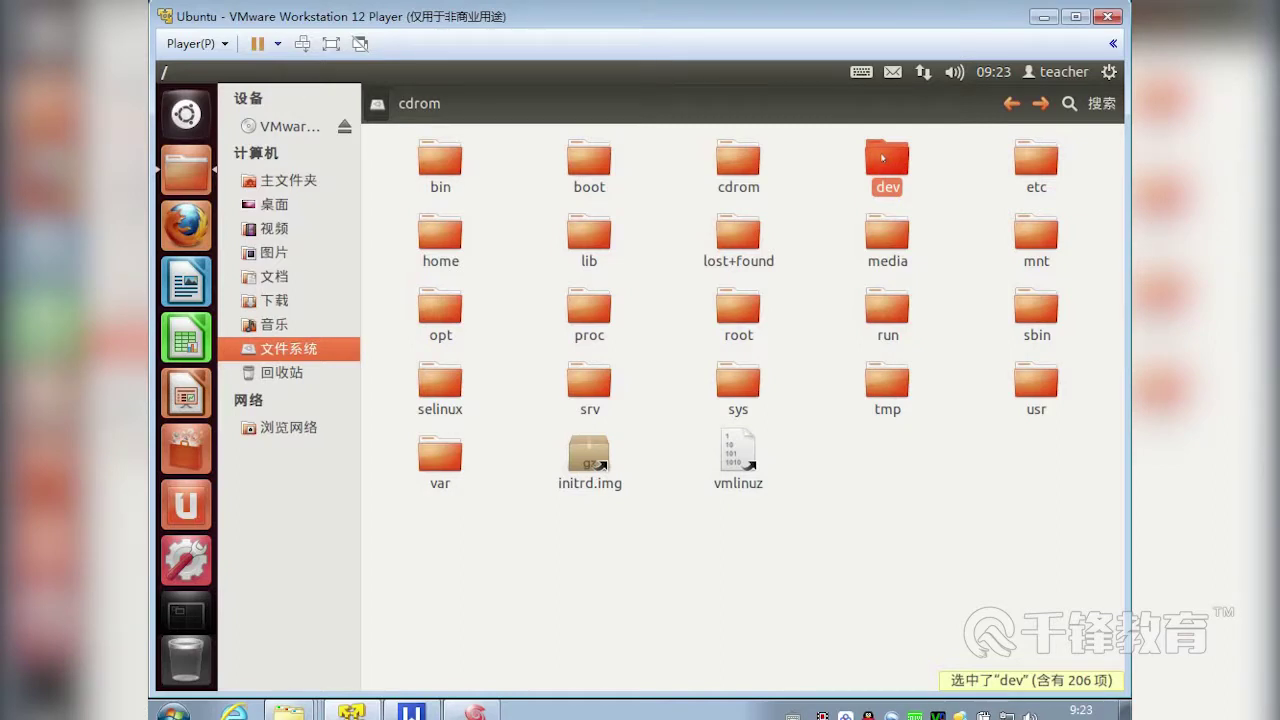
double_click(882, 157)
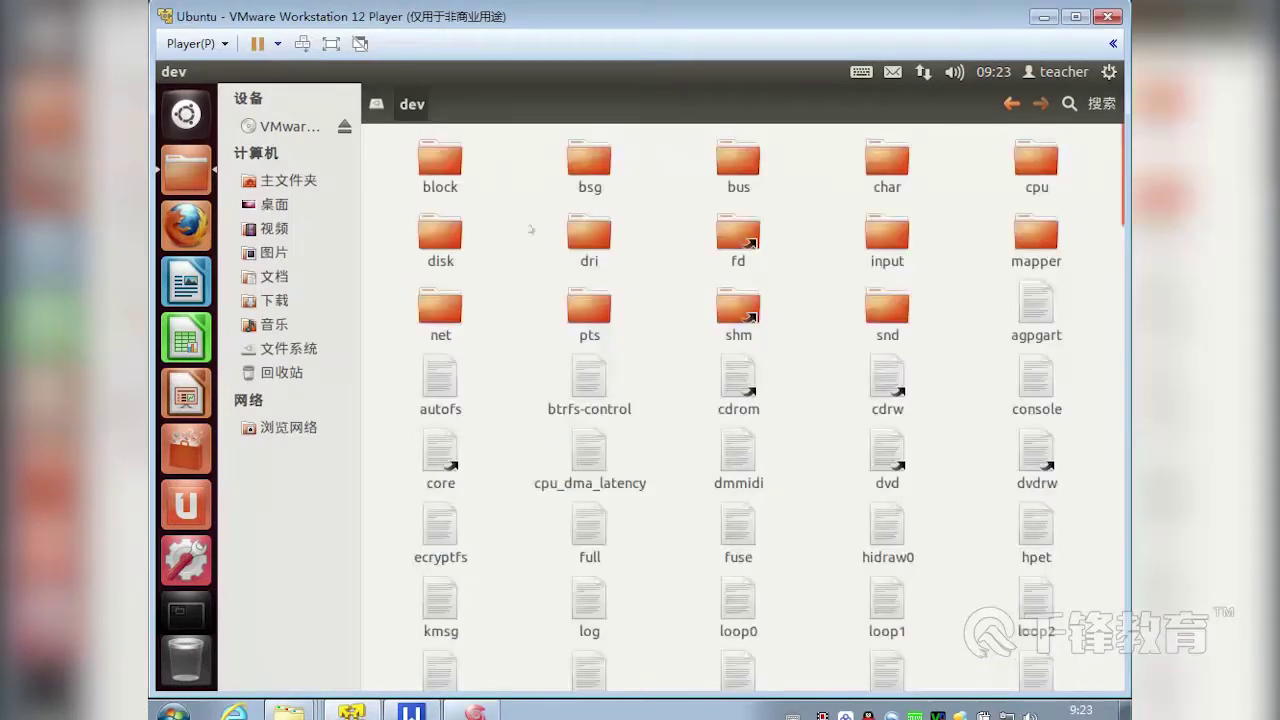
left_click(440, 172)
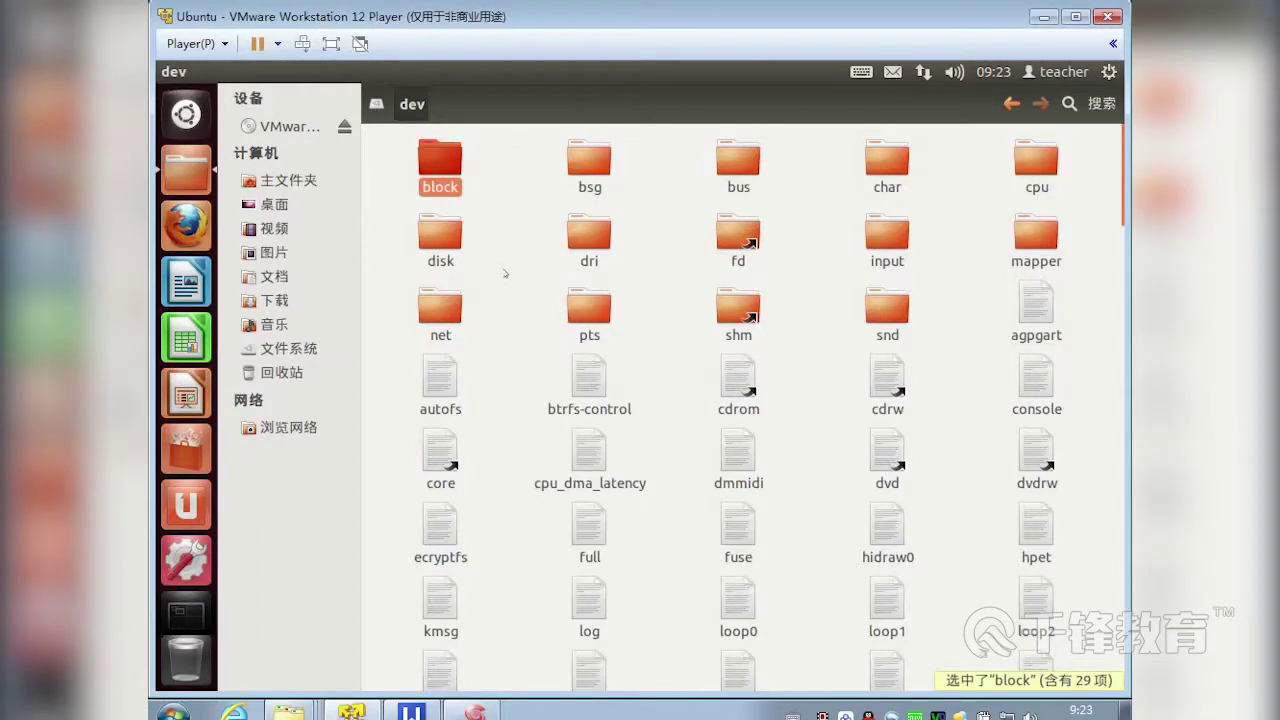
double_click(444, 178)
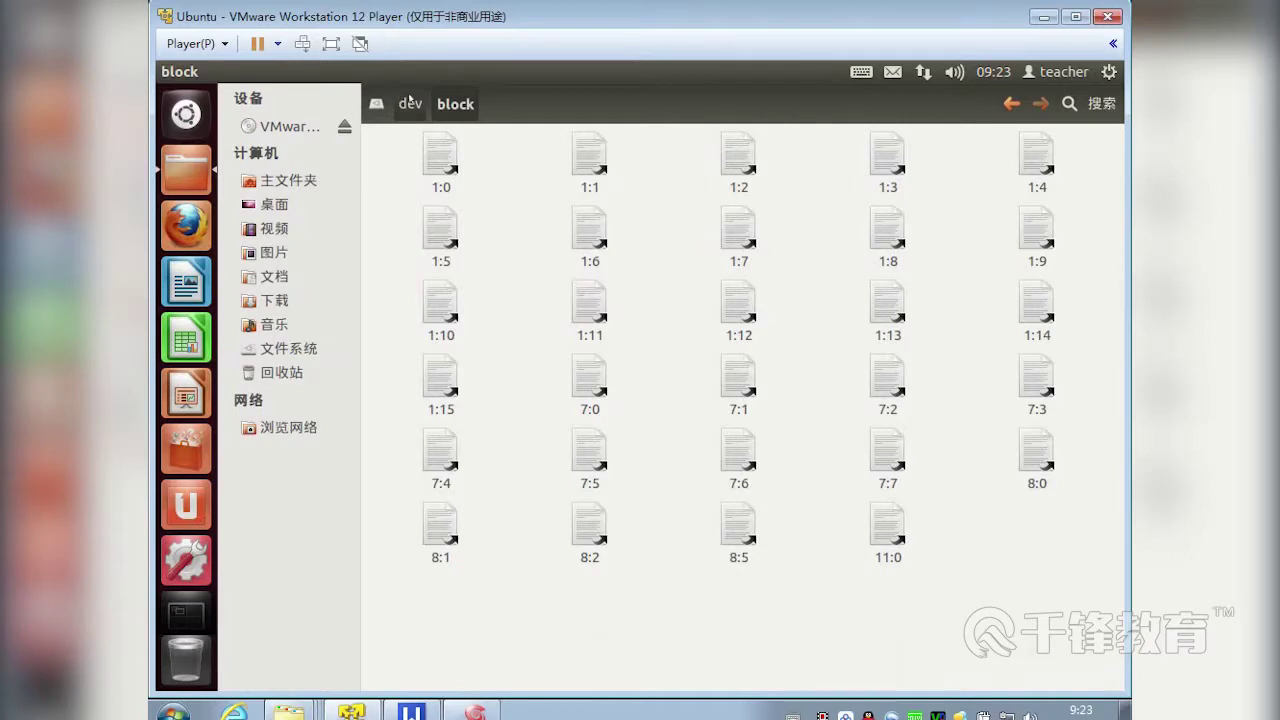
left_click(410, 103)
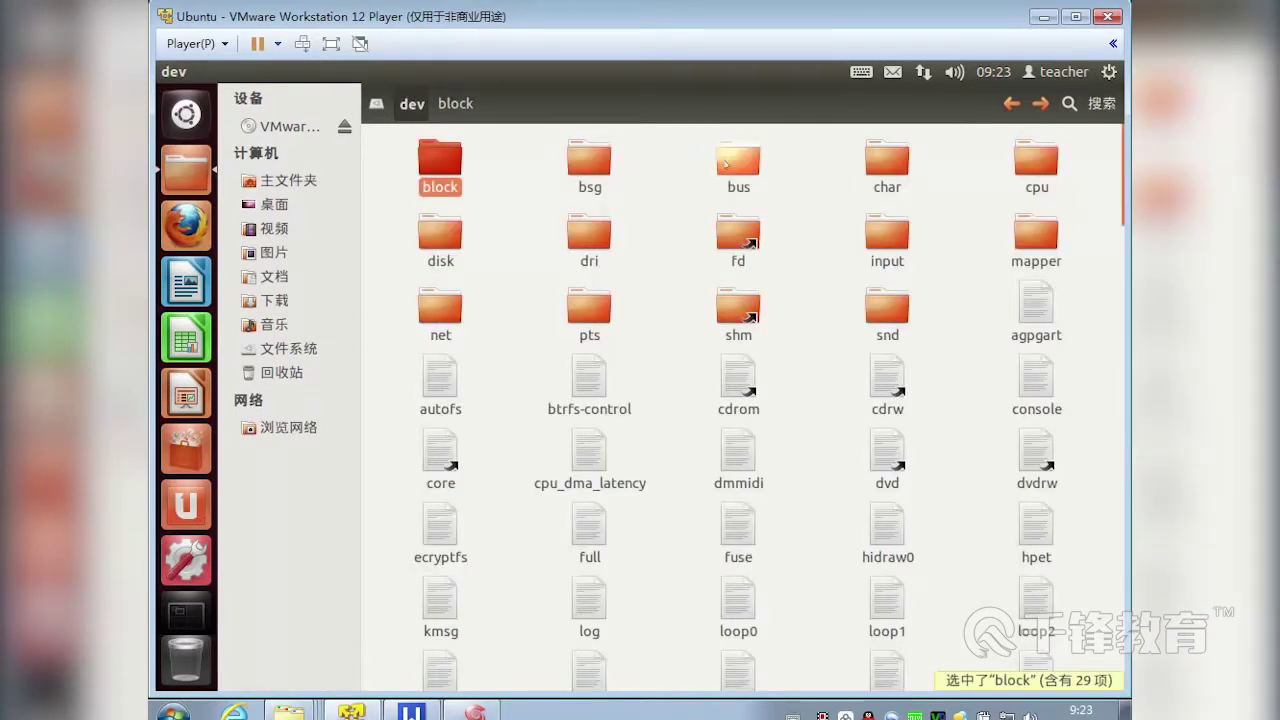
- Select the bus, char, disk and net folders in dev one after another to inspect them
left_click(725, 163)
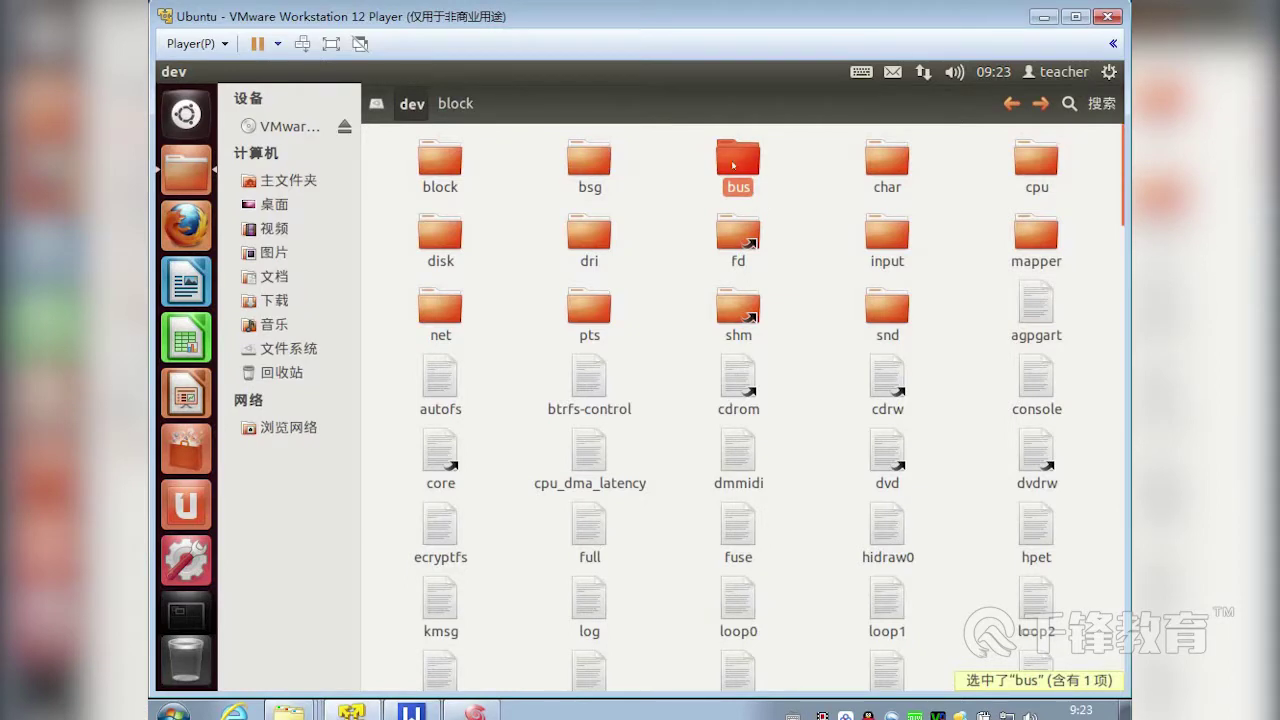
left_click(884, 172)
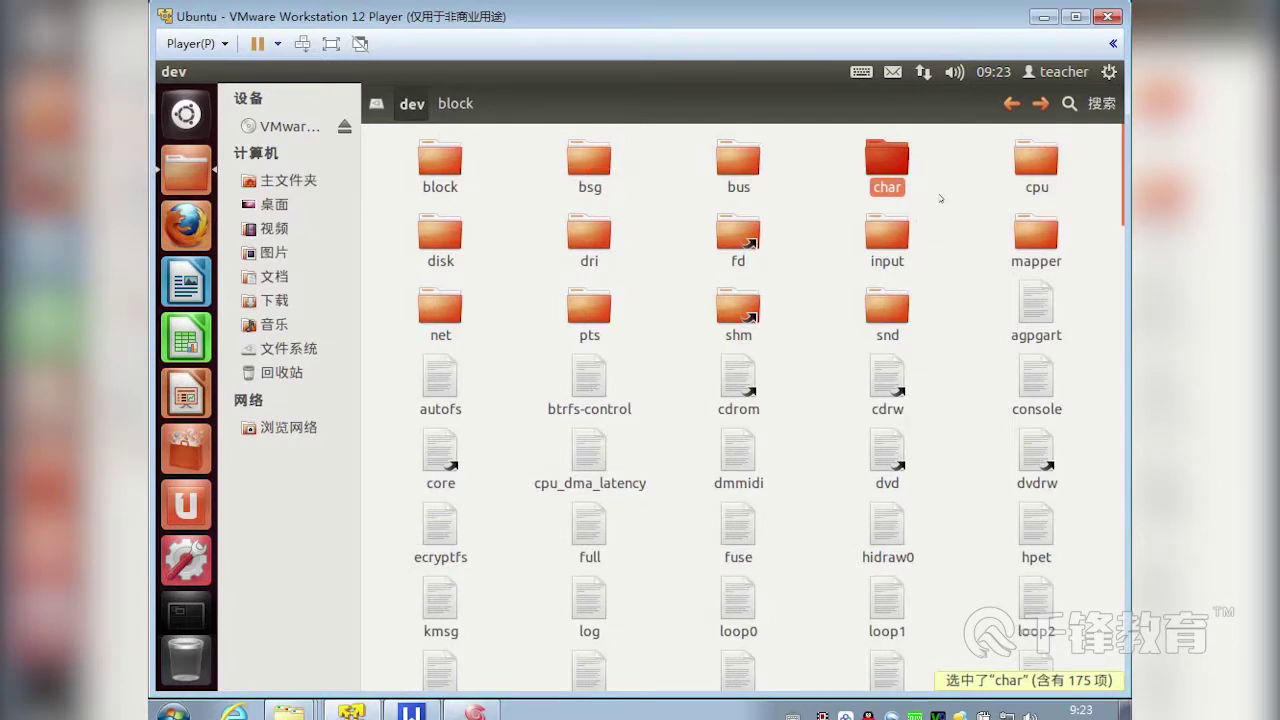
key("Down")
key("Left")
key("Left")
key("Left")
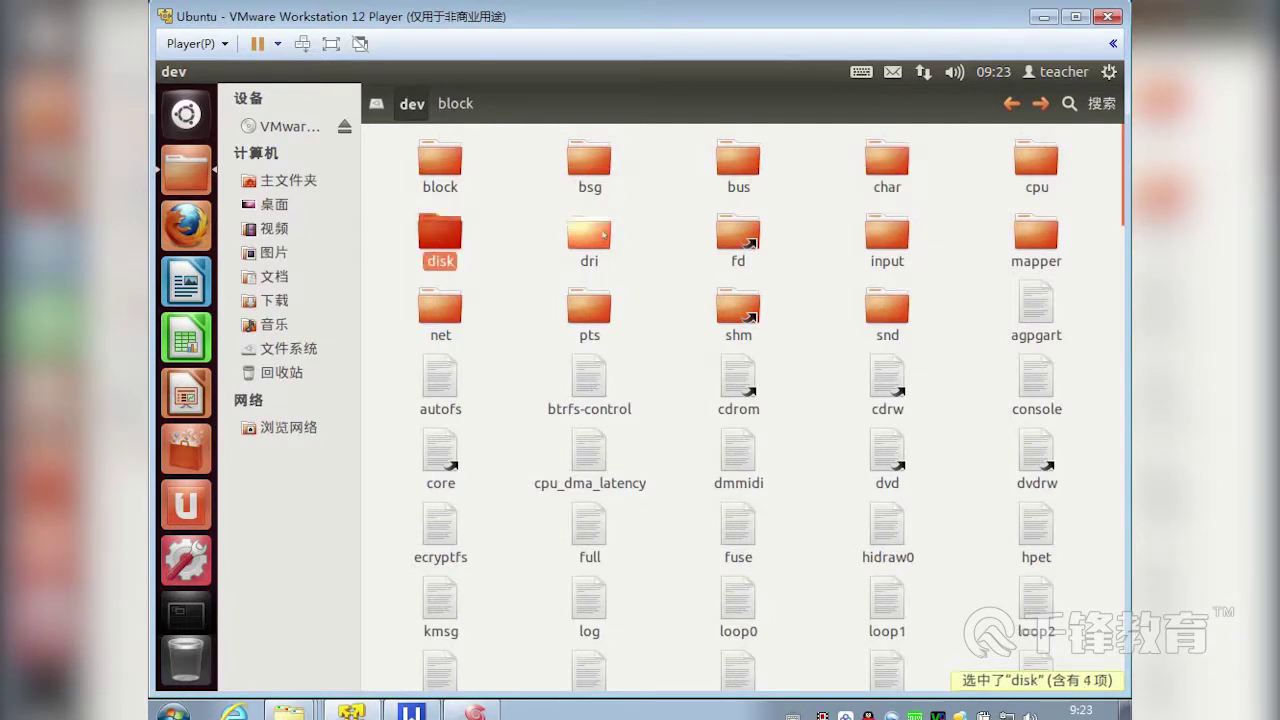
key("Down")
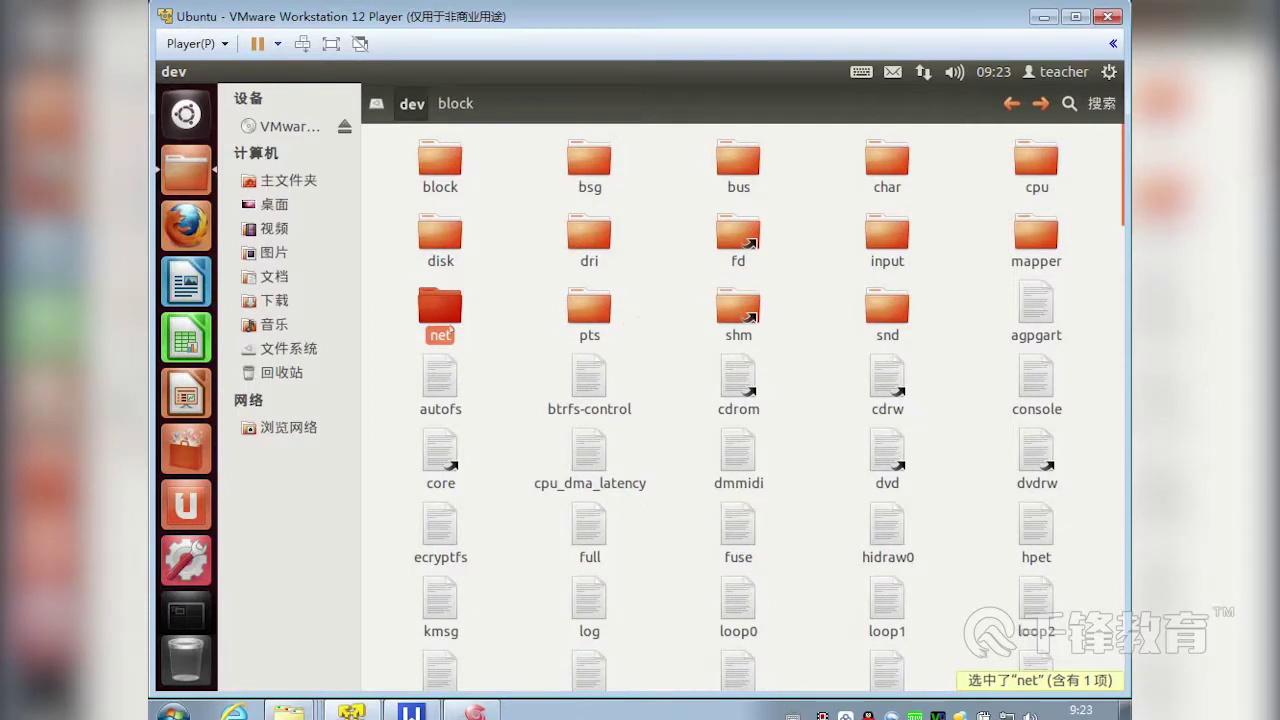
- Look through the device files in dev, and return to the root directory
scroll(622, 418, "down", 6)
scroll(622, 418, "down", 20)
scroll(787, 405, "down", 4)
scroll(787, 405, "up", 20)
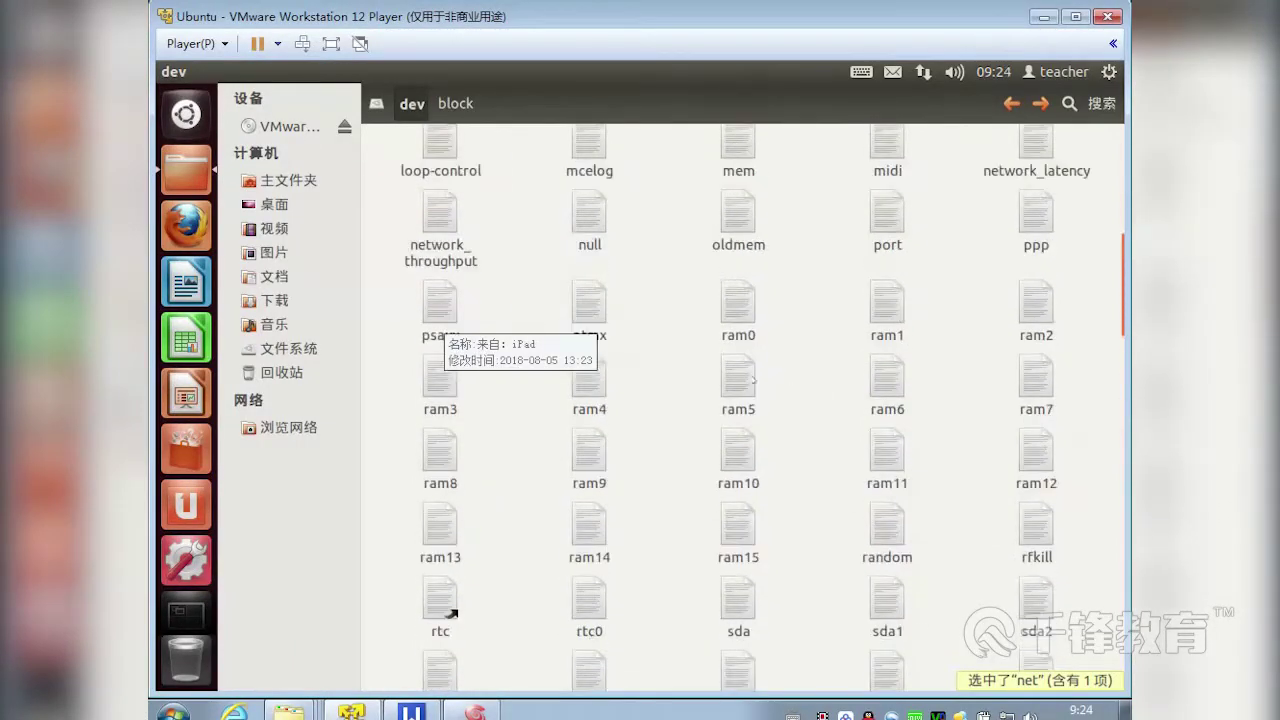
left_click(377, 103)
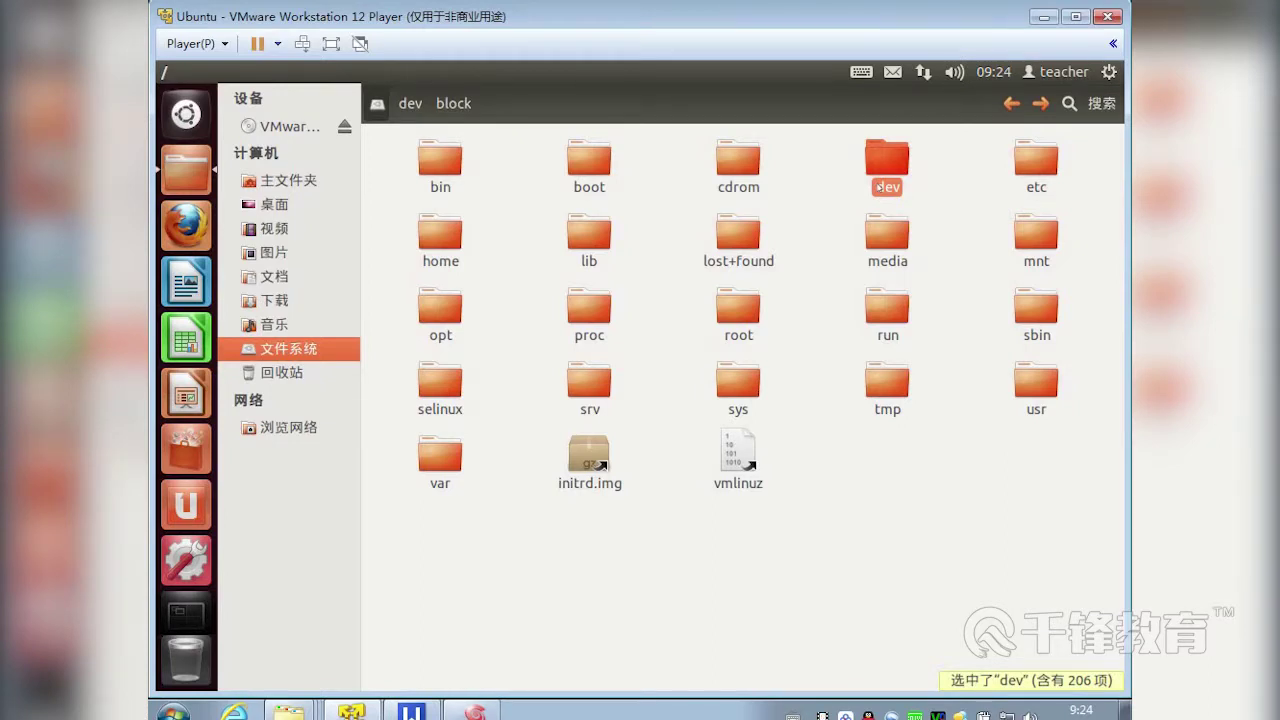
- Open the sources.list file in the apt folder of the etc directory
left_click(1025, 164)
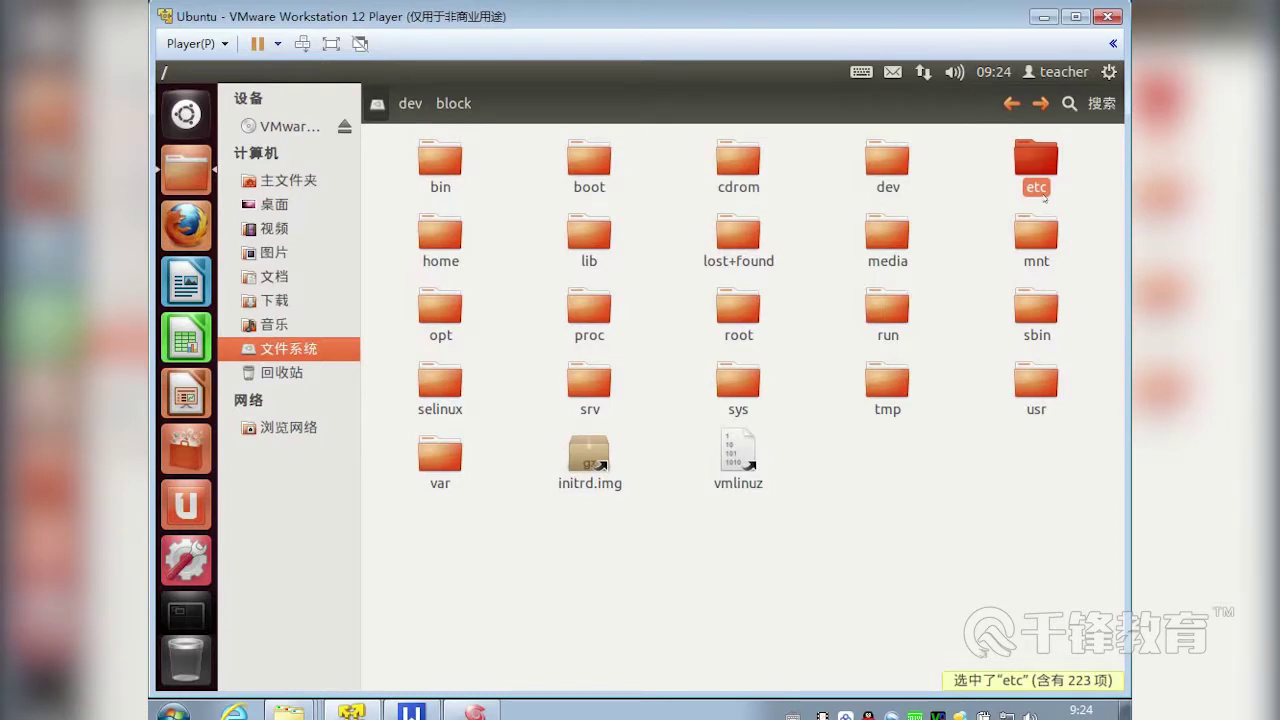
double_click(1039, 168)
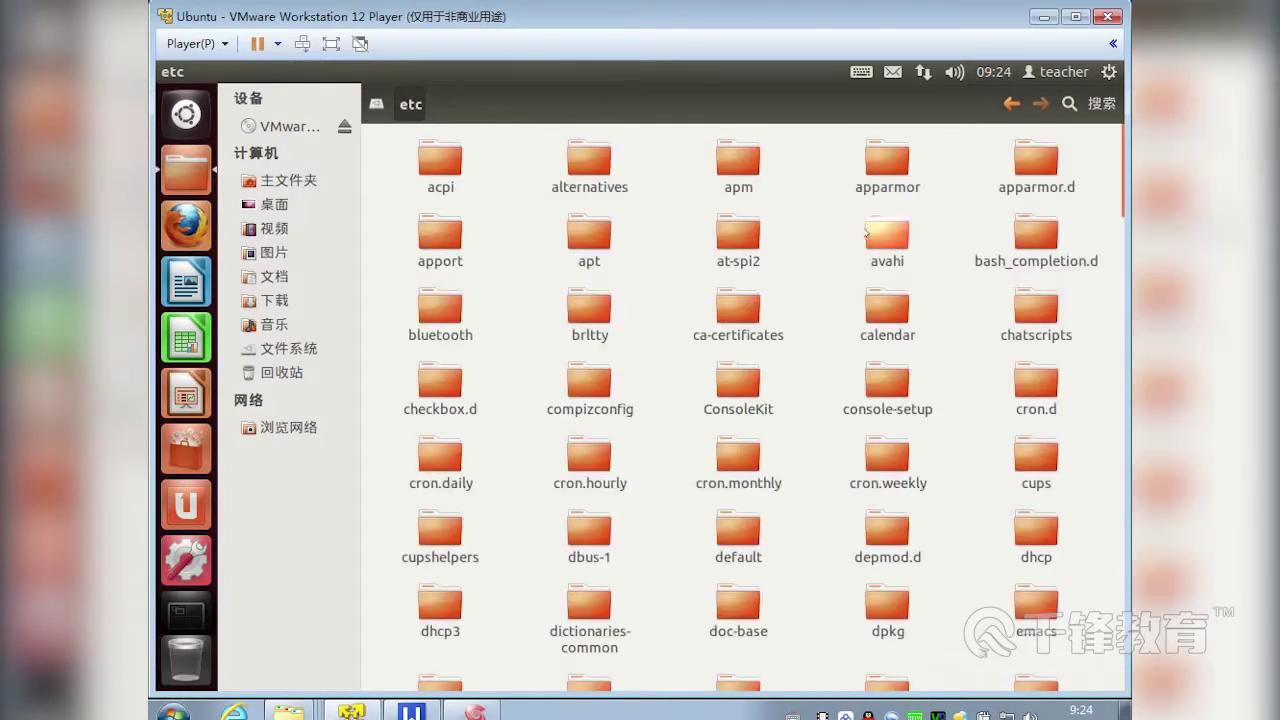
double_click(591, 240)
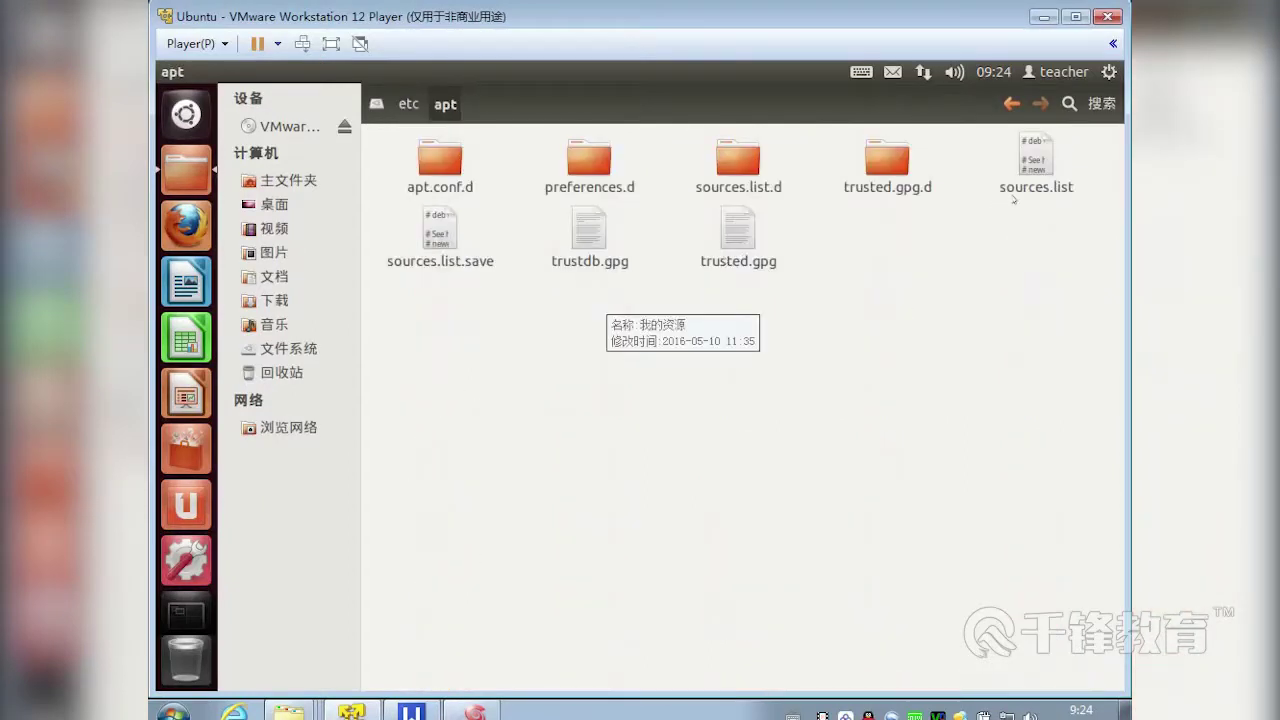
left_click(1042, 168)
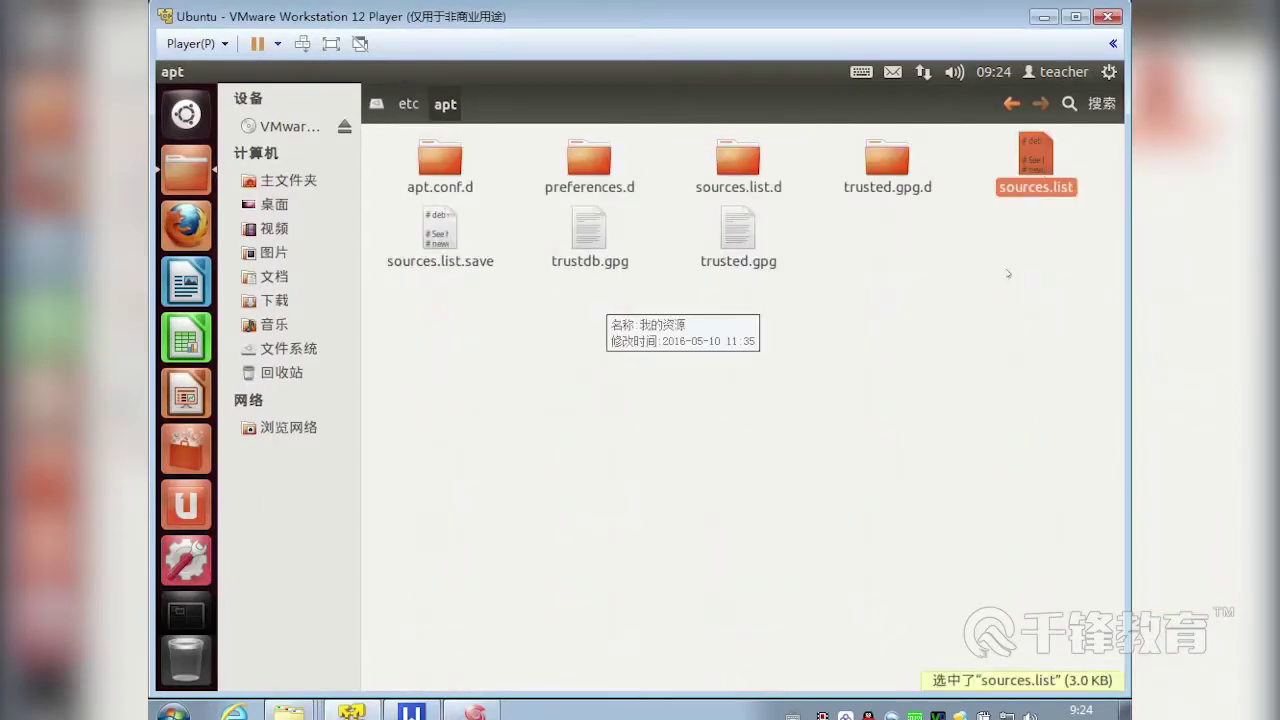
double_click(1046, 160)
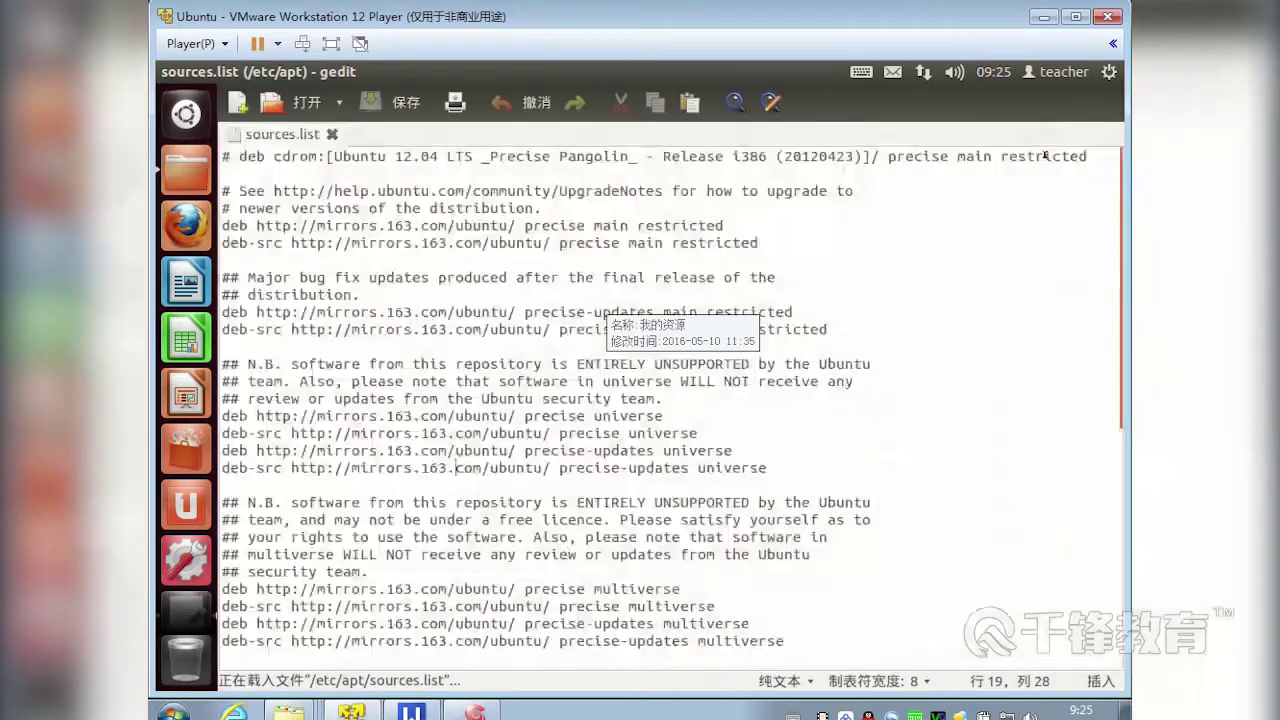
scroll(598, 362, "down", 6)
scroll(598, 362, "down", 4)
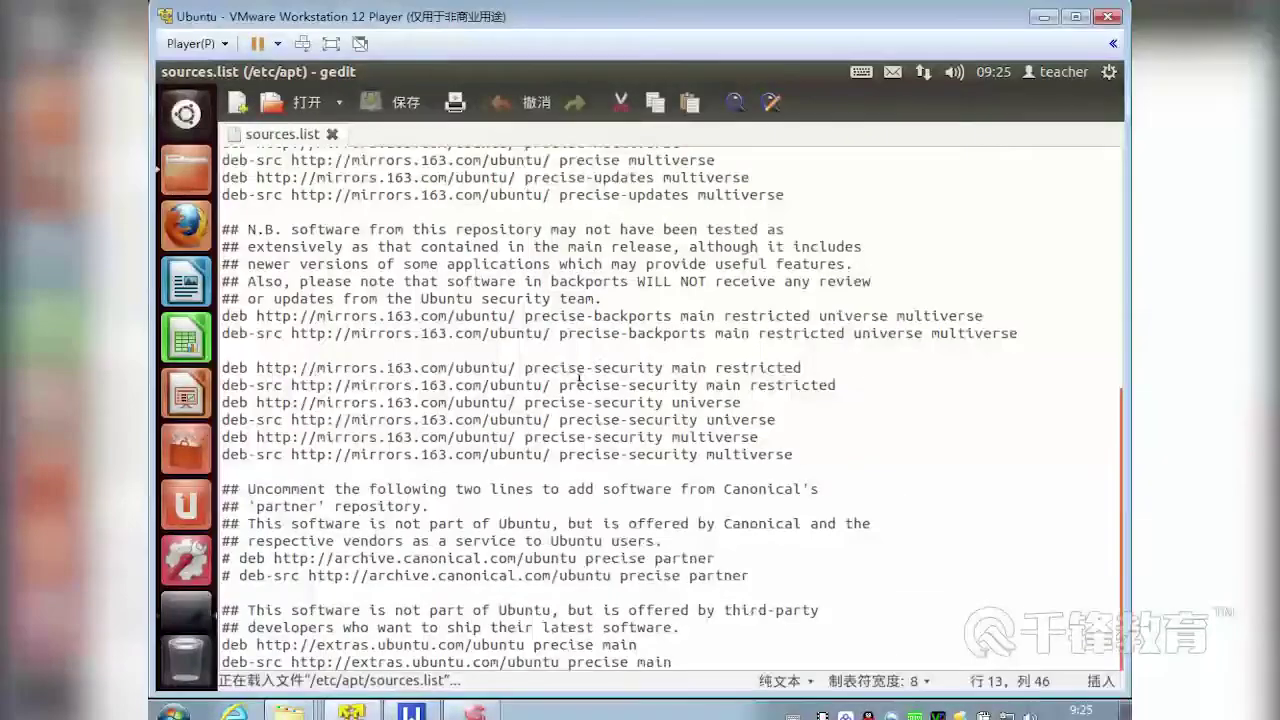
left_click_drag(256, 367, 512, 366)
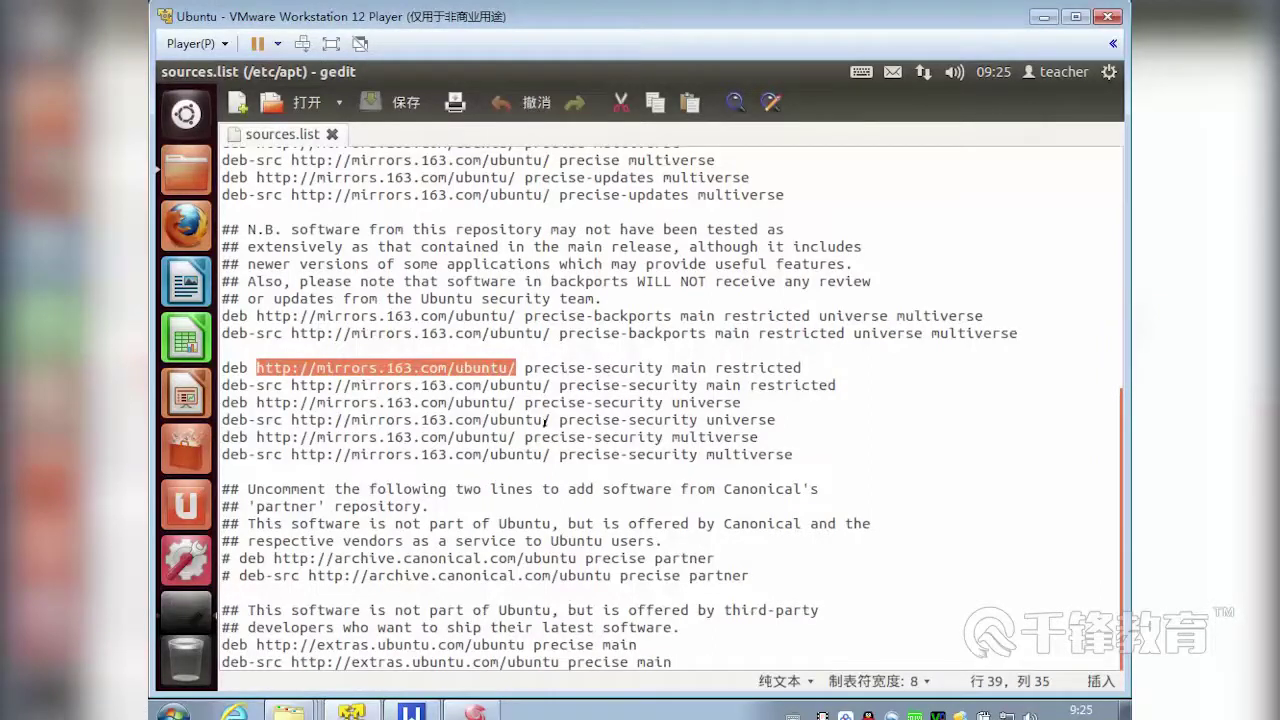
scroll(604, 415, "up", 4)
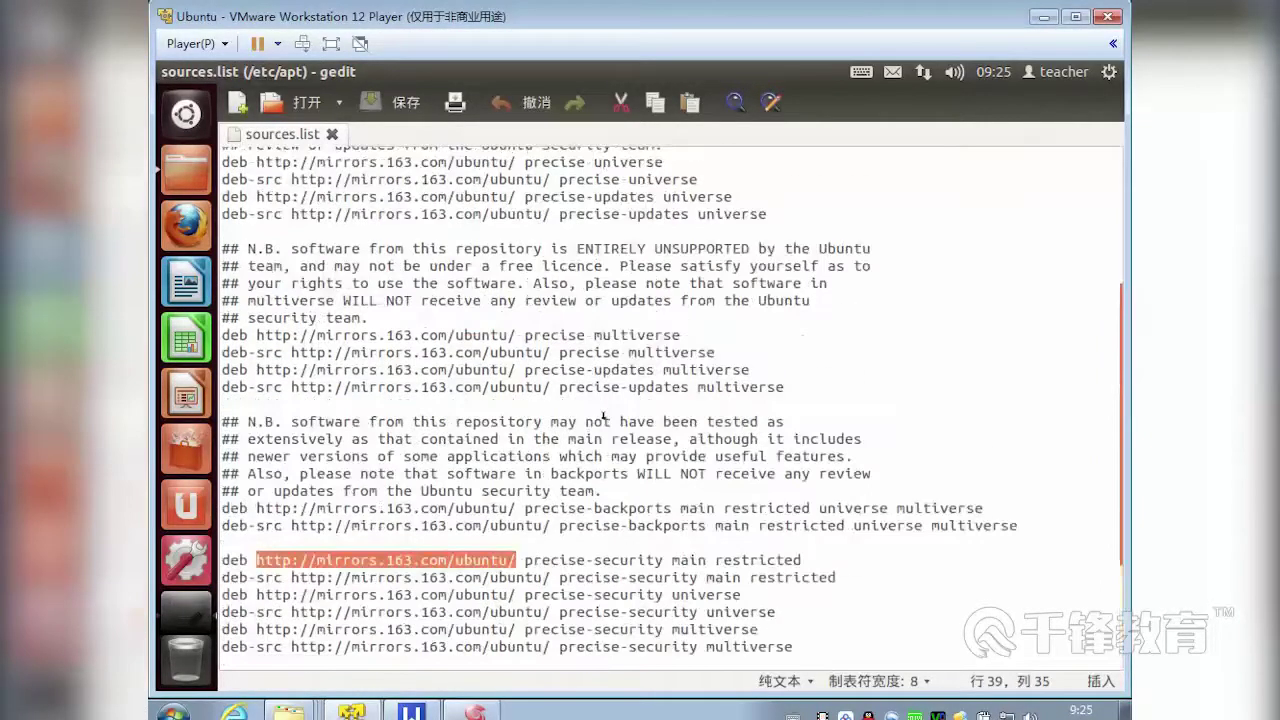
scroll(604, 415, "up", 5)
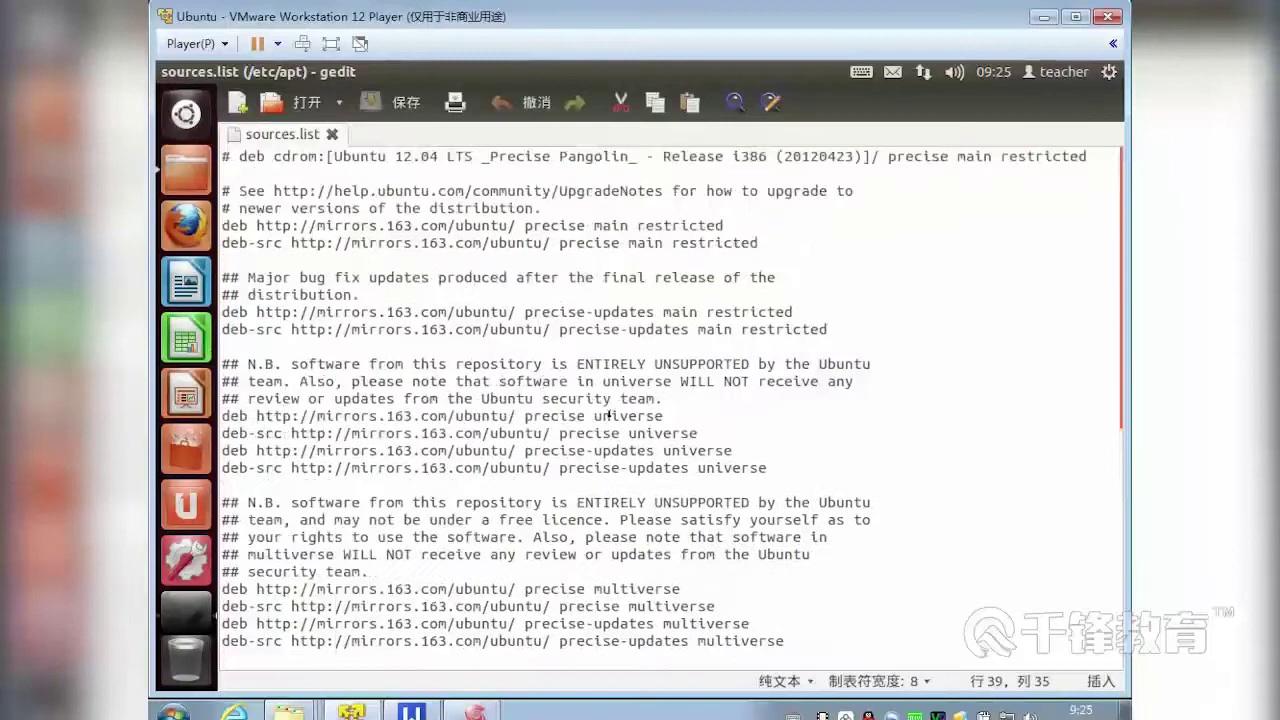
scroll(609, 414, "down", 3)
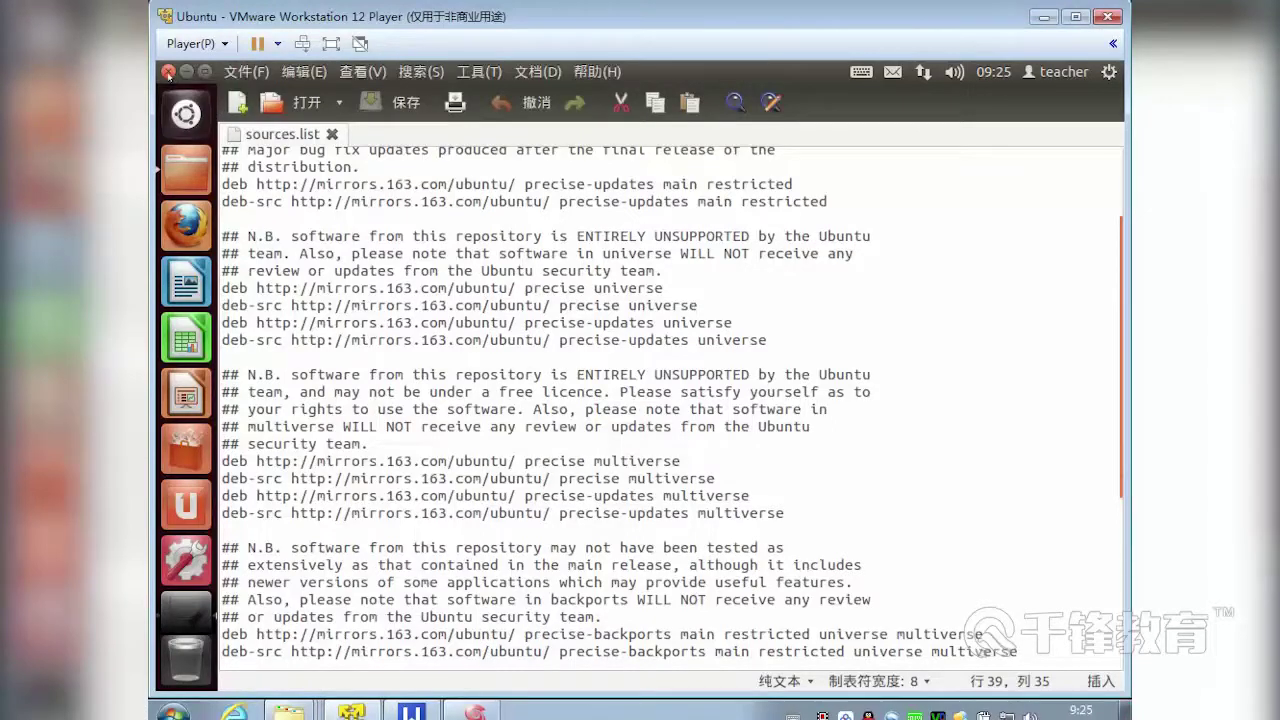
left_click(168, 72)
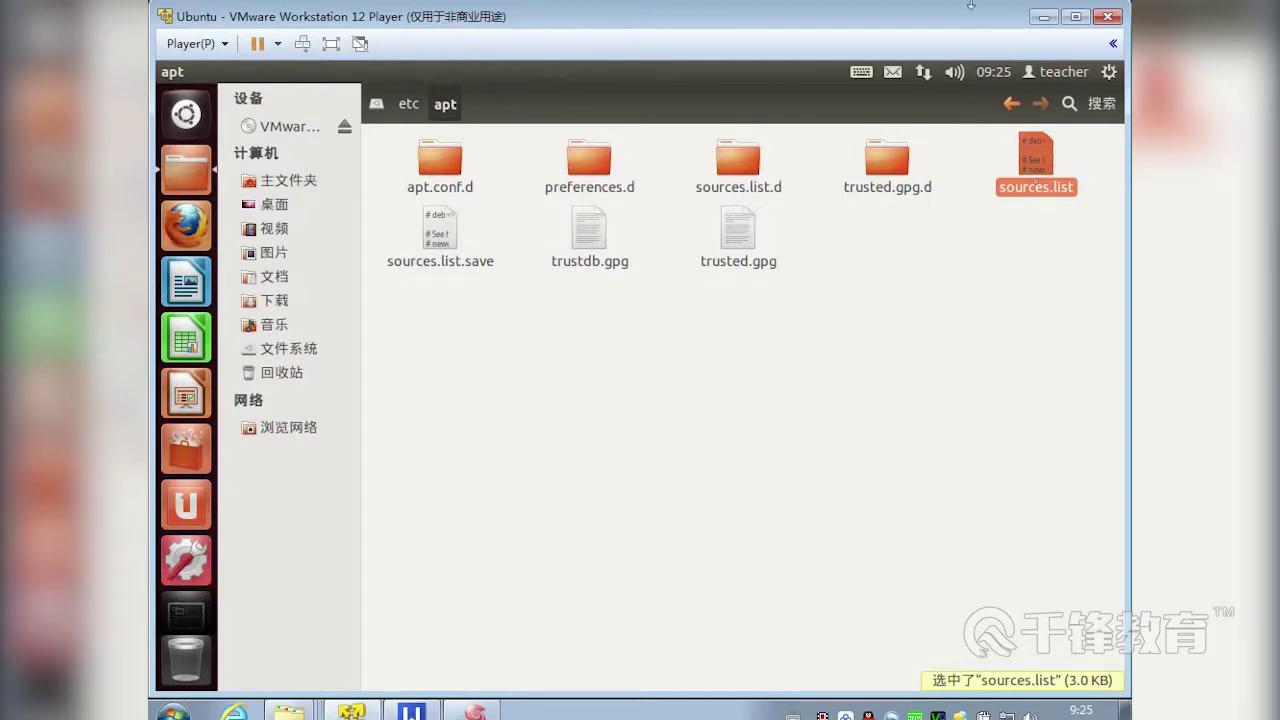
- Reopen the etc directory from the root, and open its host.conf file to view the contents
left_click(410, 104)
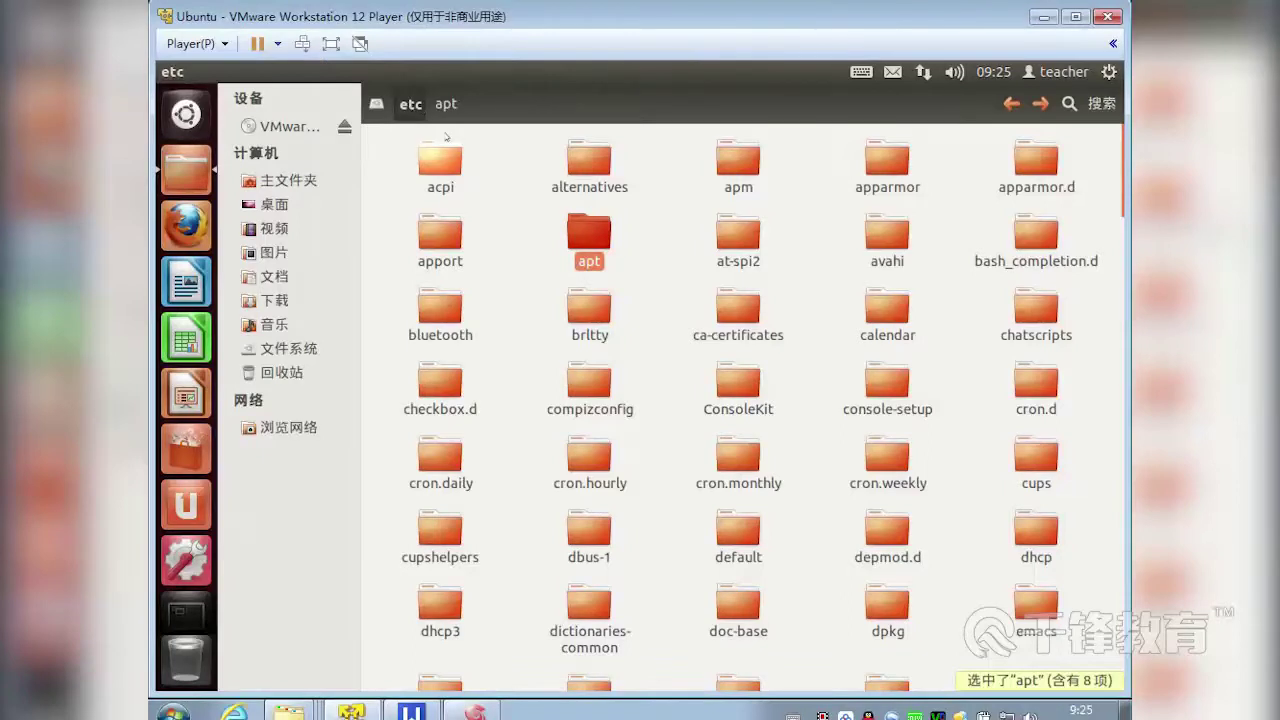
left_click(377, 104)
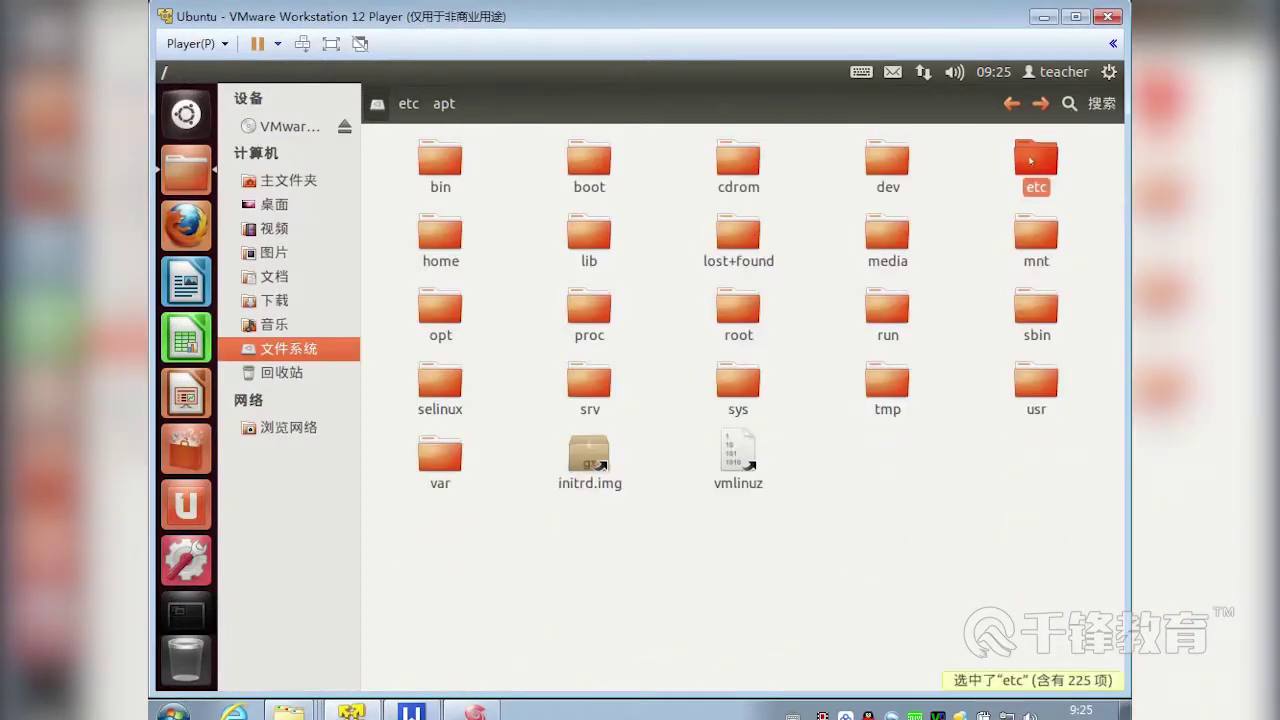
double_click(1025, 158)
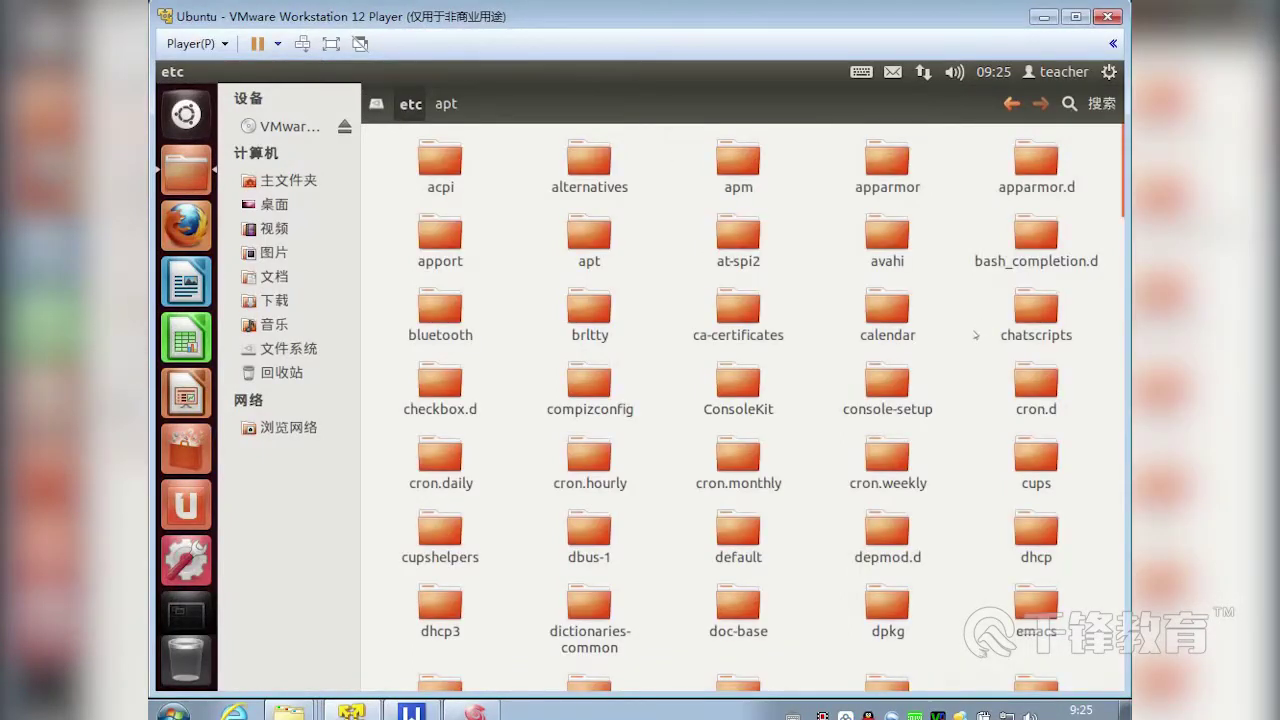
scroll(975, 335, "down", 10)
scroll(969, 405, "down", 15)
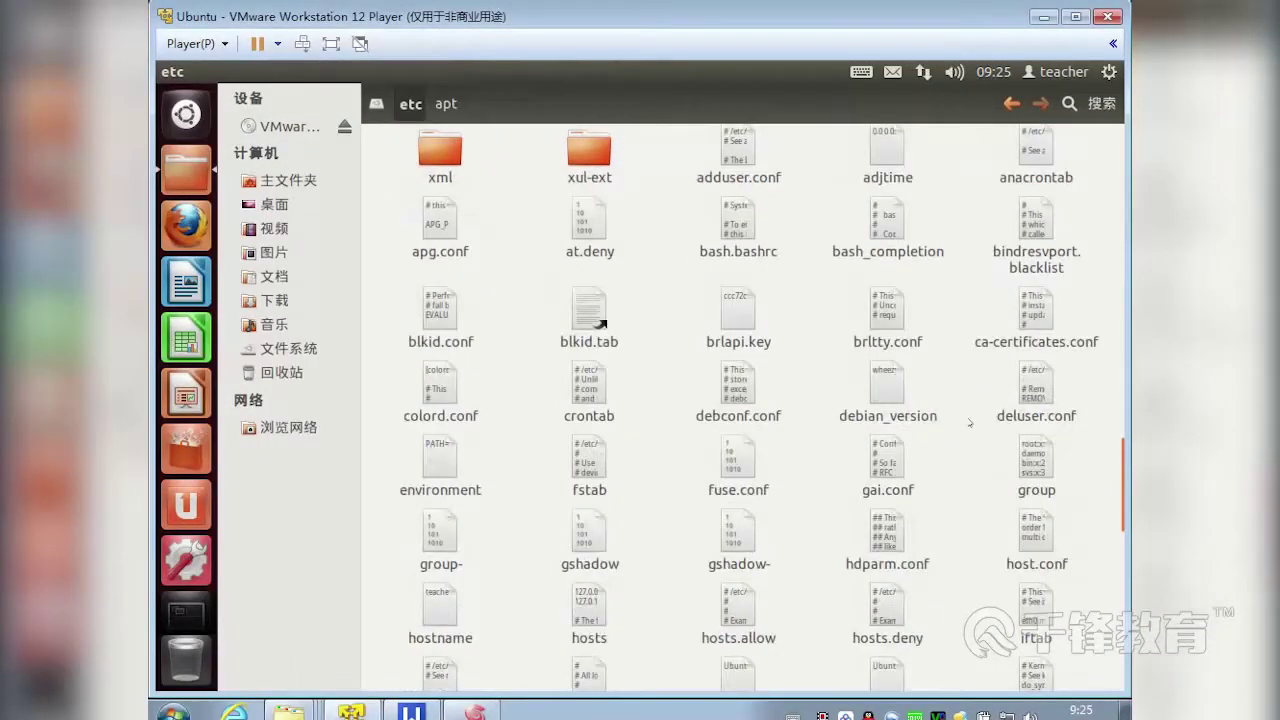
scroll(969, 422, "down", 3)
left_click(856, 348)
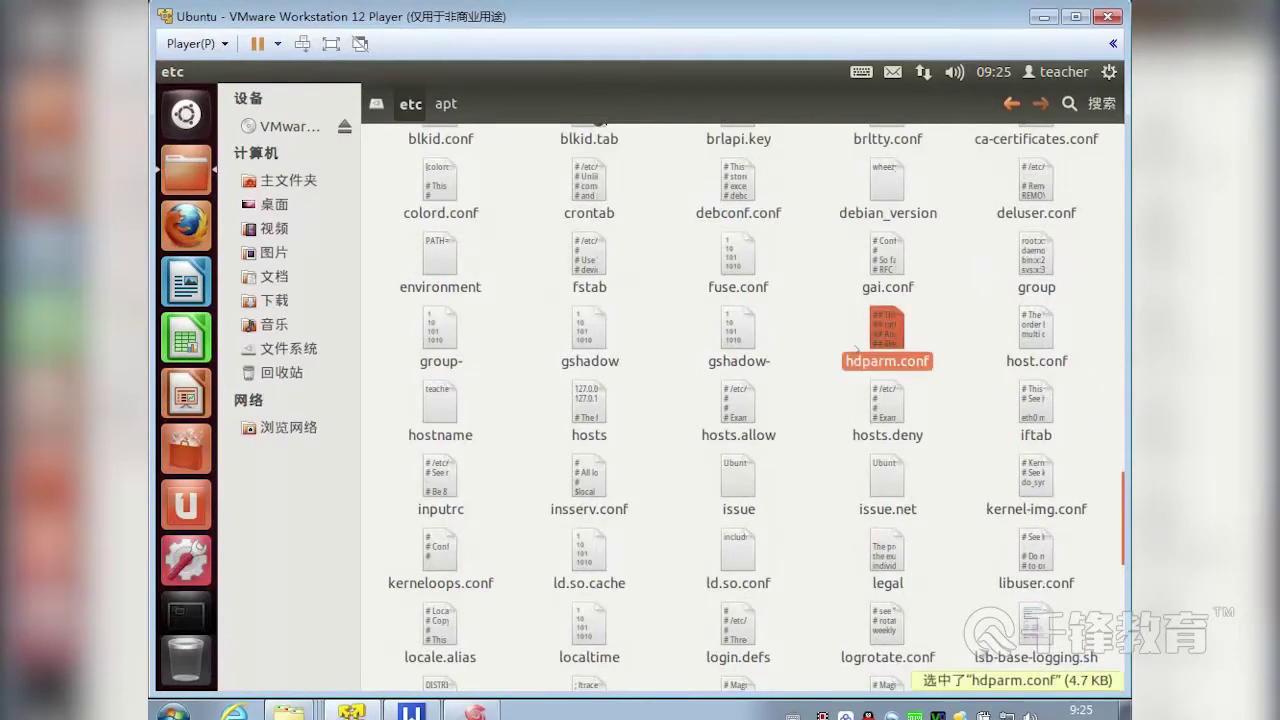
left_click(1024, 349)
double_click(1036, 348)
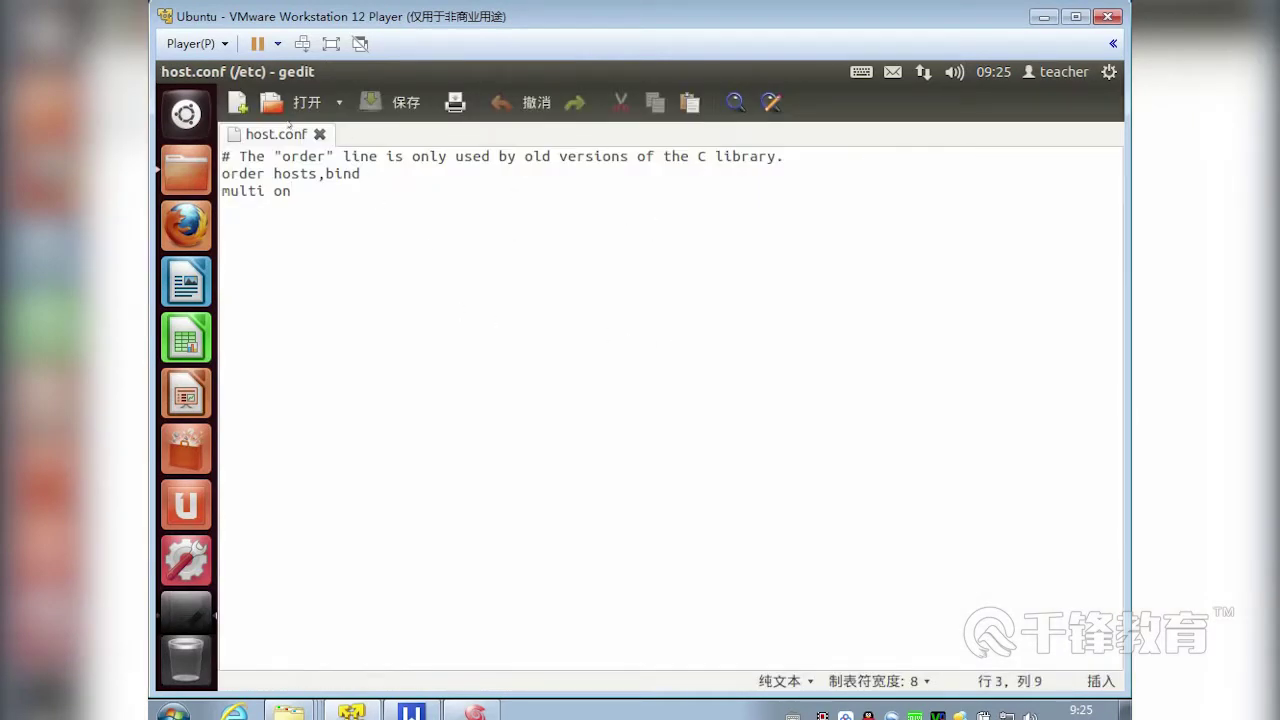
- Close the host.conf file, look through the remaining files and folders in etc, and return to the root directory
left_click(171, 72)
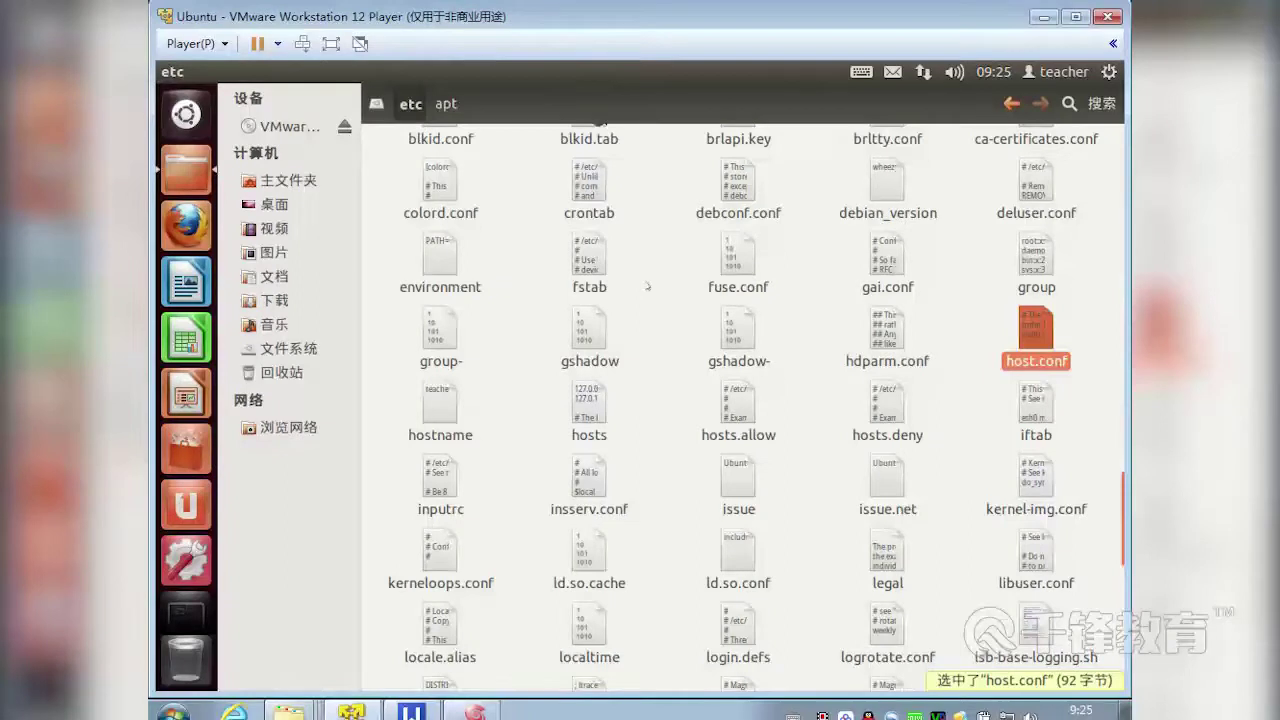
left_click(648, 285)
scroll(650, 285, "down", 3)
scroll(653, 284, "down", 1)
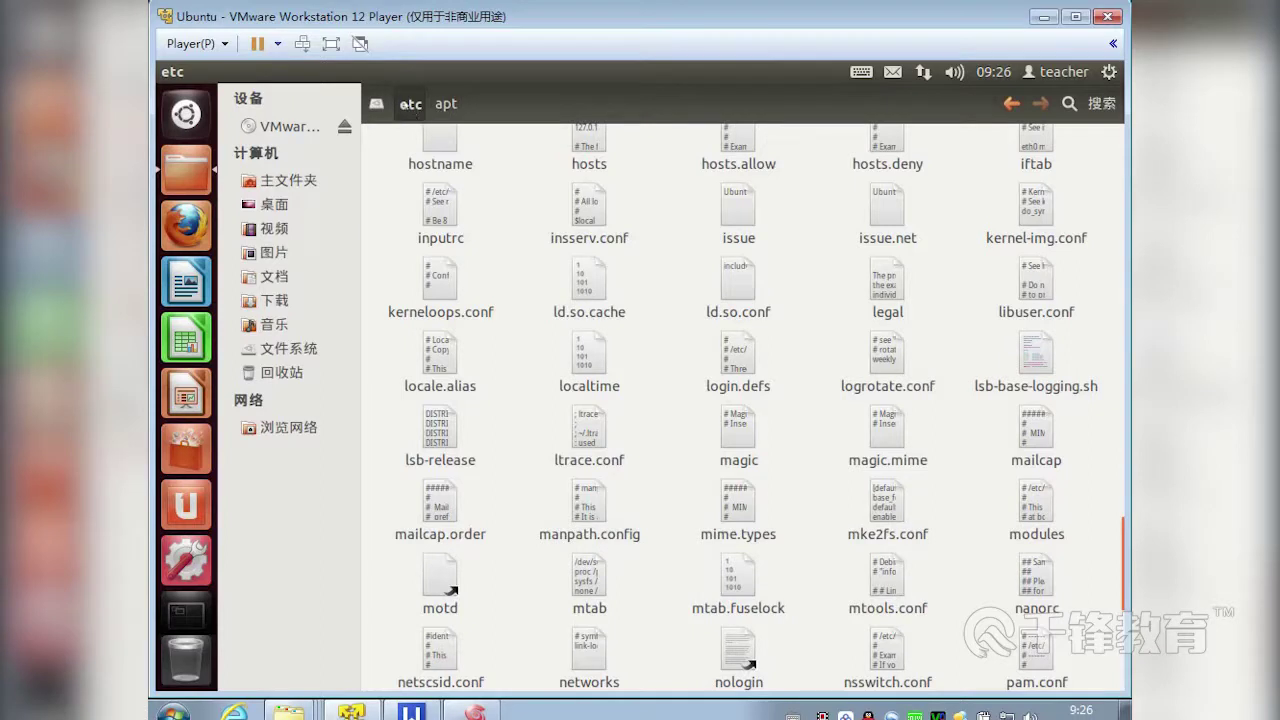
scroll(800, 381, "up", 15)
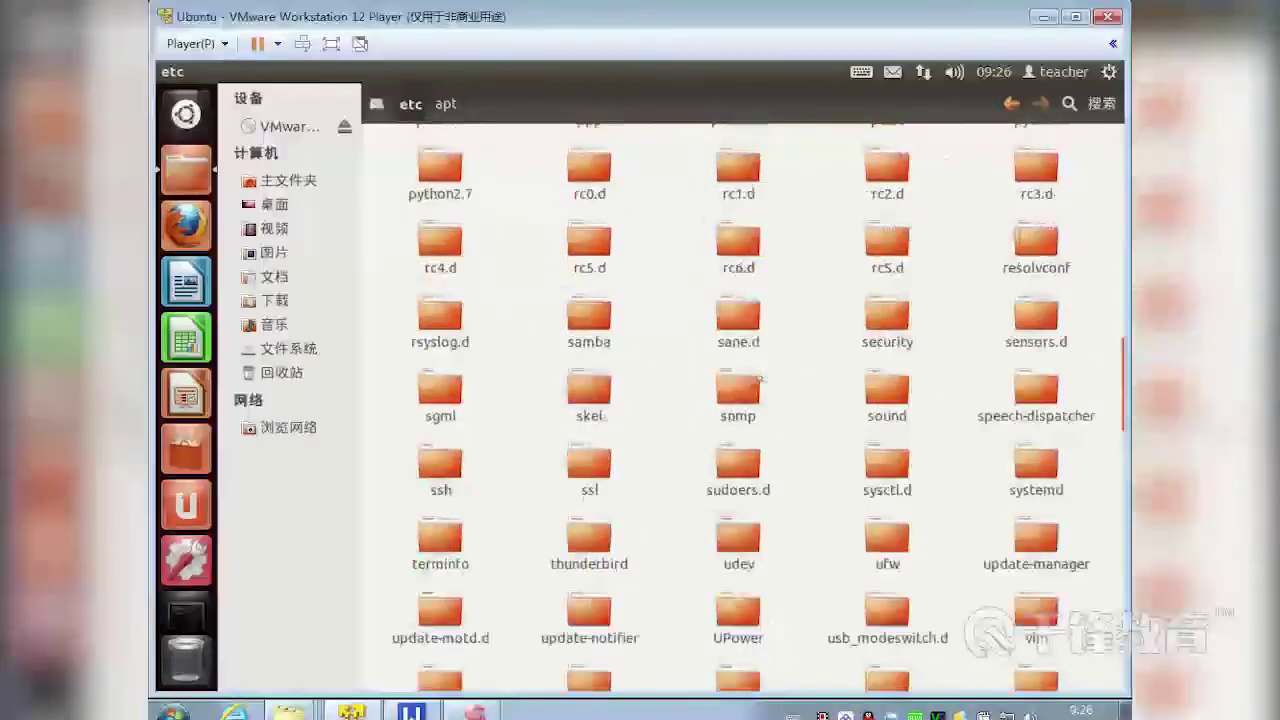
scroll(800, 381, "up", 10)
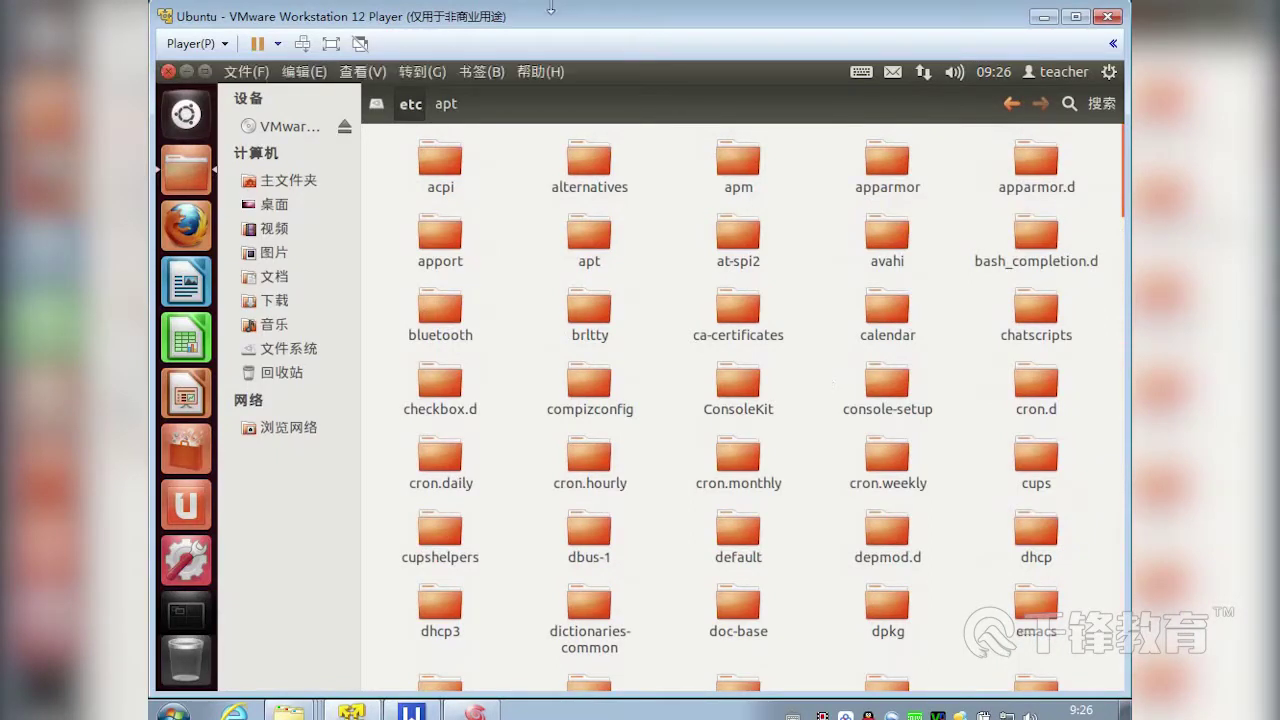
key("alt+Up")
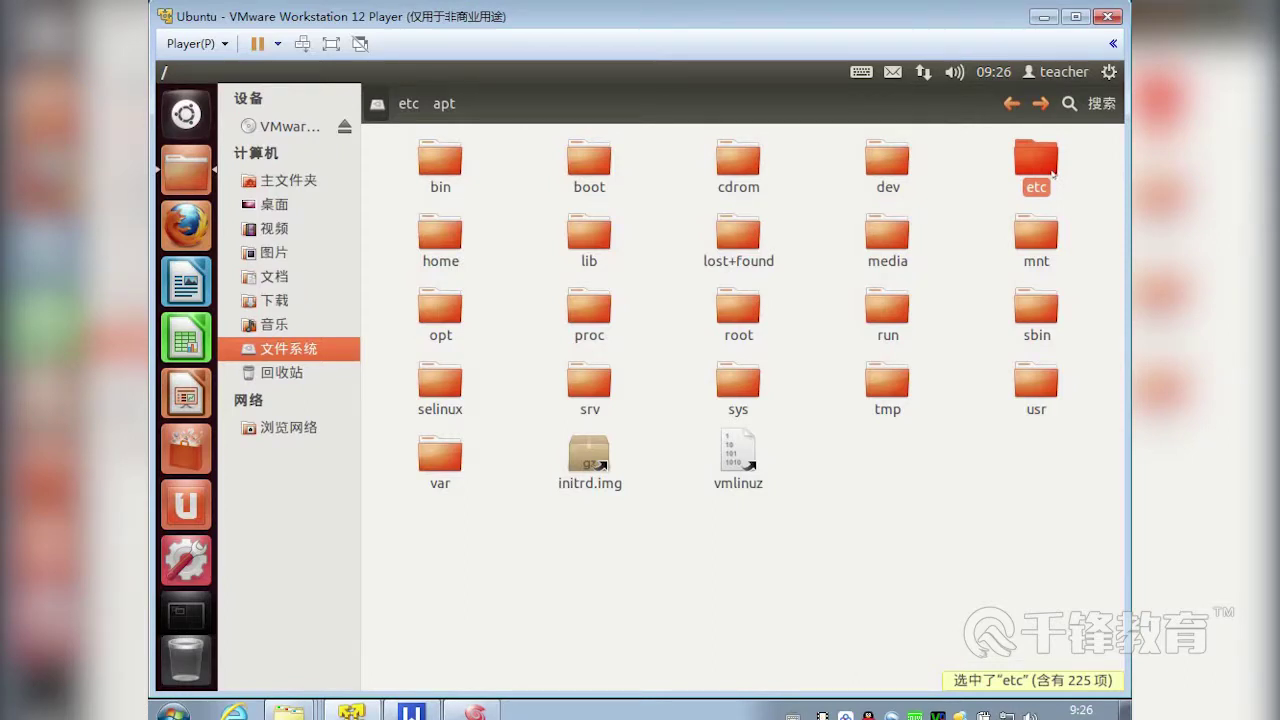
- Open the home directory from the root and examine the teacher user folder in it
left_click(472, 250)
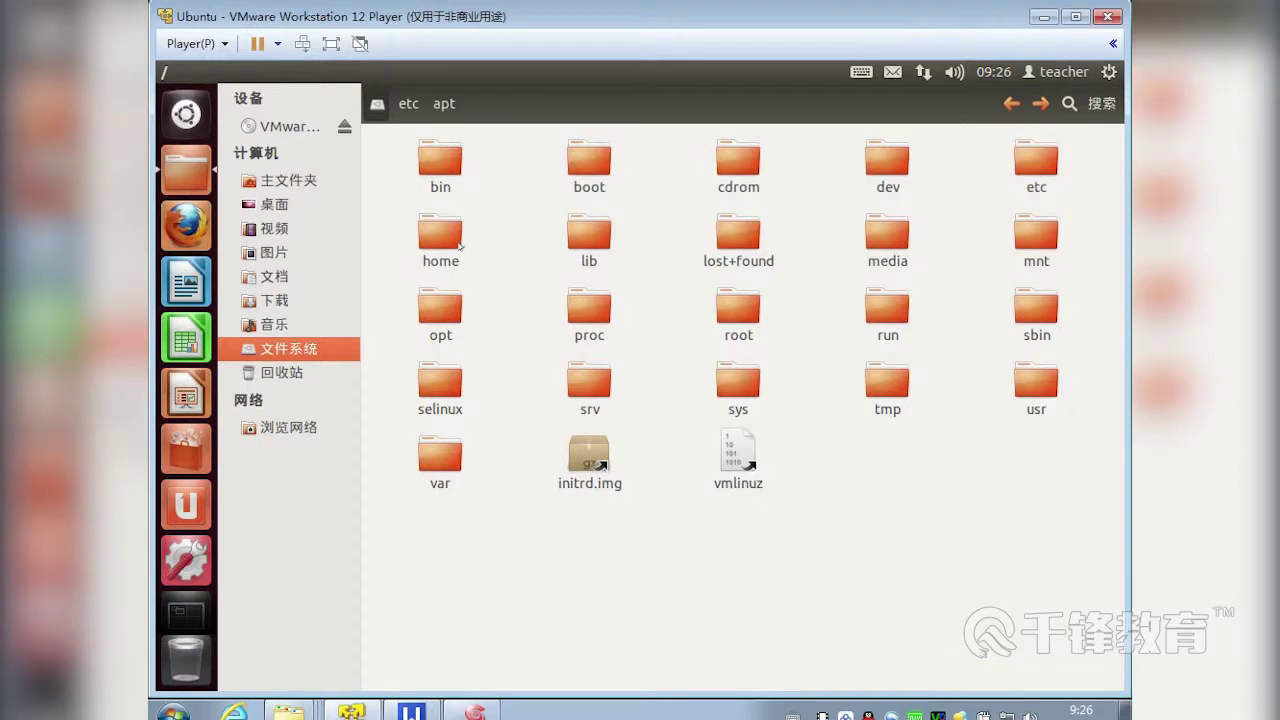
left_click(452, 245)
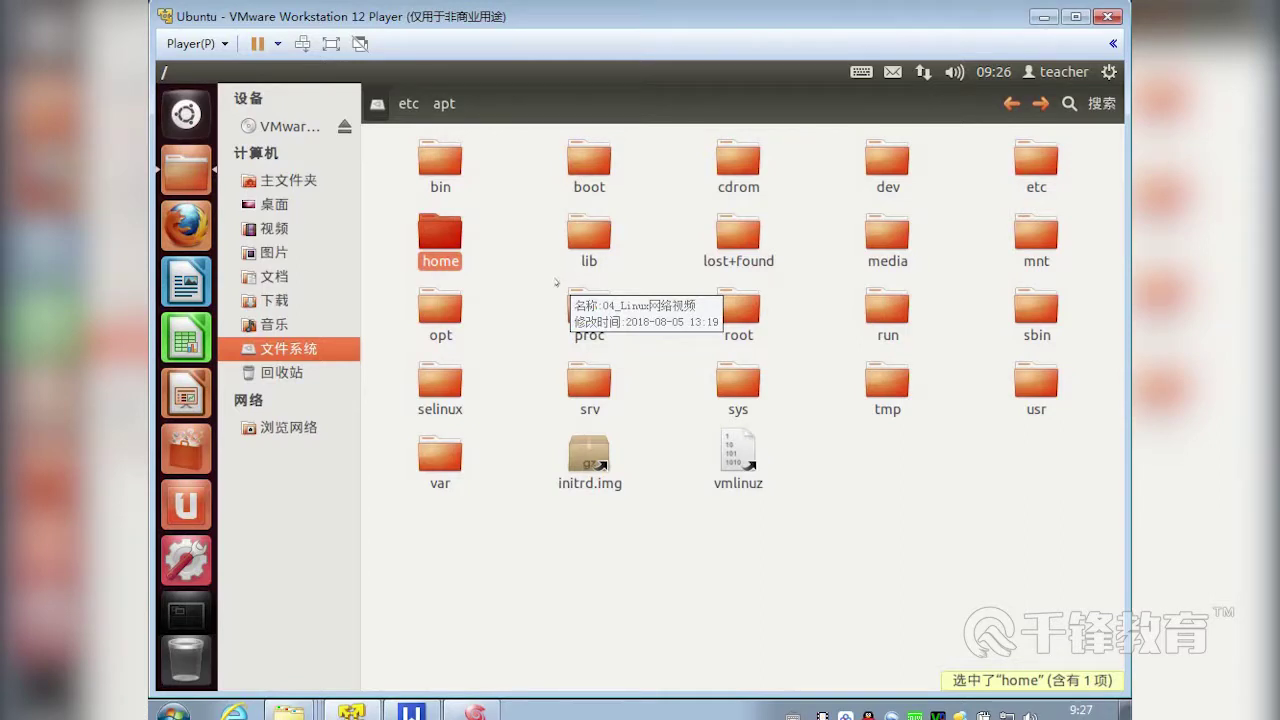
double_click(447, 230)
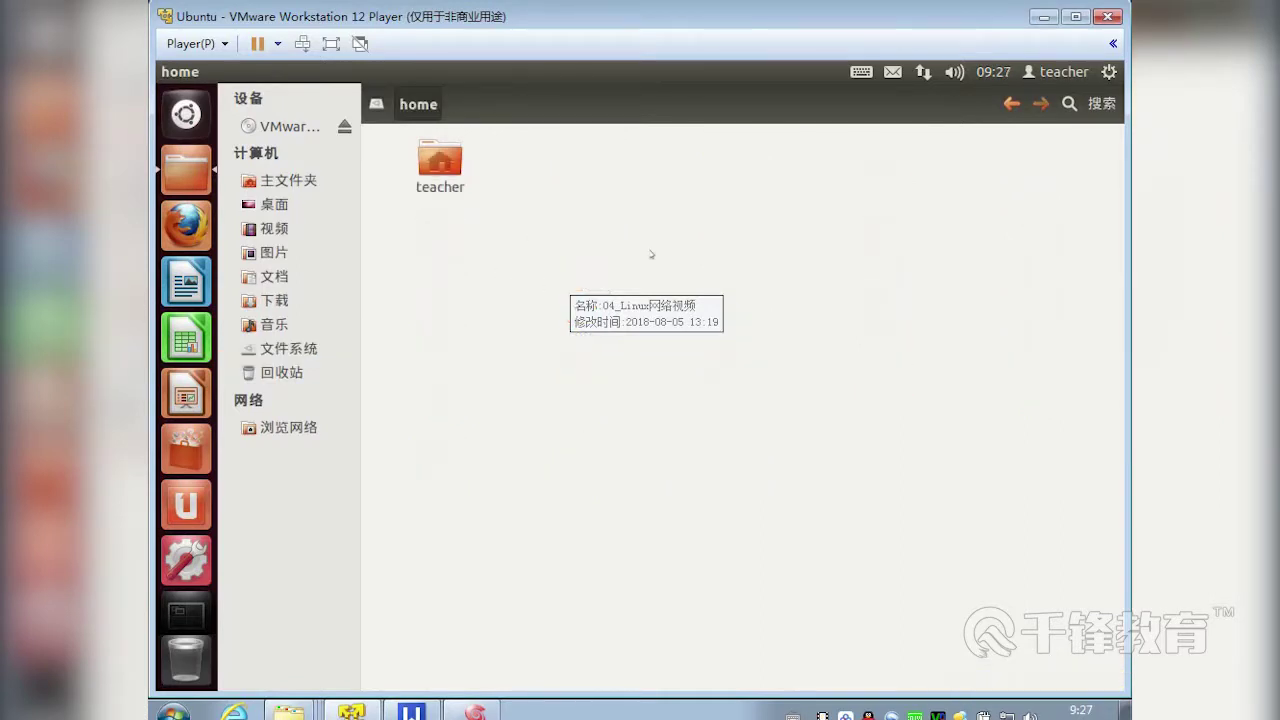
left_click_drag(745, 294, 381, 170)
left_click(548, 251)
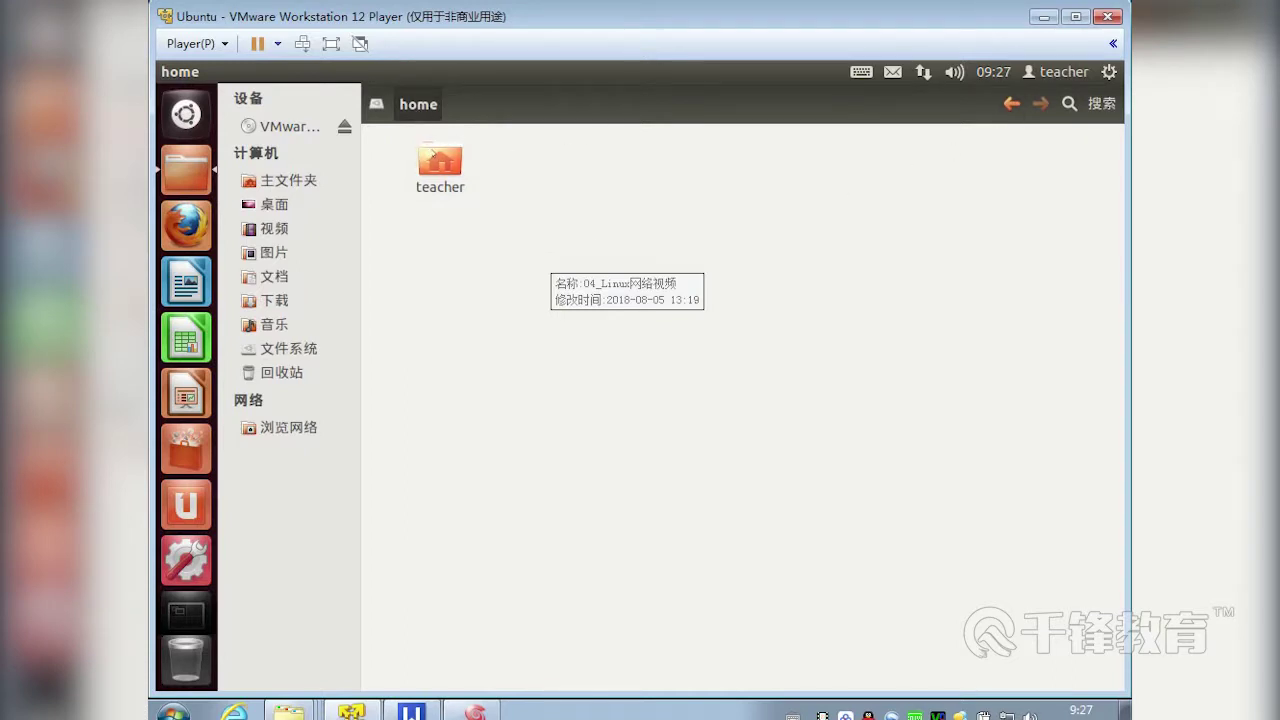
left_click(440, 162)
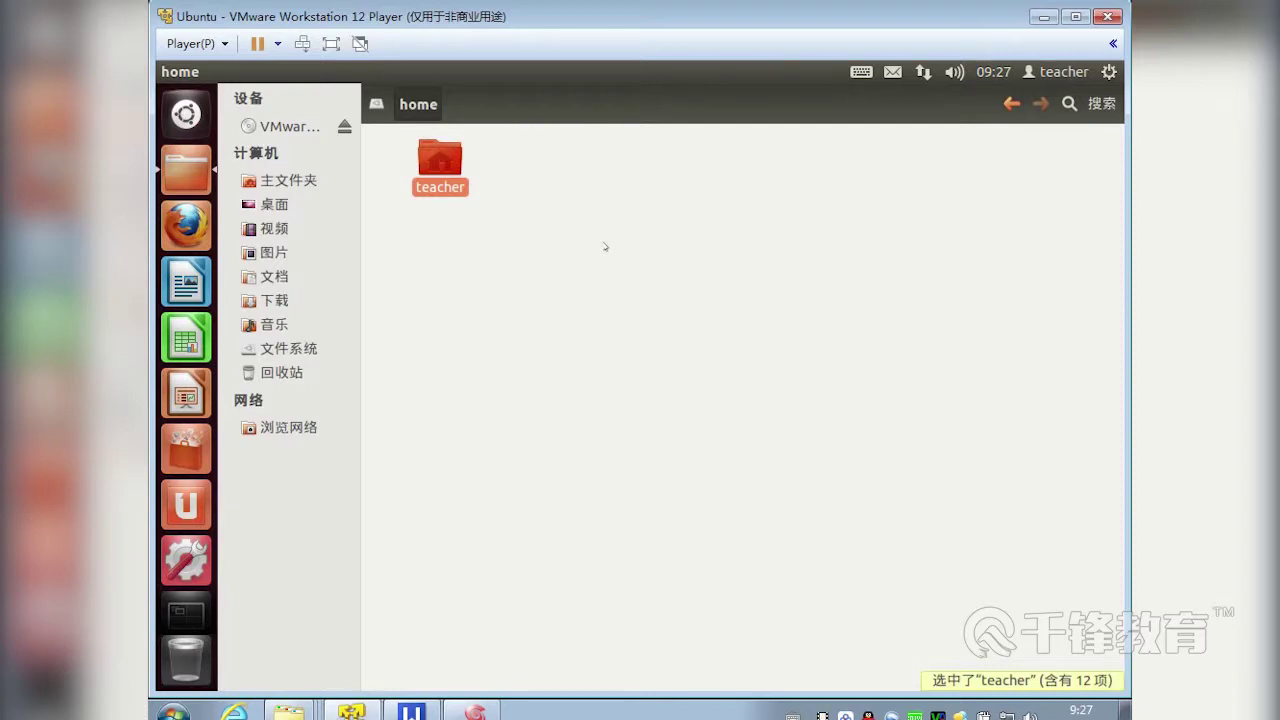
left_click(466, 218)
left_click(443, 172)
left_click(514, 266)
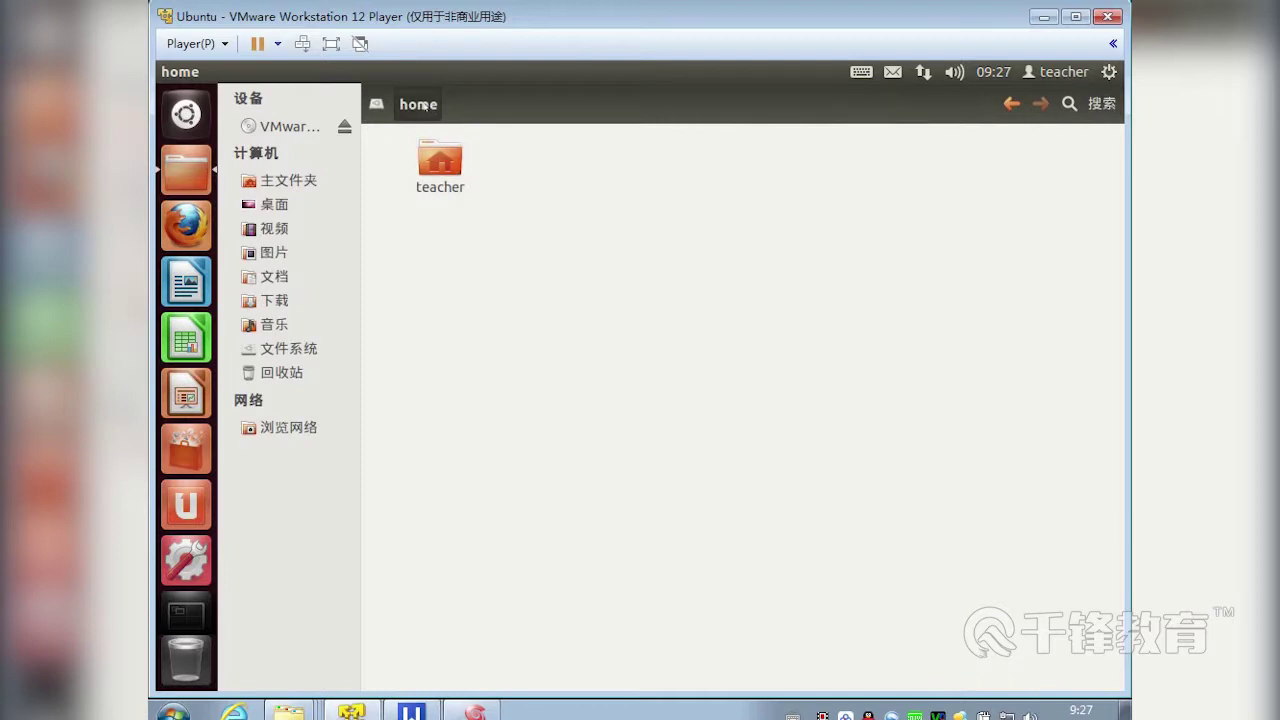
- Create a folder with the default name inside the teacher folder of home, and delete that folder again
double_click(435, 160)
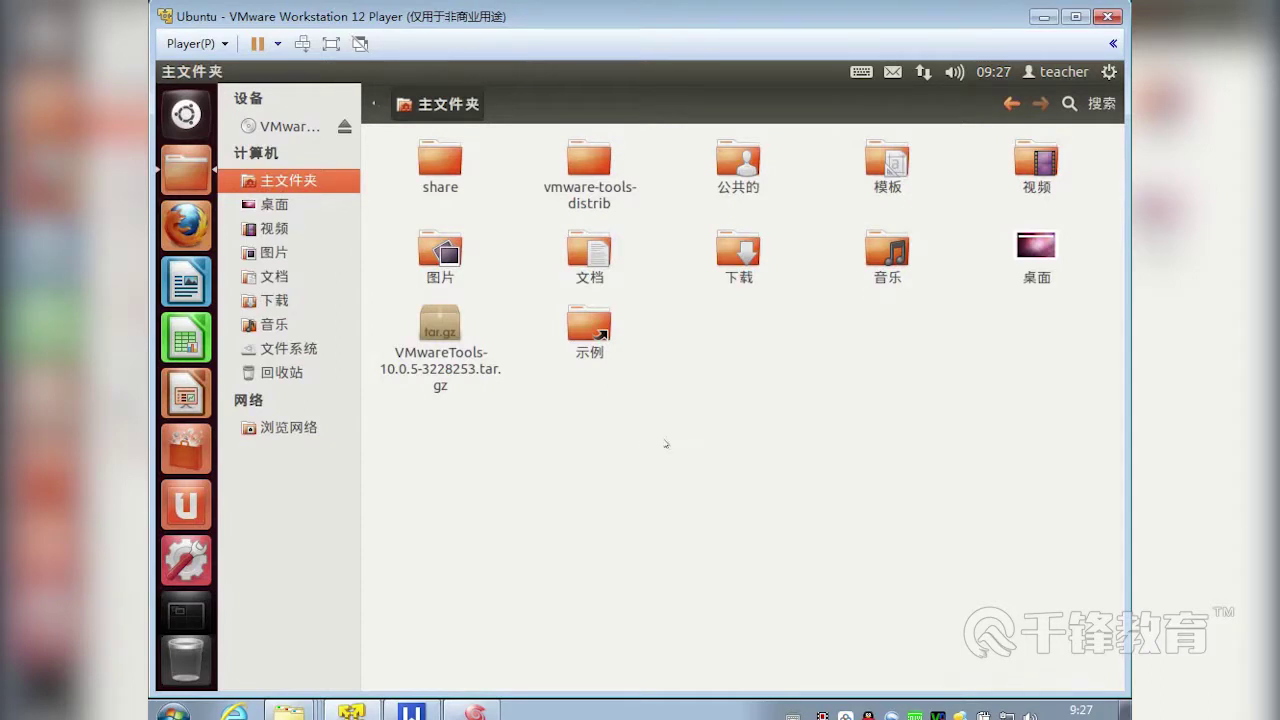
right_click(676, 333)
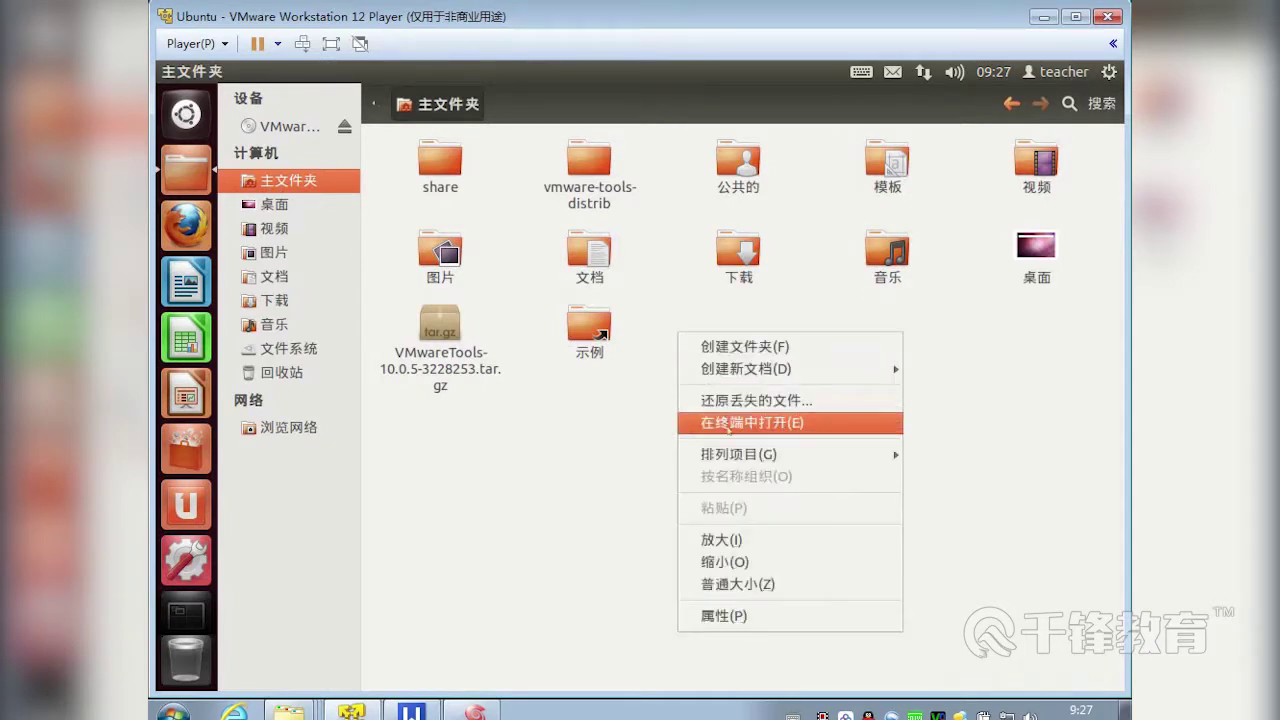
left_click(730, 346)
key("Return")
left_click(711, 428)
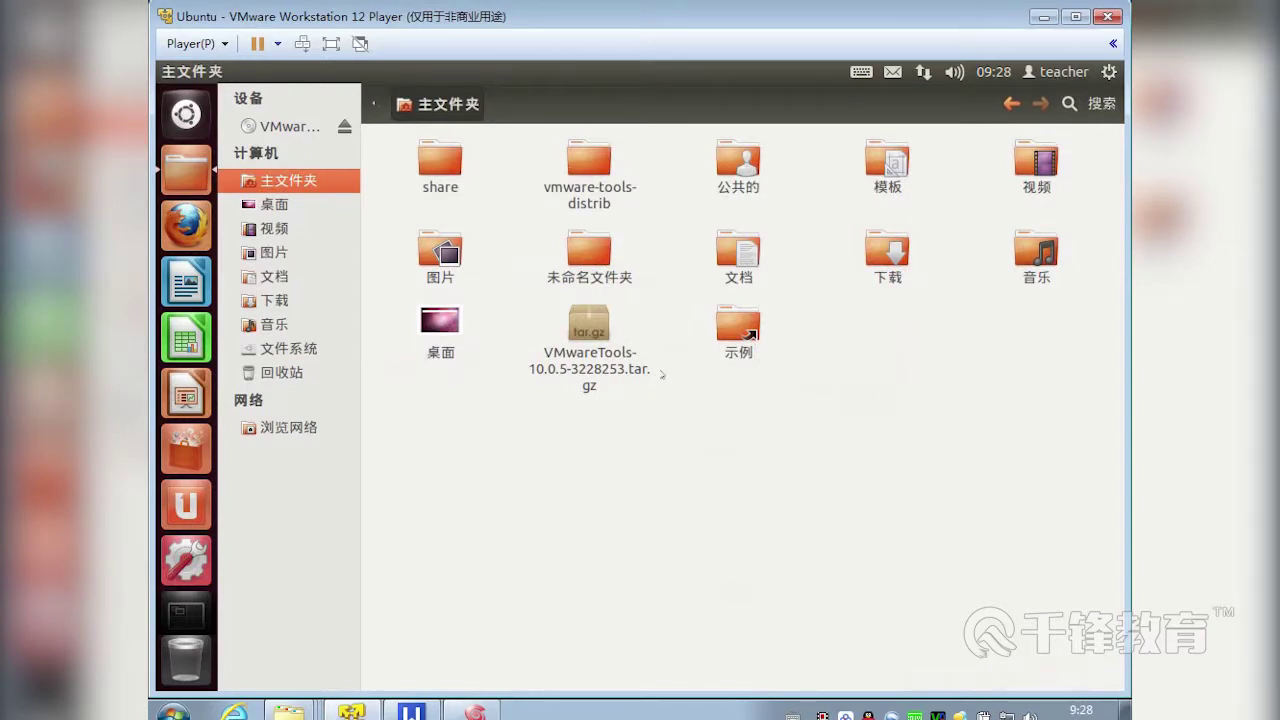
left_click(589, 248)
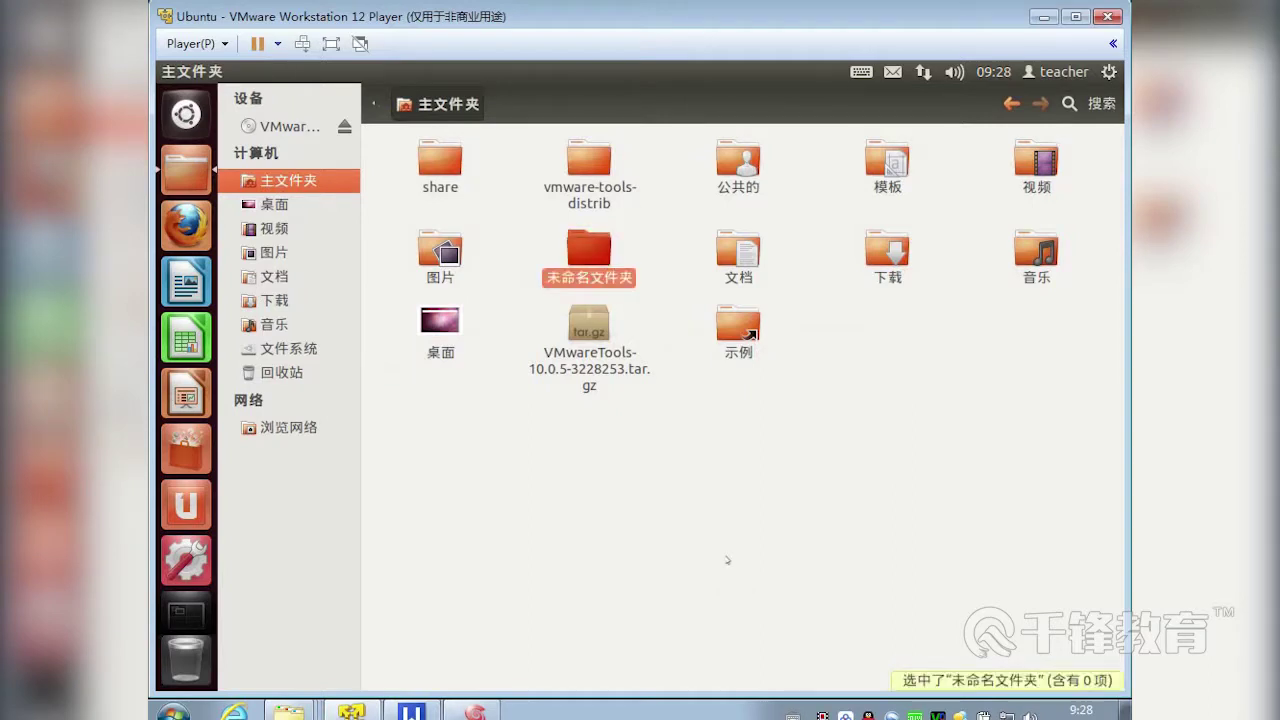
key("Delete")
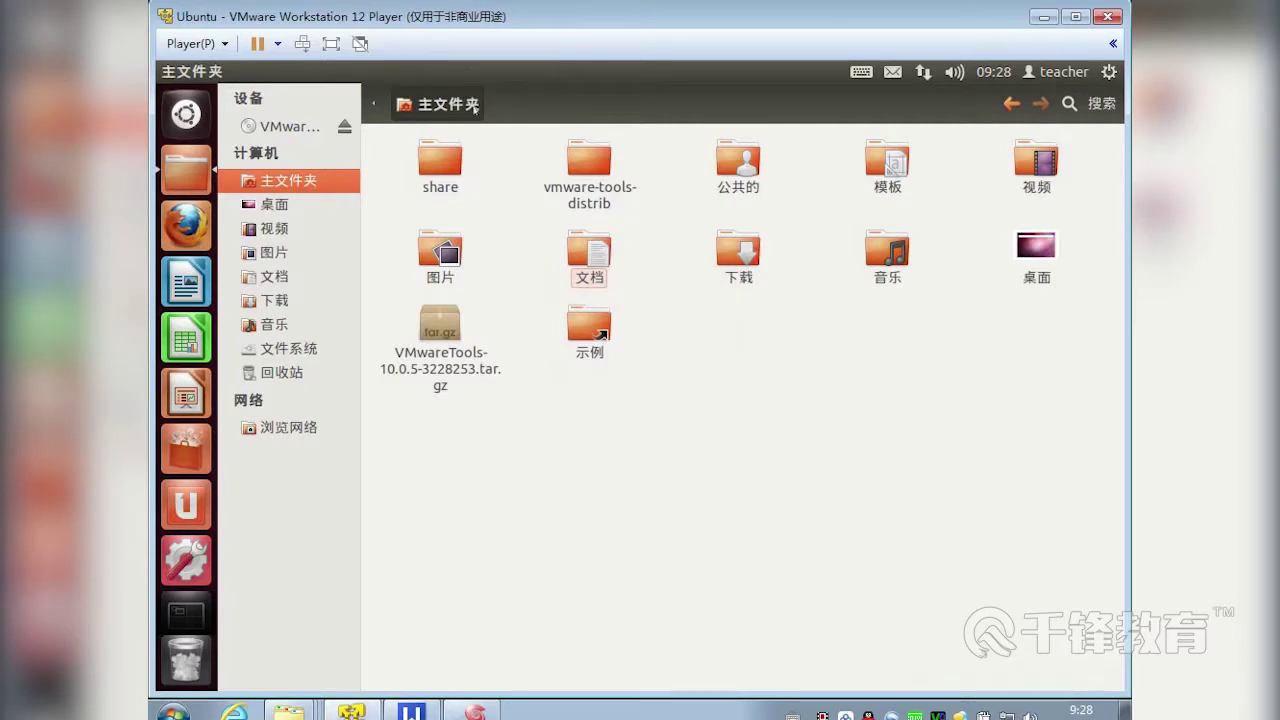
- Go back to the home directory and compare it with the contents of the teacher user's main folder
left_click(374, 103)
left_click(417, 104)
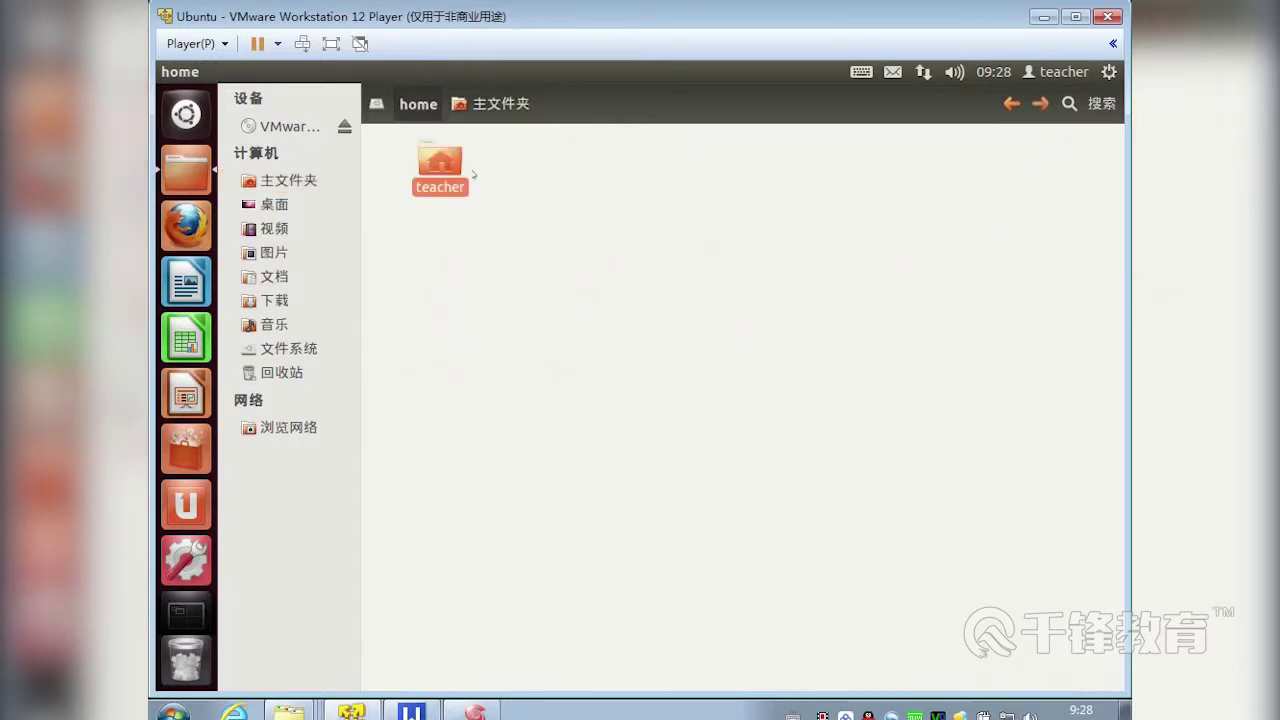
left_click(458, 188)
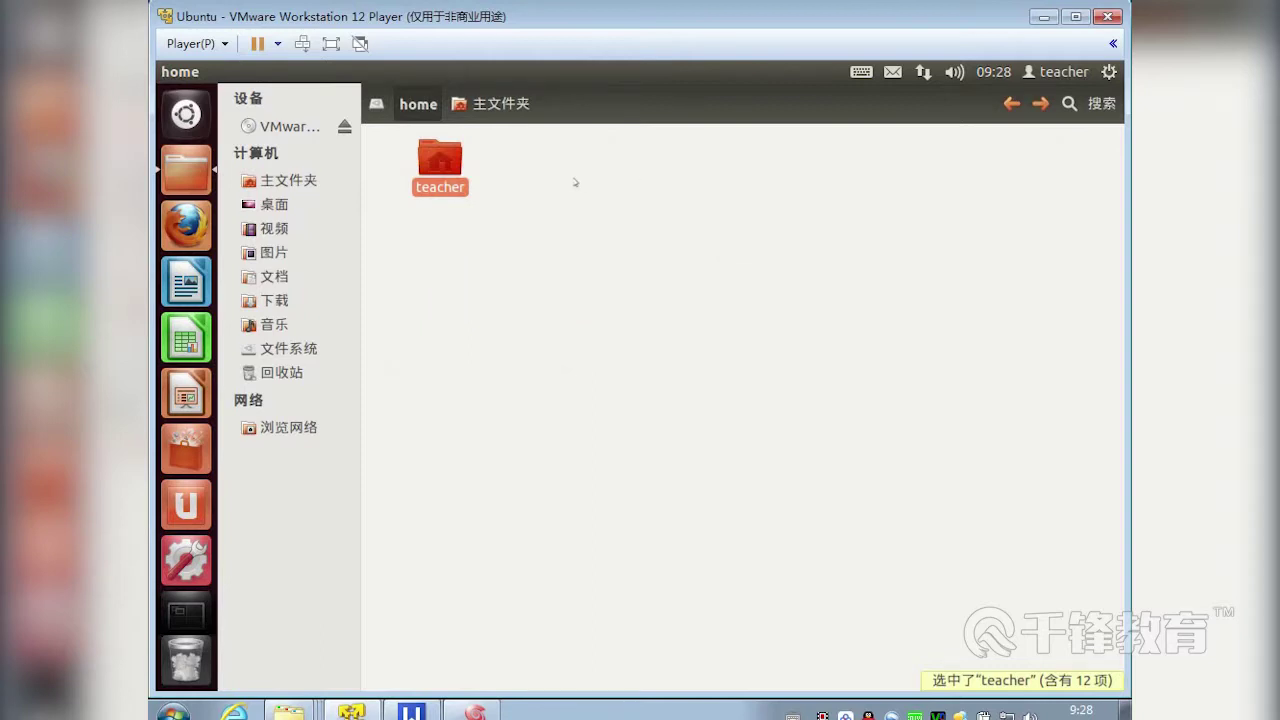
double_click(440, 162)
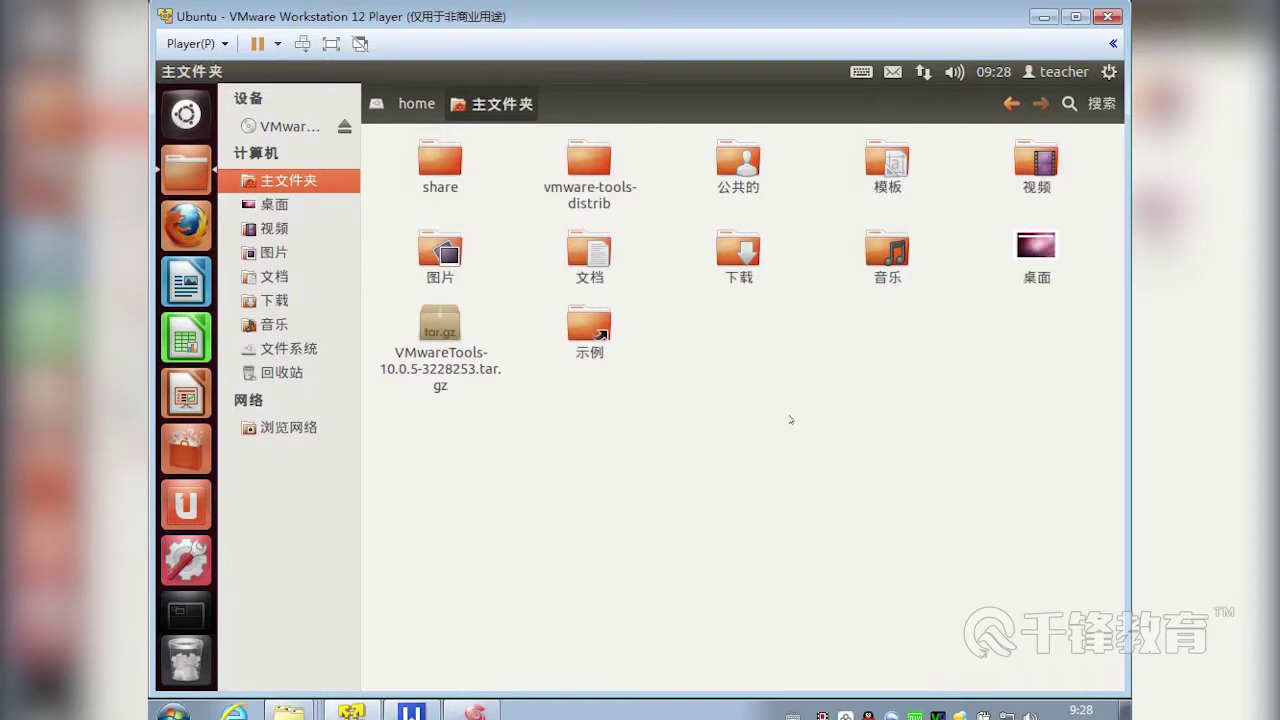
left_click(410, 104)
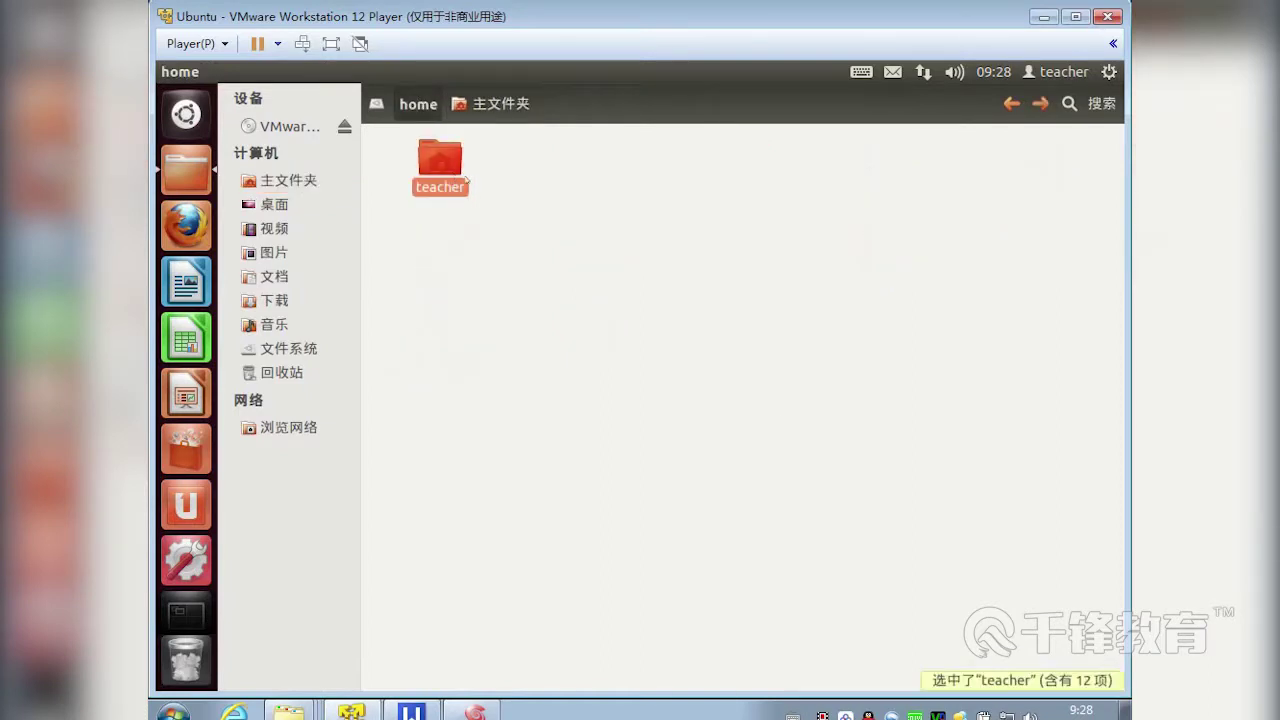
left_click(490, 110)
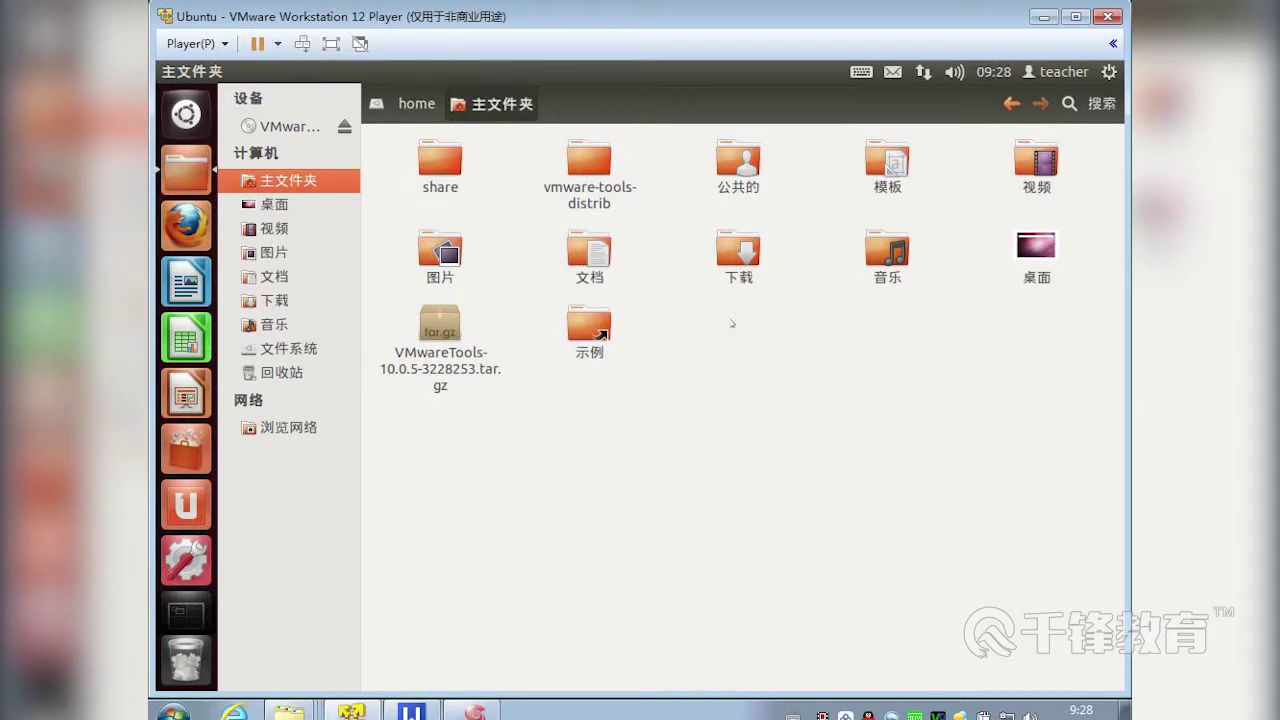
left_click(417, 103)
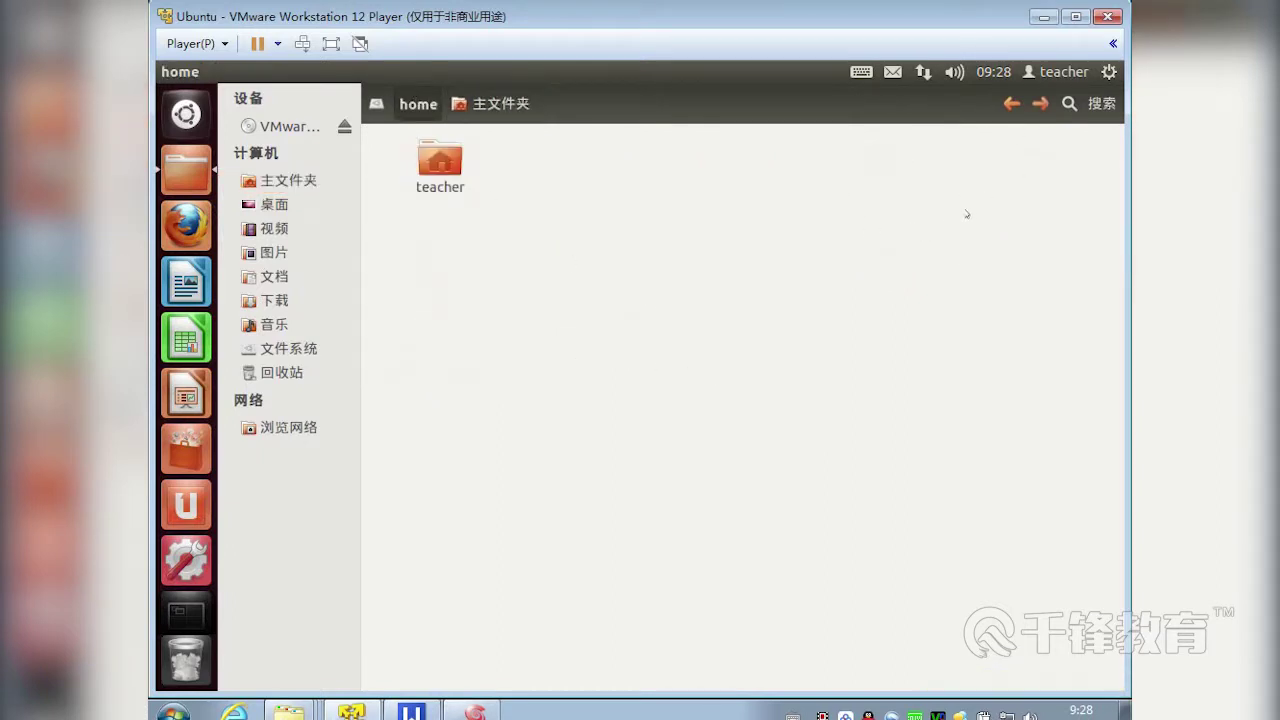
left_click_drag(504, 146, 570, 198)
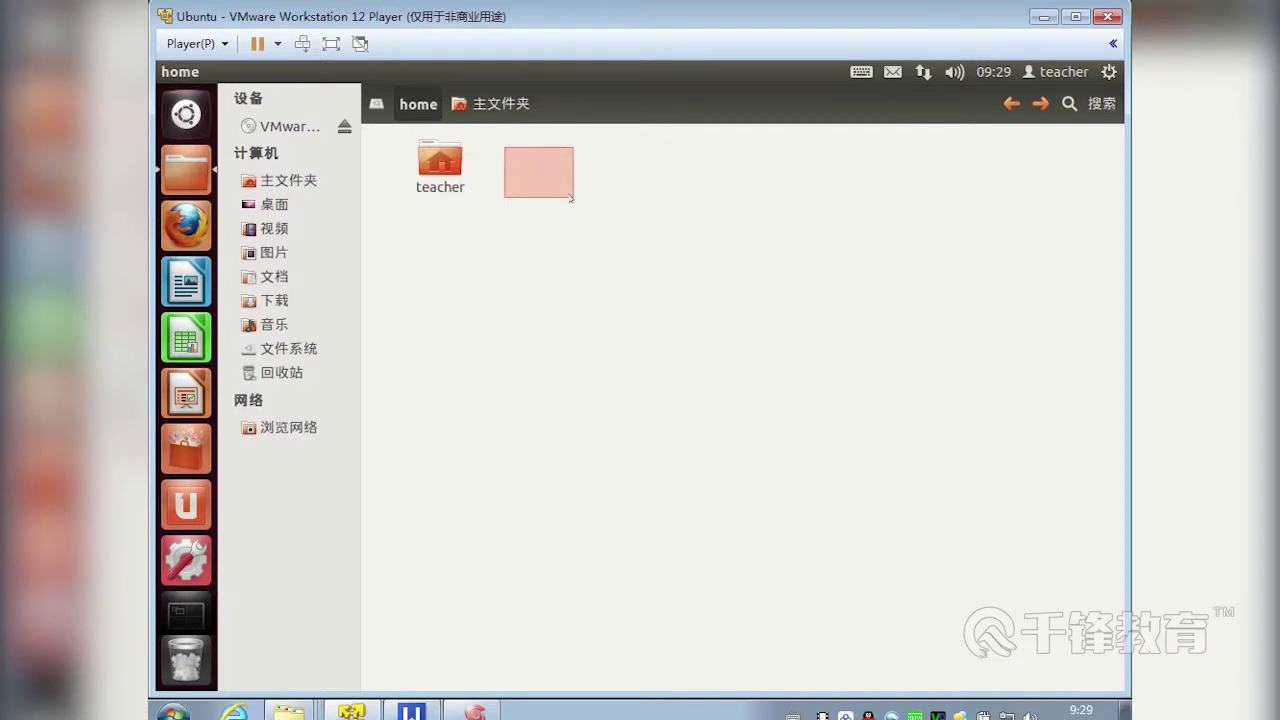
left_click_drag(571, 198, 569, 199)
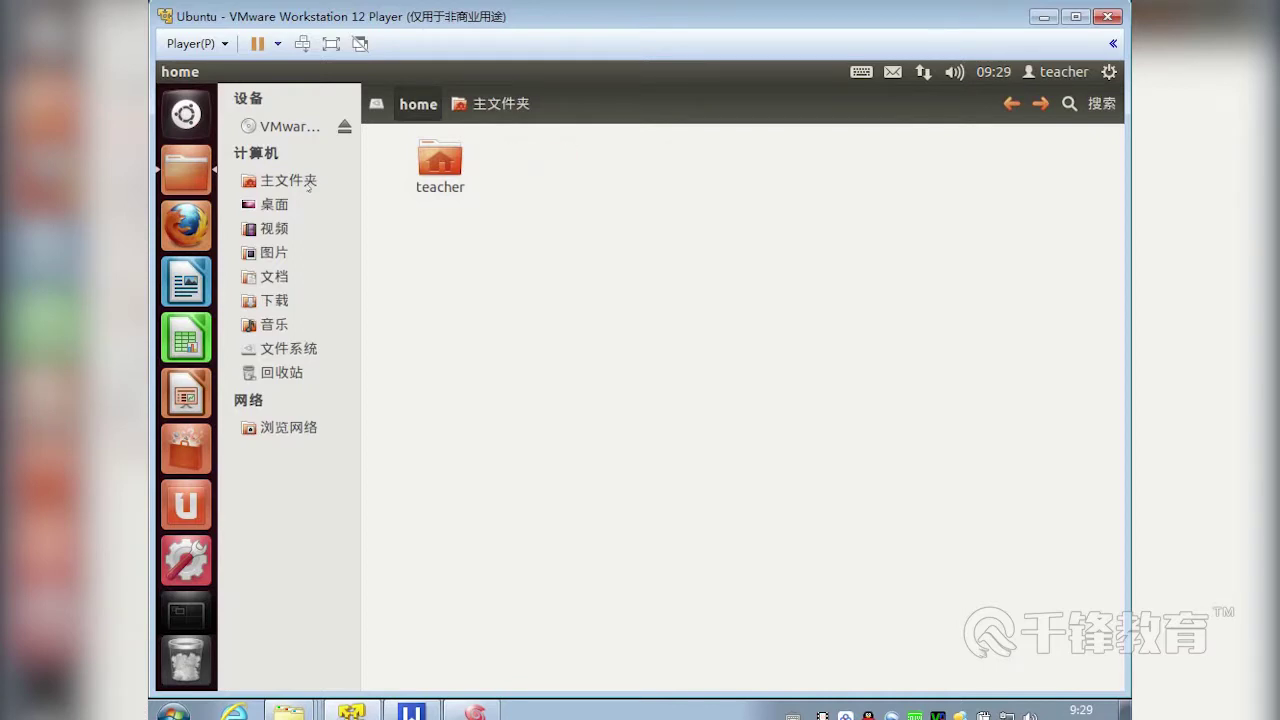
- Return to the file system root and open its lib directory
left_click(285, 348)
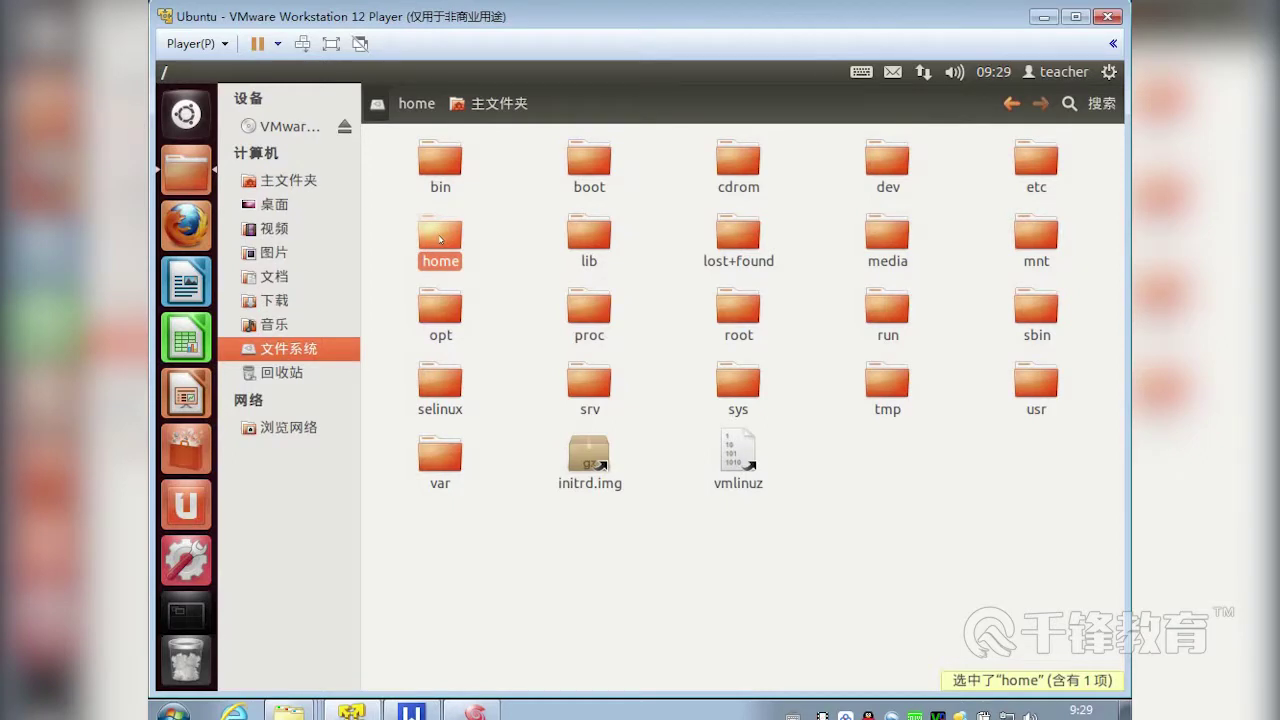
left_click(589, 235)
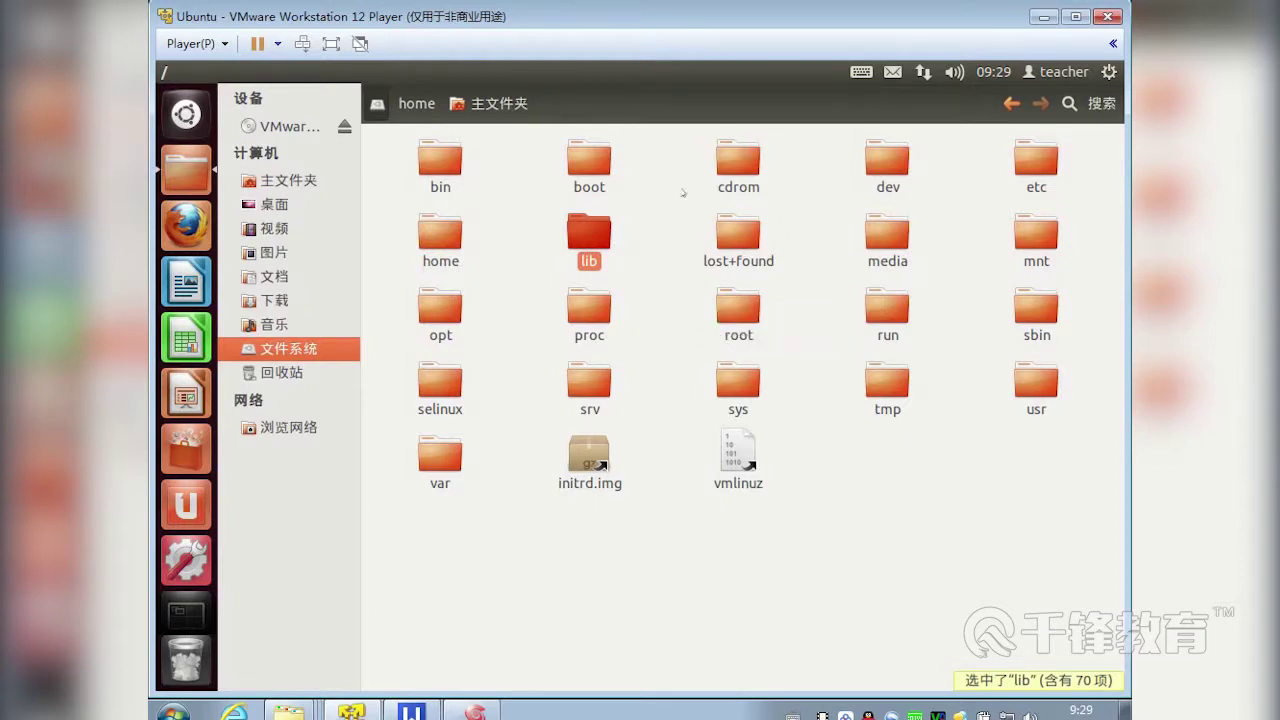
double_click(553, 256)
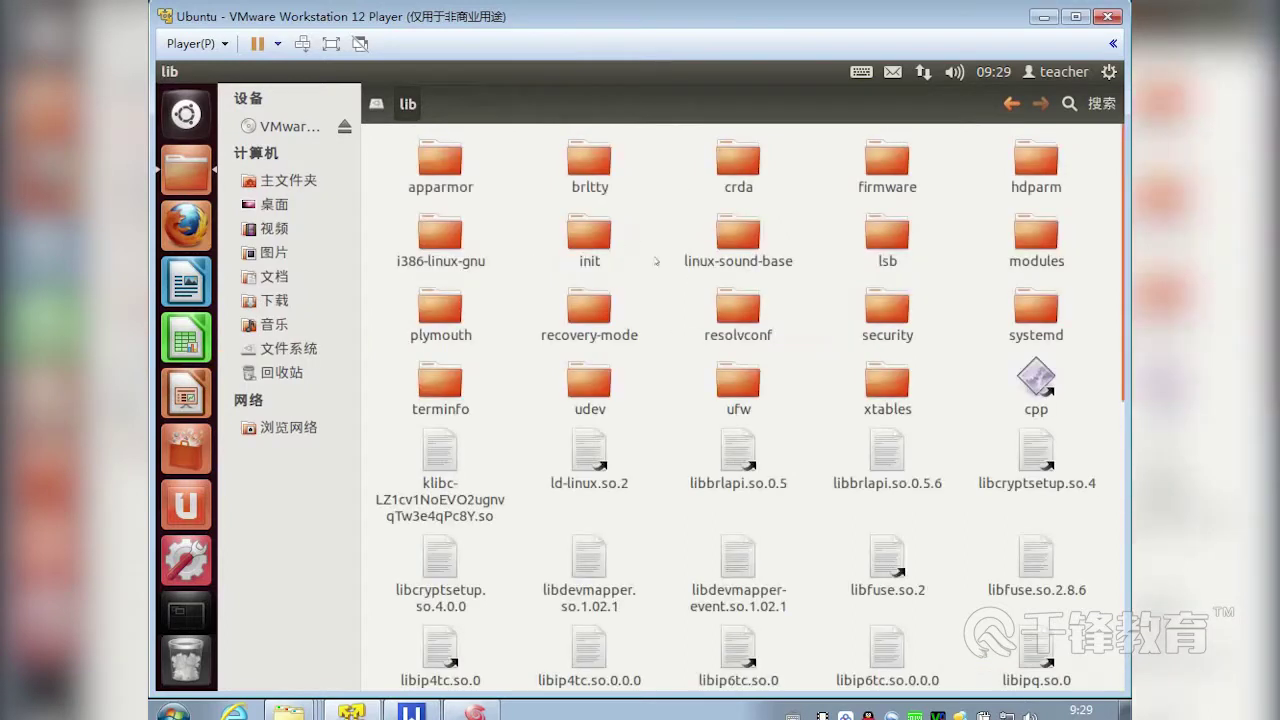
- Look through the shared library files in lib, such as libnewt.so.0.52, and return to the root directory
scroll(674, 324, "down", 3)
left_click(743, 362)
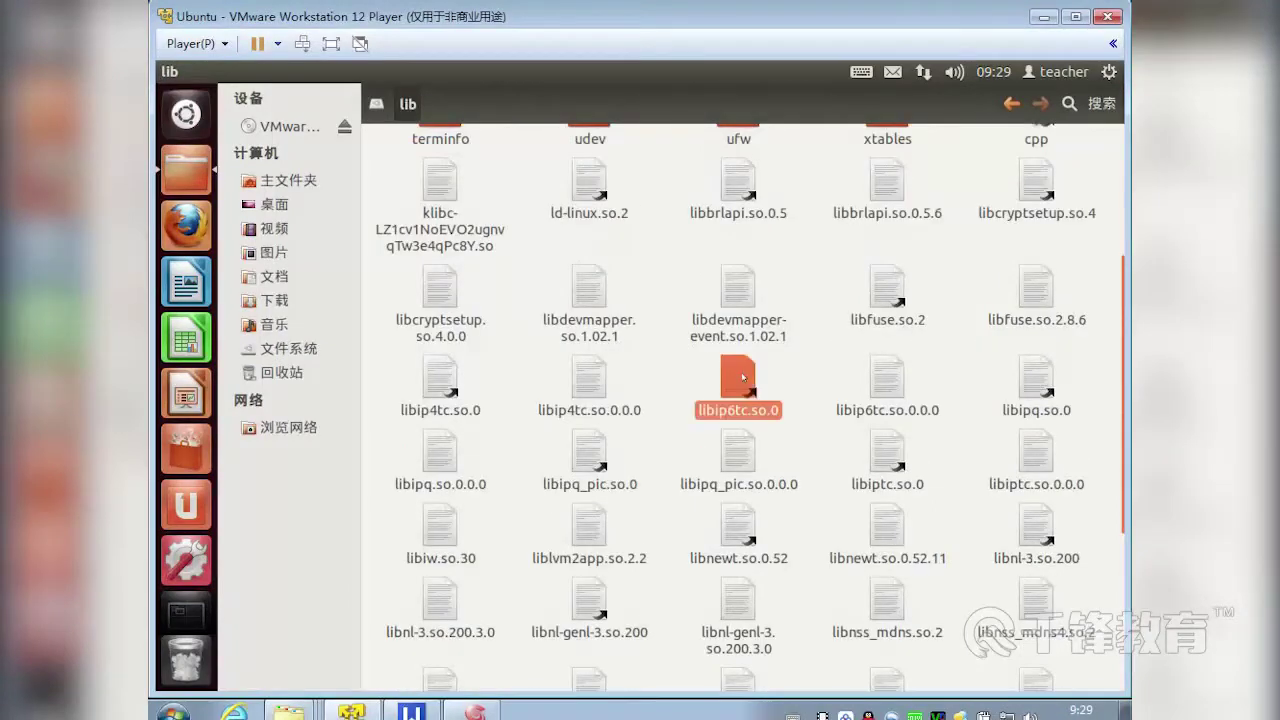
scroll(743, 362, "down", 1)
left_click(738, 385)
left_click(740, 482)
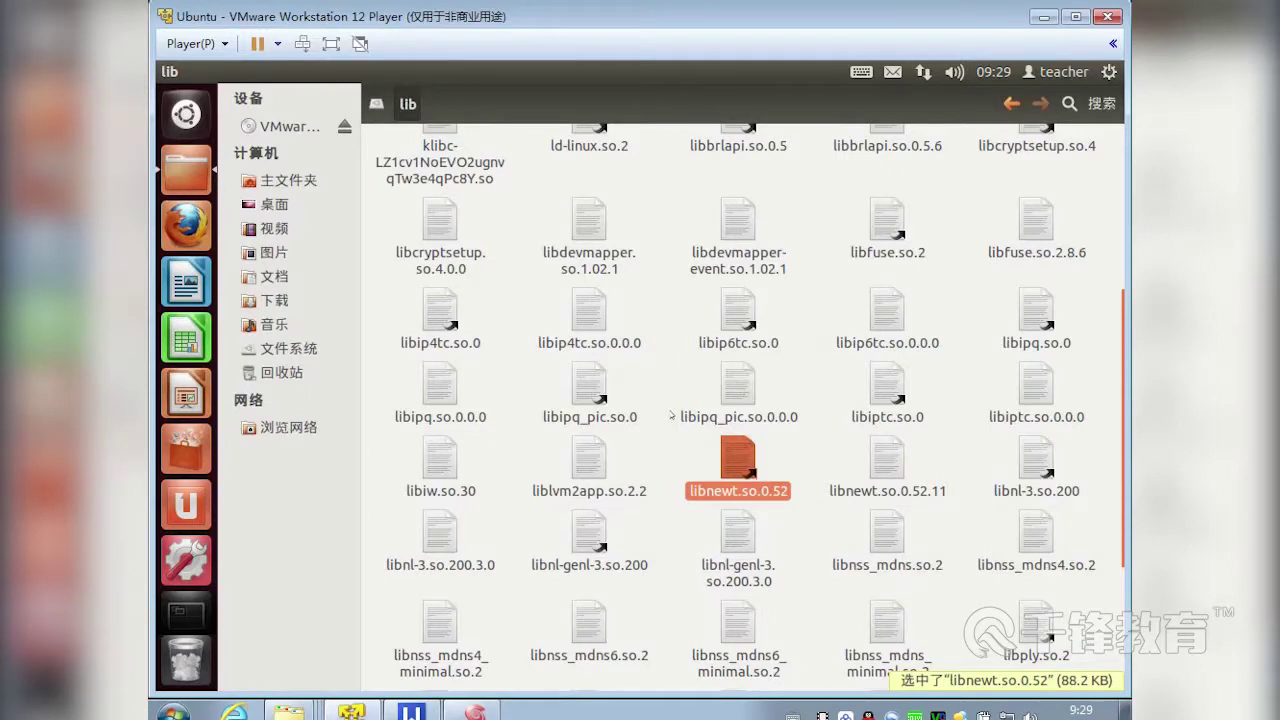
scroll(671, 414, "down", 1)
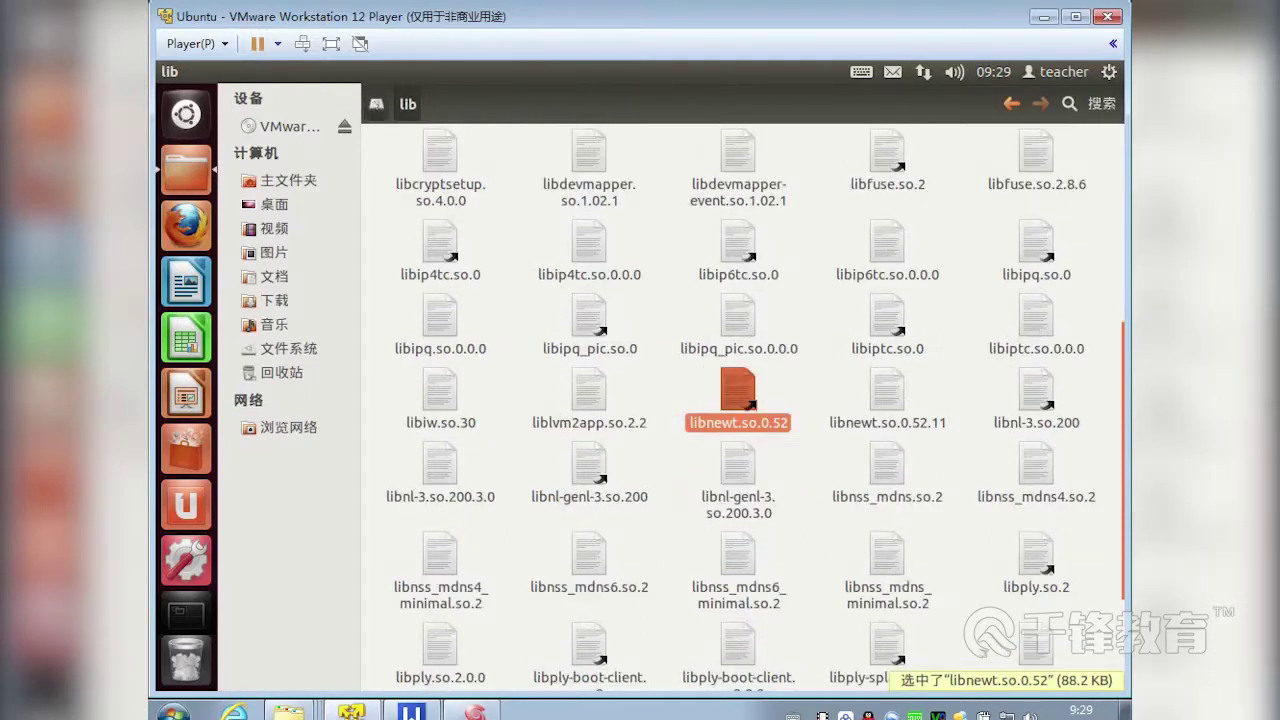
left_click(376, 103)
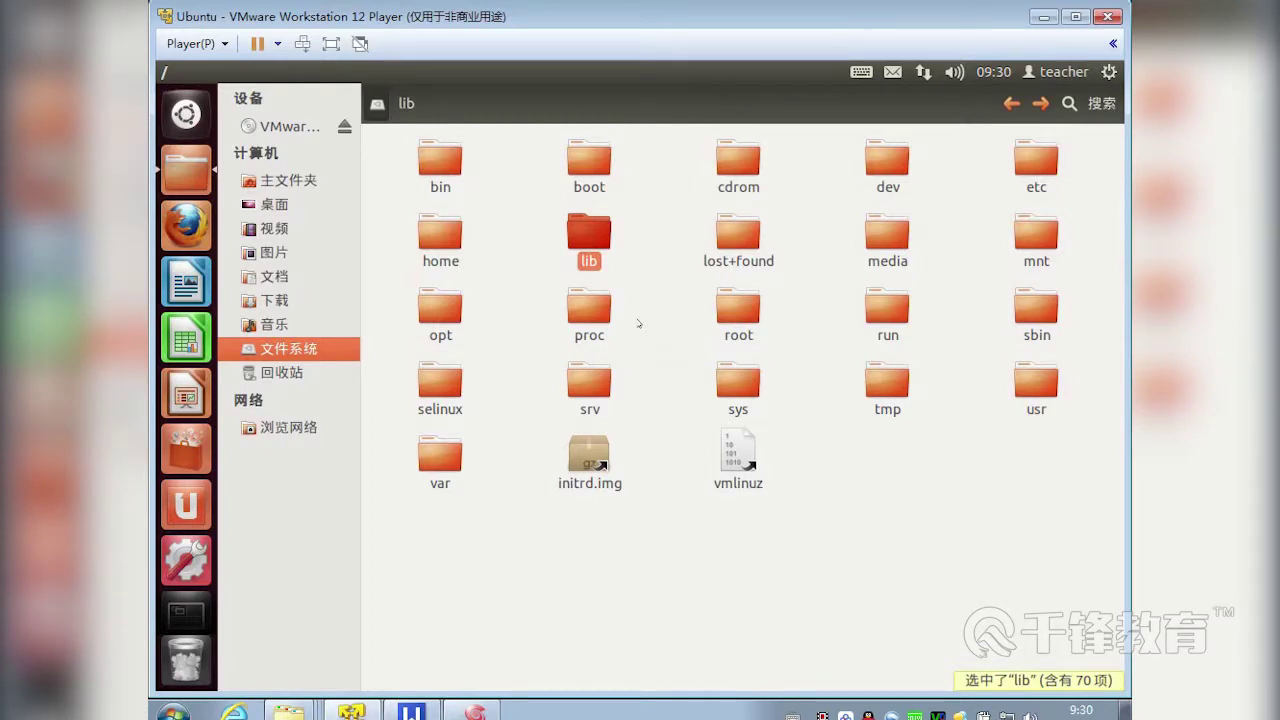
- Try to open the lost+found directory, and return to the root directory
double_click(760, 237)
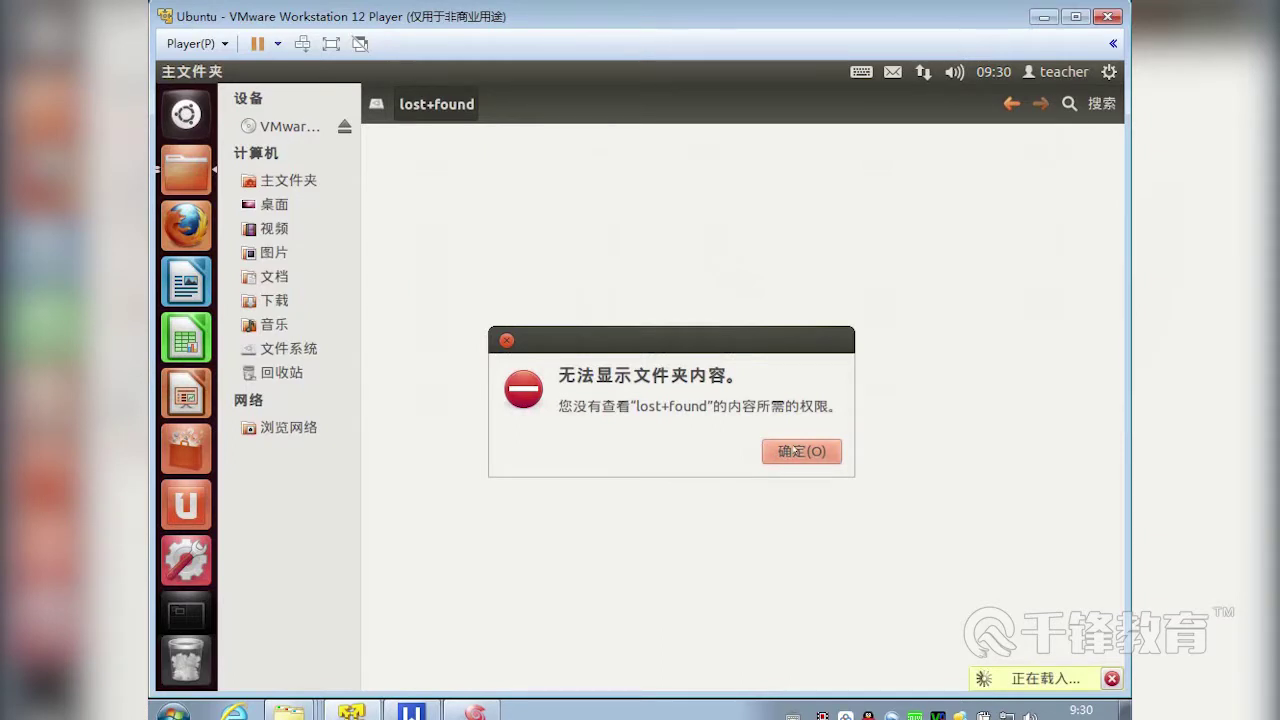
left_click(789, 450)
left_click(377, 106)
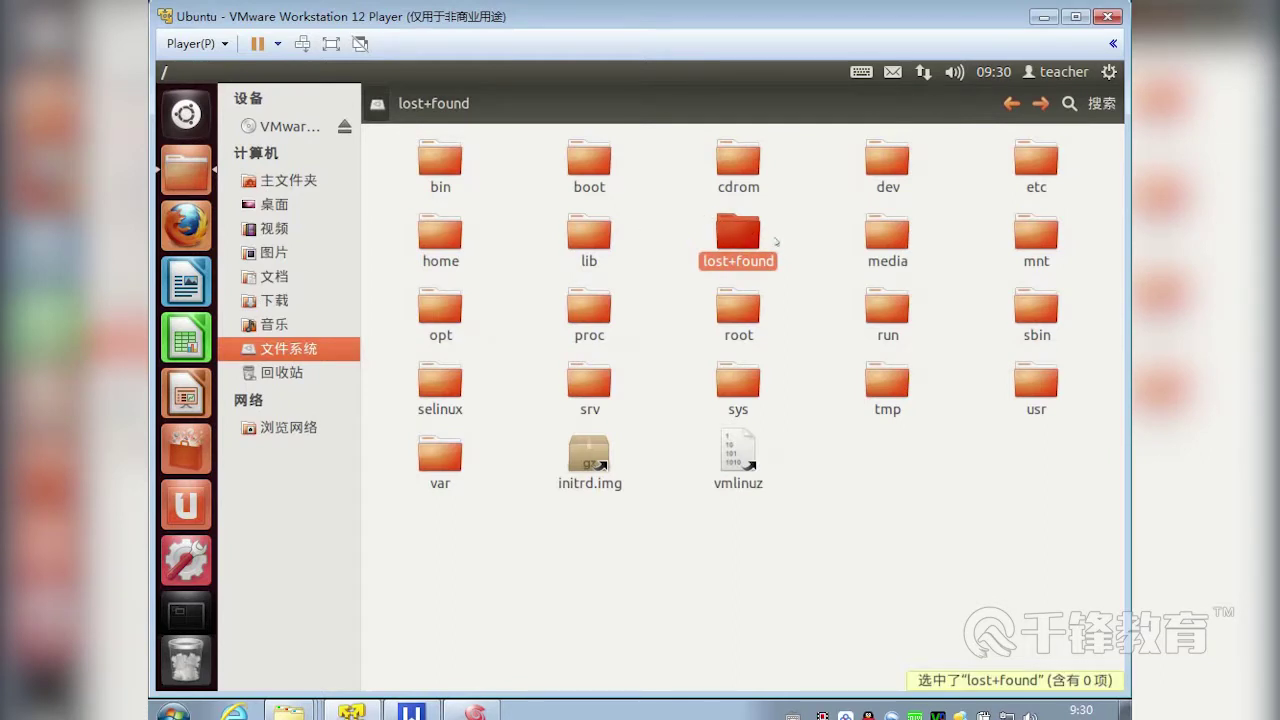
- Select the media directory and the mnt directory in turn to point them out
left_click(888, 240)
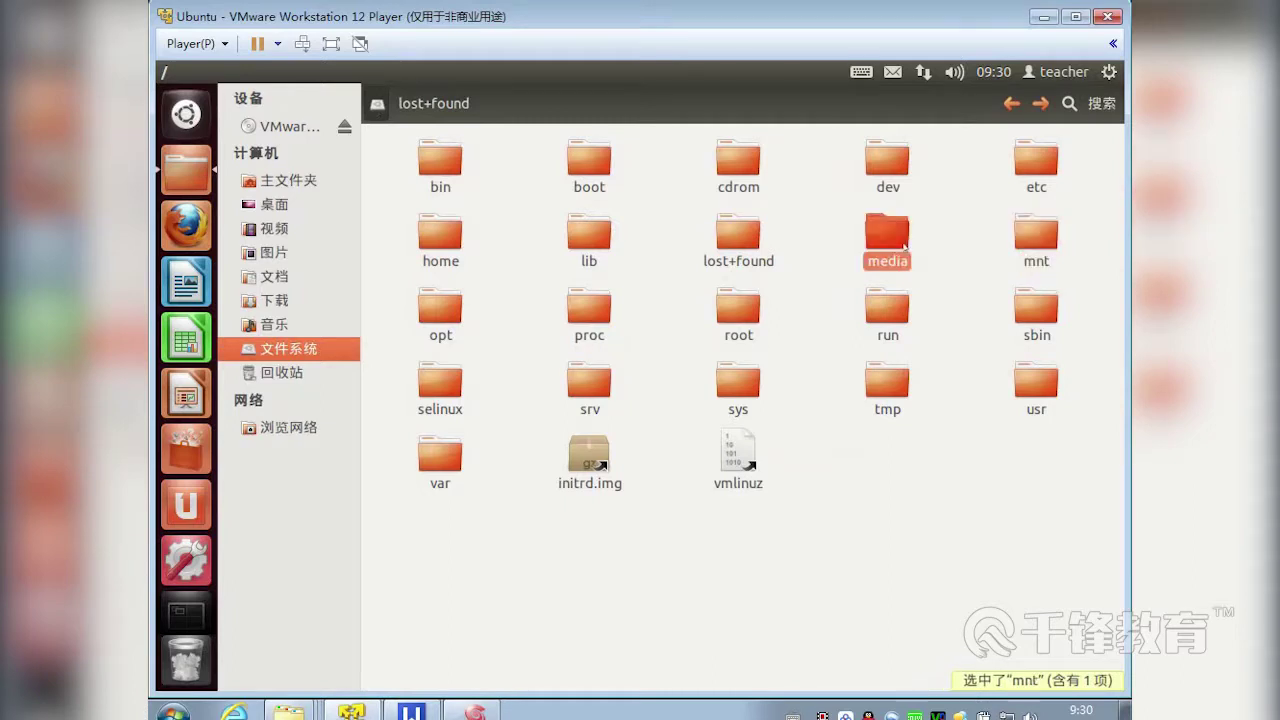
left_click(1050, 238)
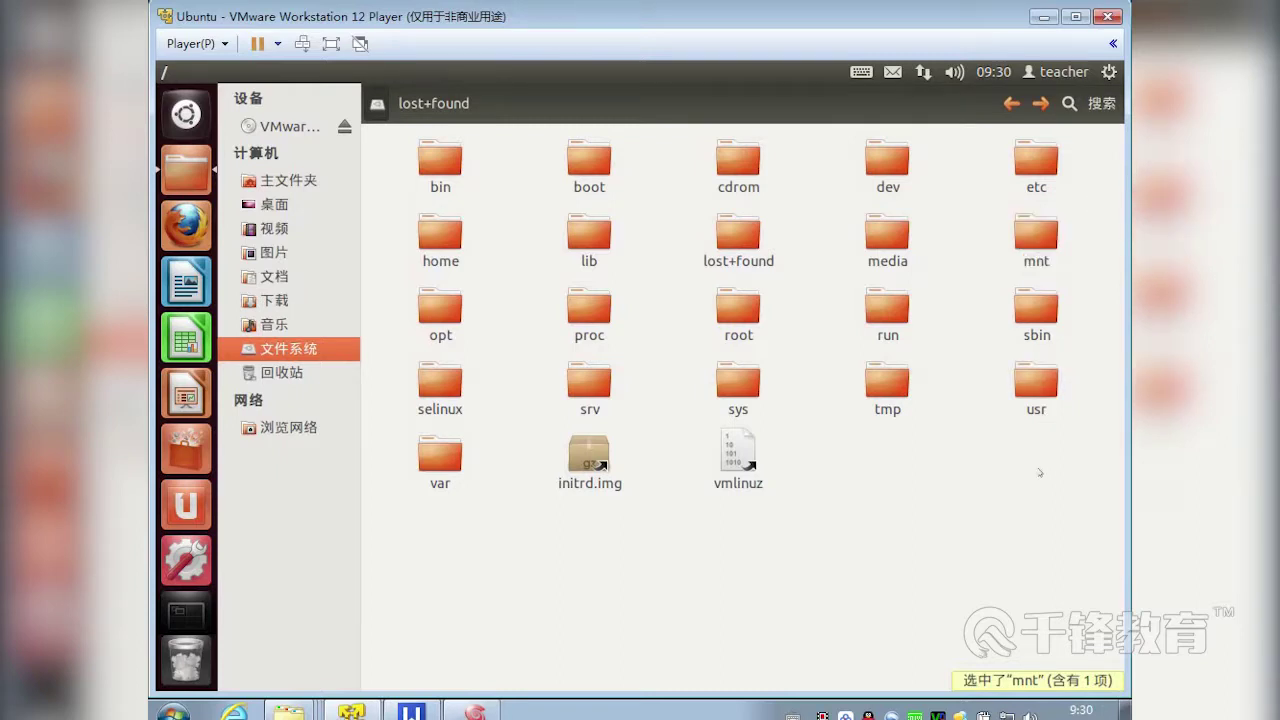
- Clear the file selection in the root directory and close the online notification pop-up
left_click_drag(1104, 600, 575, 385)
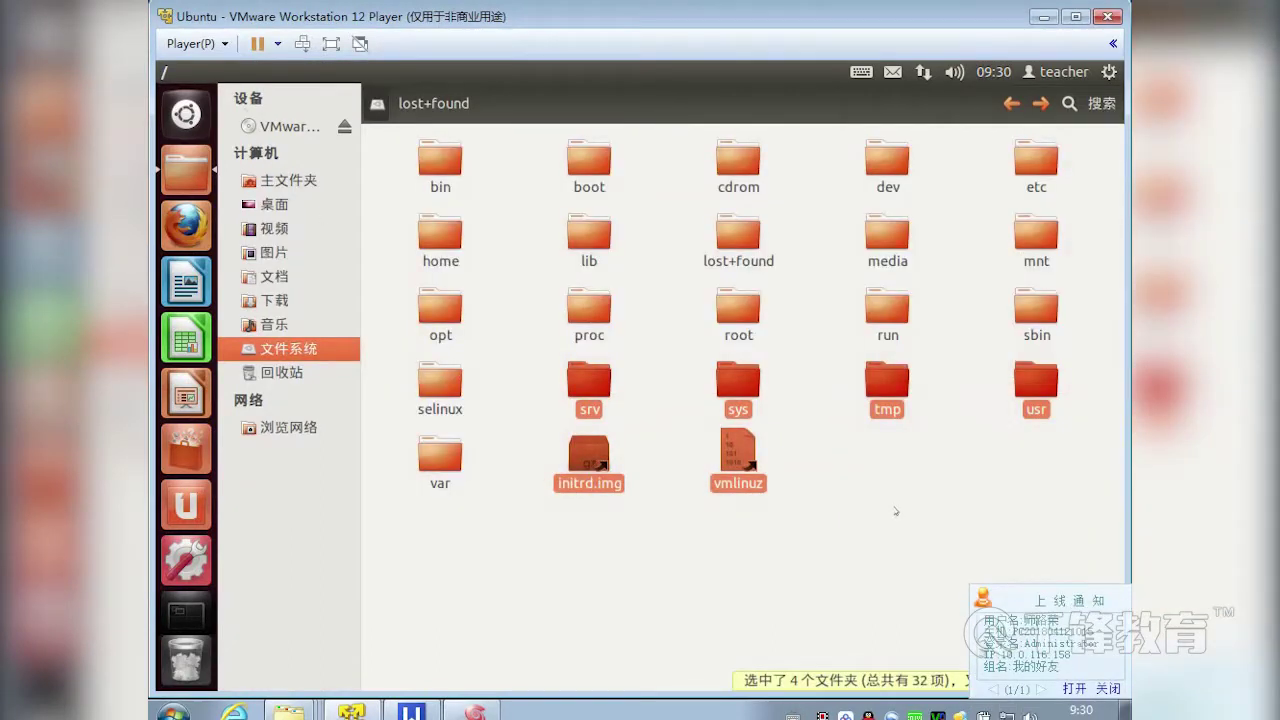
left_click(896, 511)
left_click_drag(1078, 584, 1117, 648)
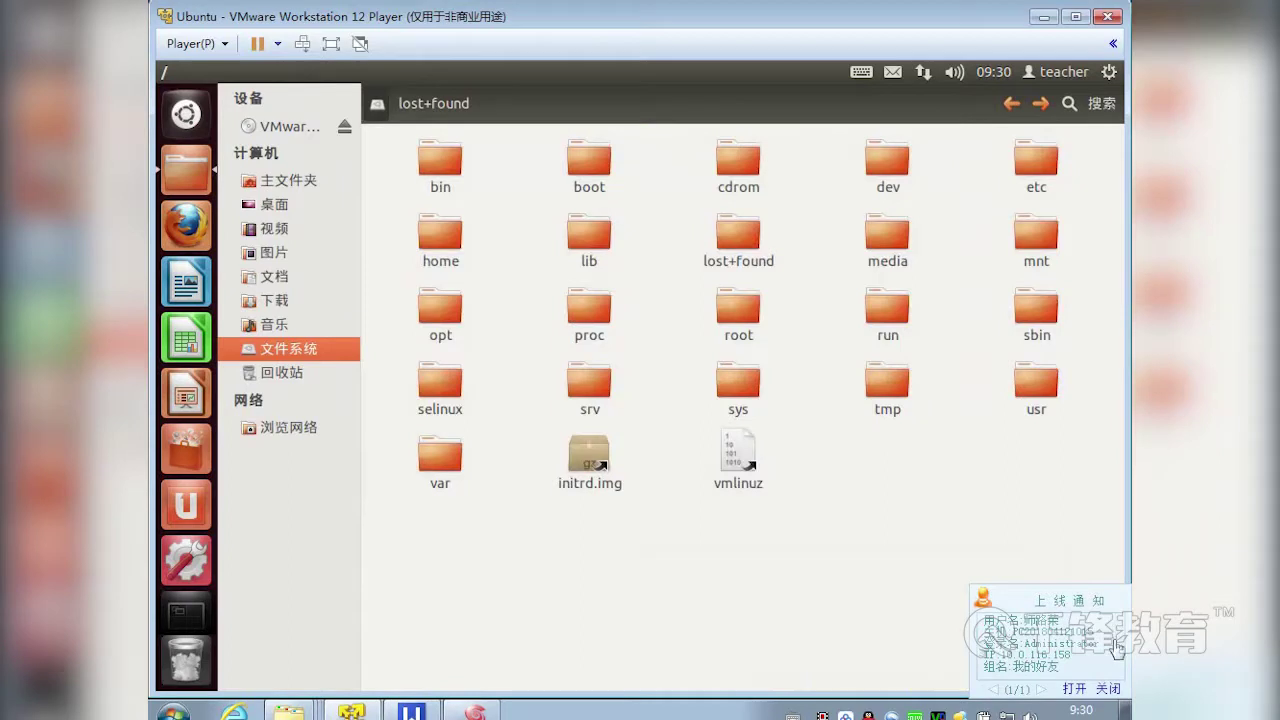
left_click(1108, 688)
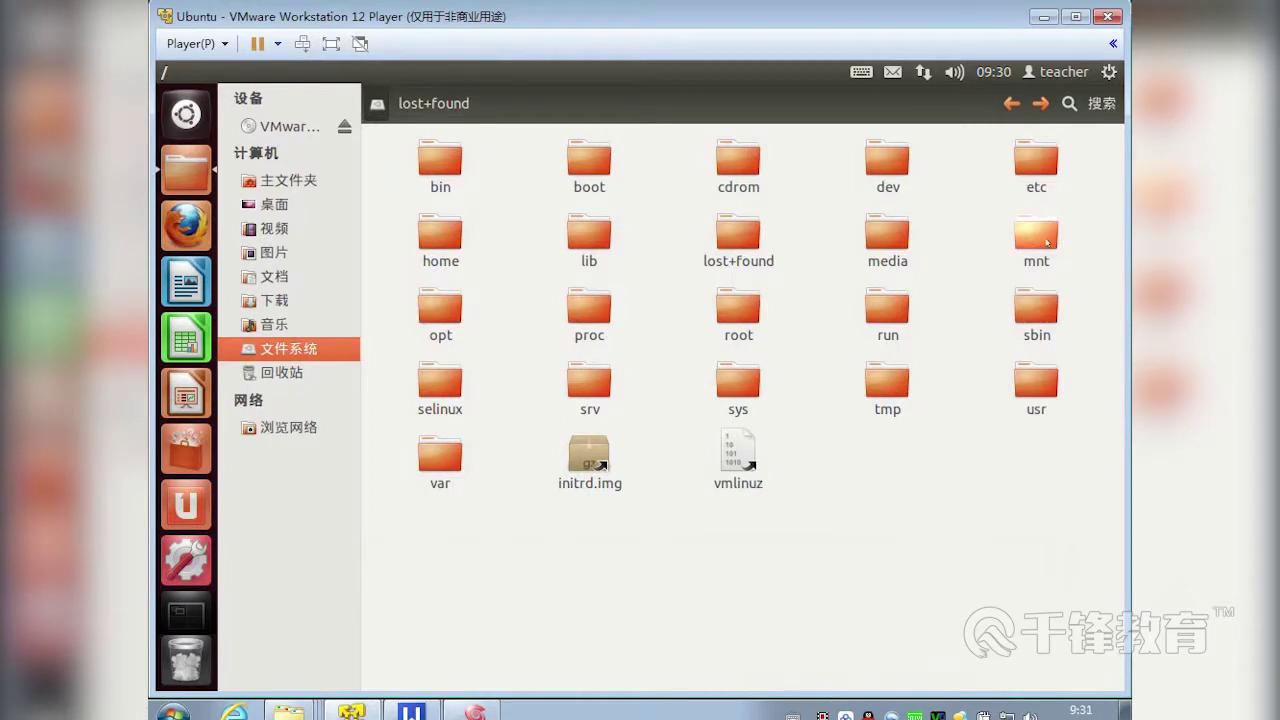
- Open the hgfs folder inside mnt, point out its hello shared folder, and return to the root directory
double_click(1036, 236)
double_click(440, 158)
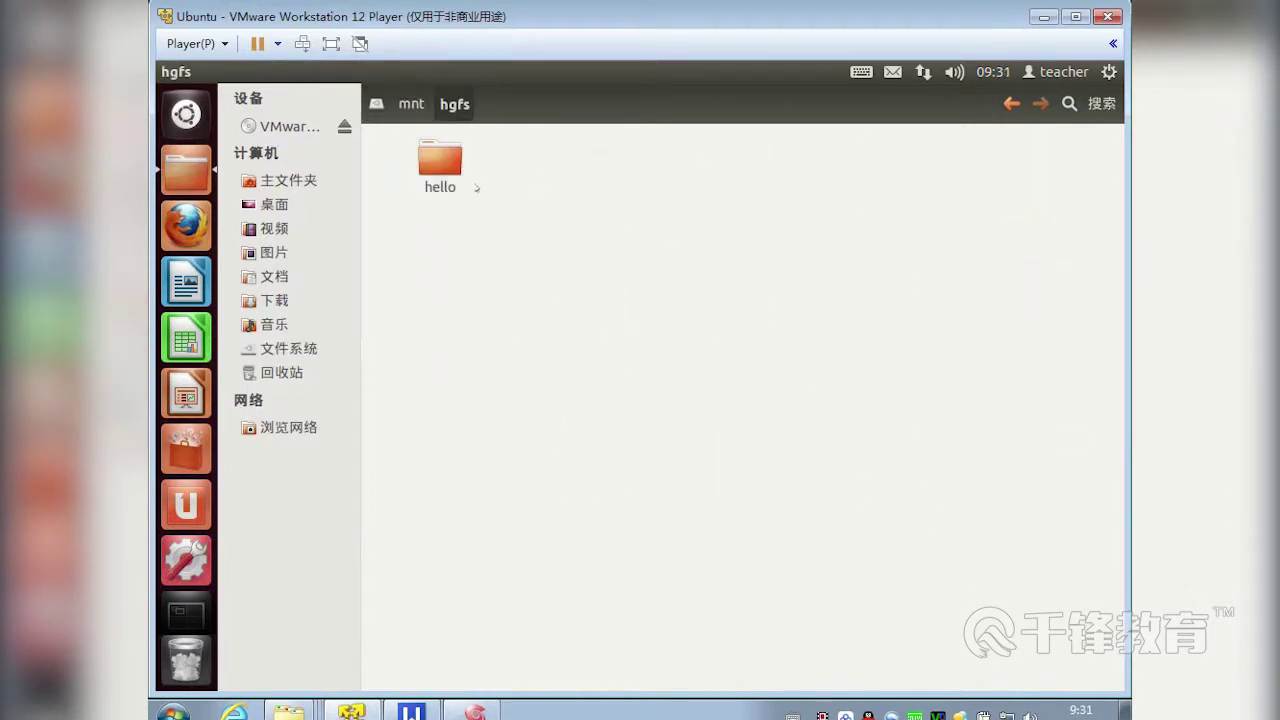
left_click(437, 170)
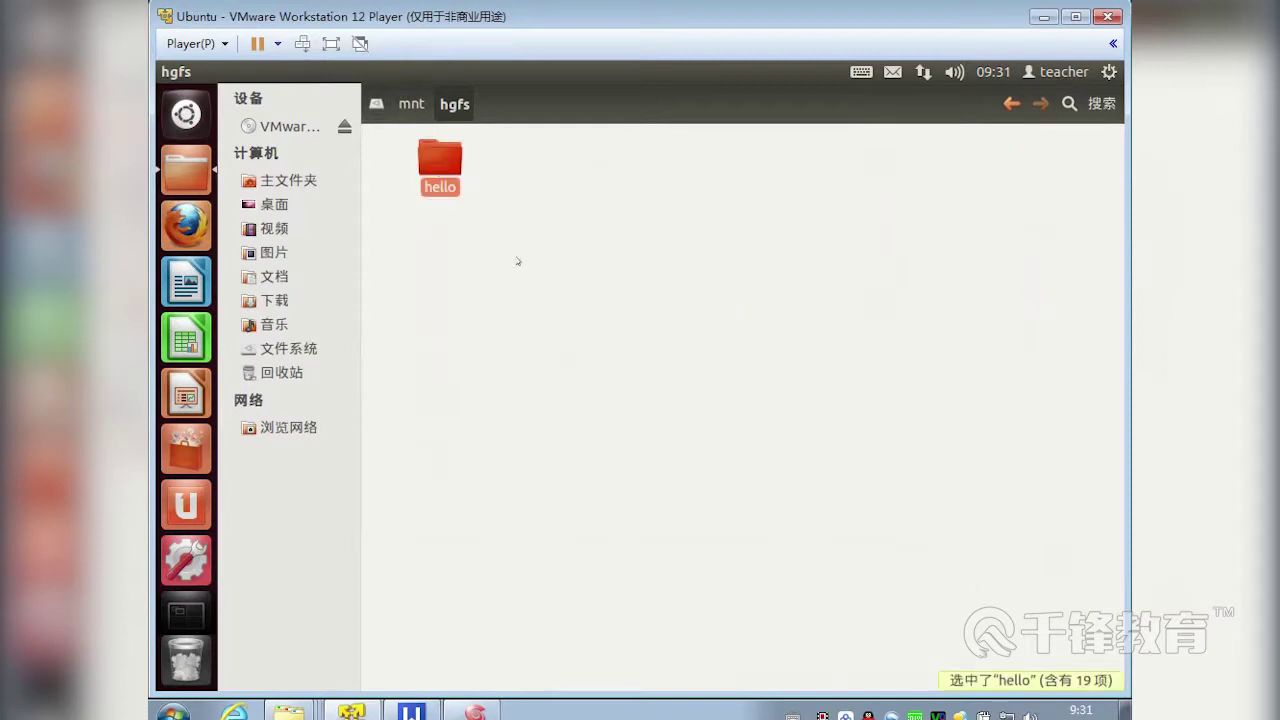
left_click(602, 290)
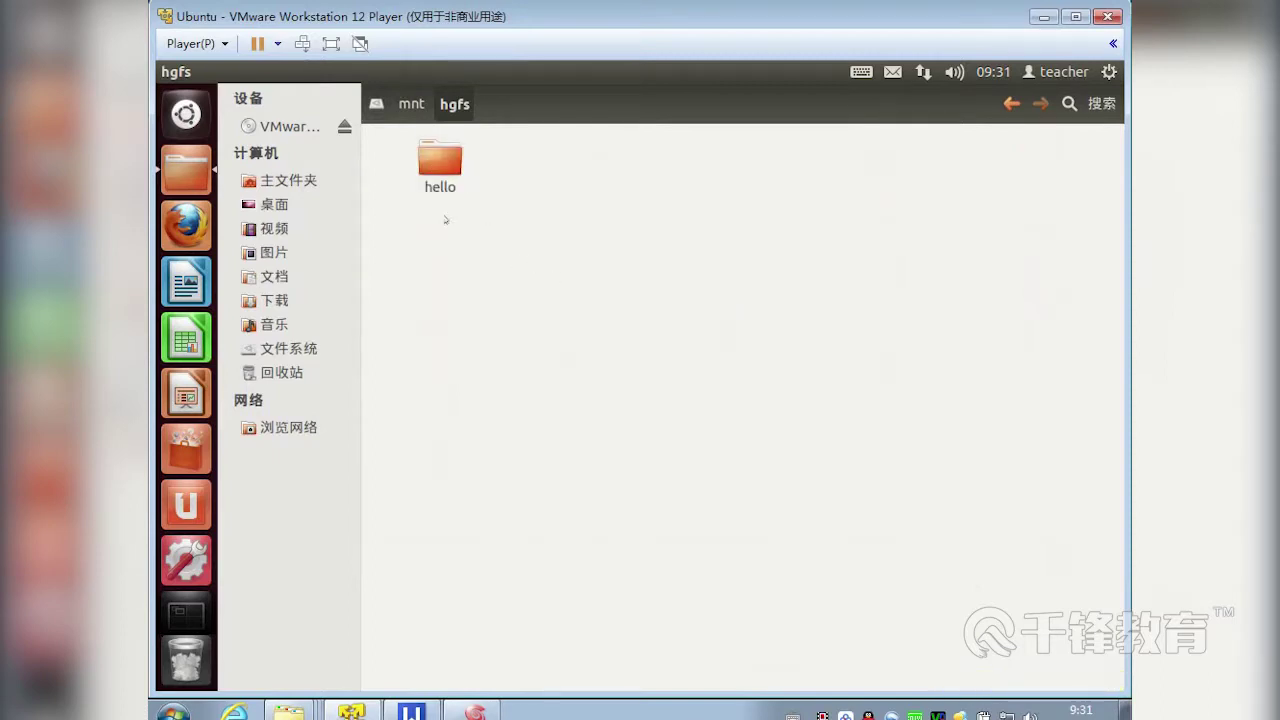
left_click(395, 104)
left_click(377, 104)
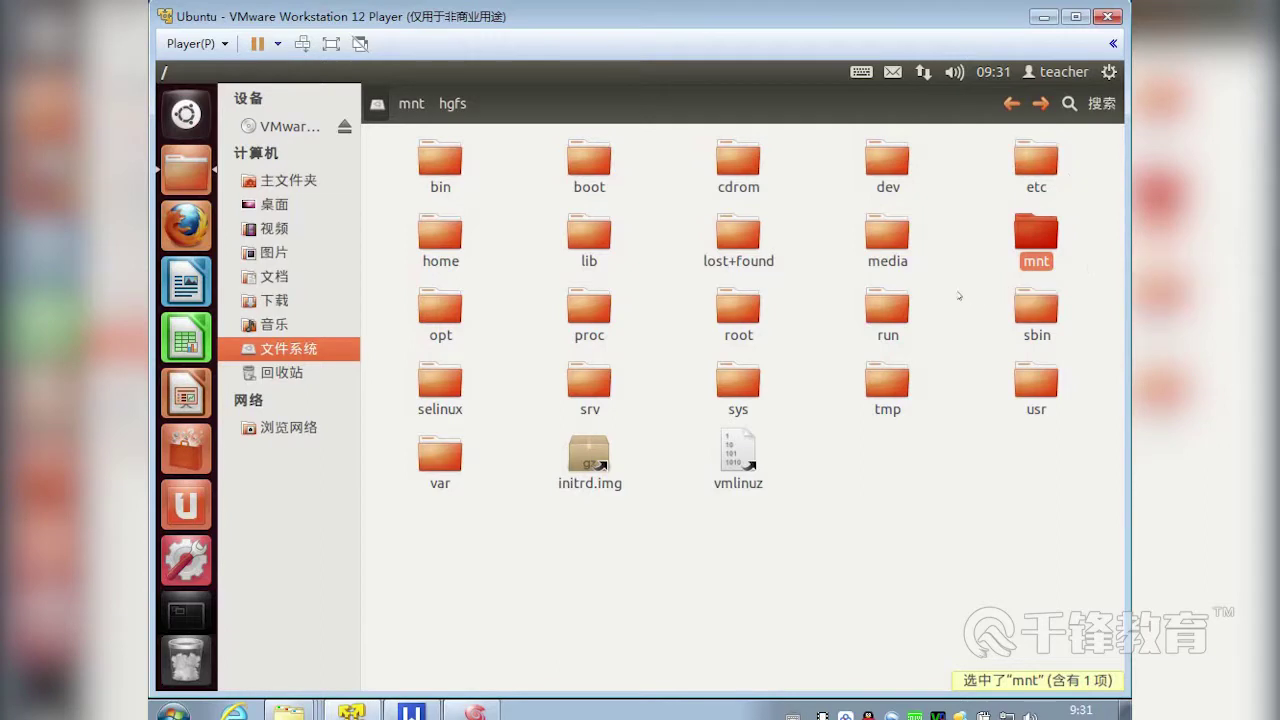
- Point out the opt and proc directories, and try to open the root user's directory, root
left_click(440, 308)
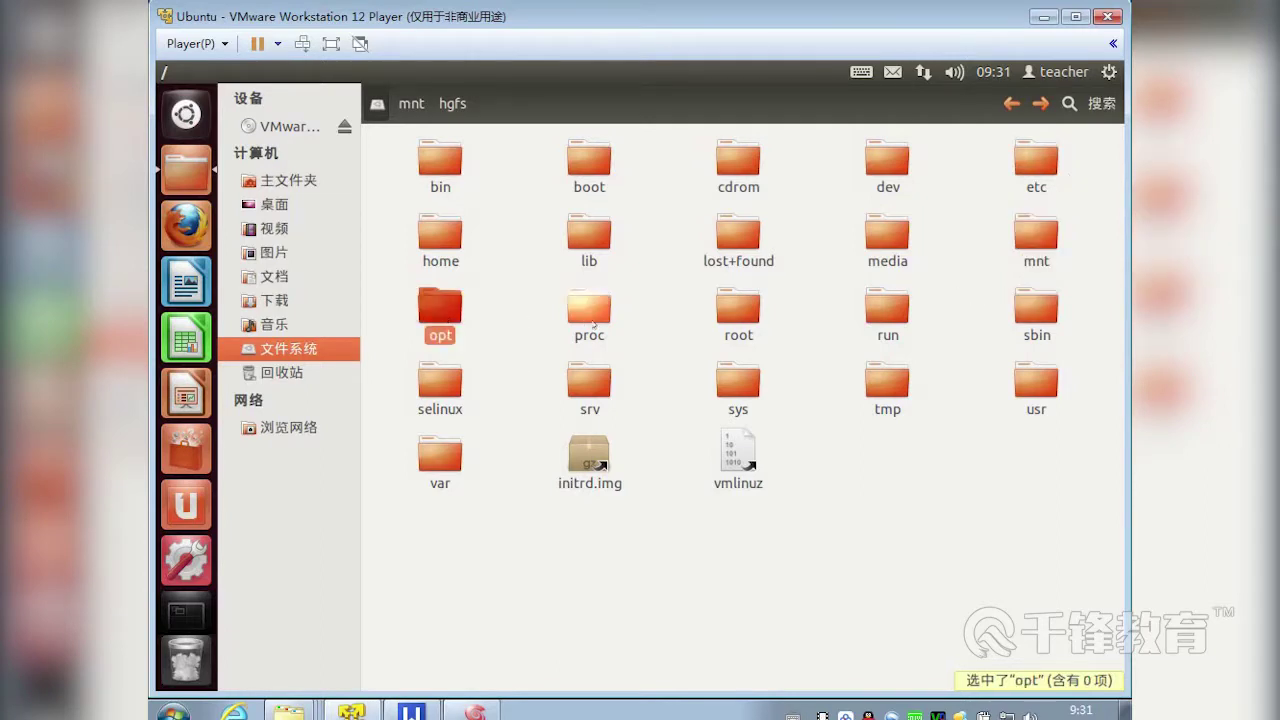
left_click(589, 308)
left_click(740, 318)
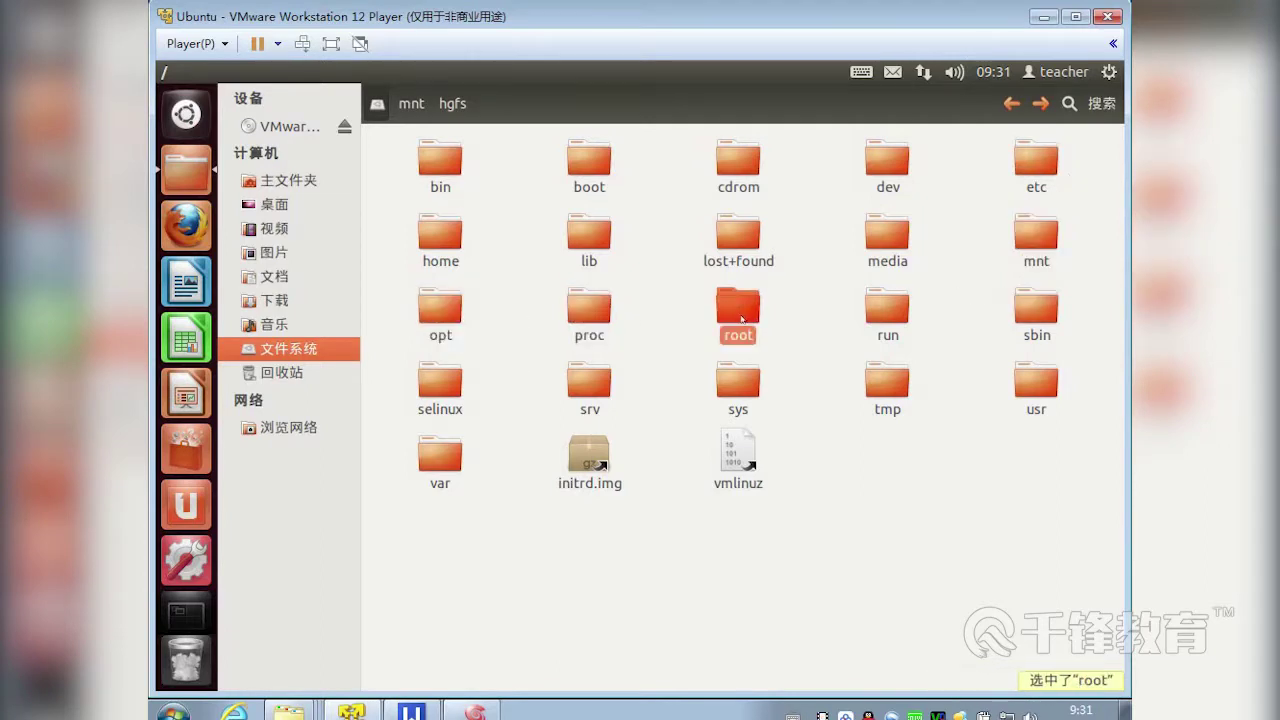
double_click(740, 318)
left_click(765, 450)
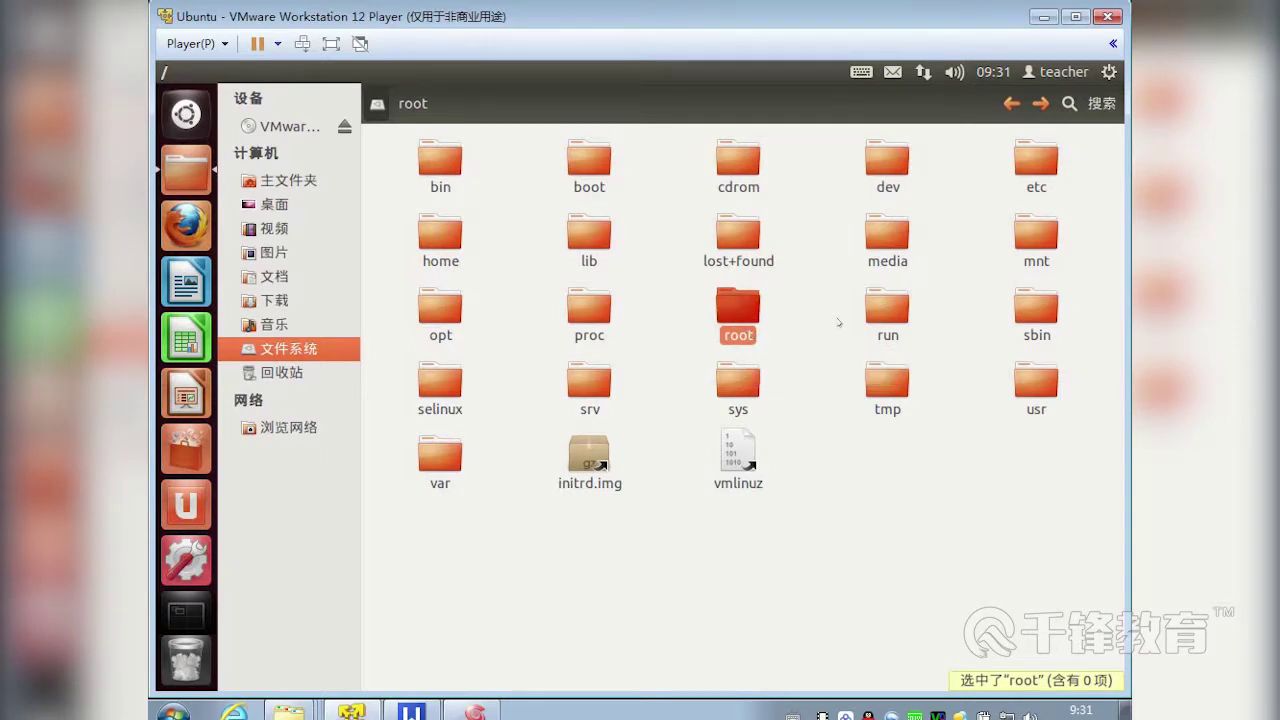
- Select the run directory, and compare the sbin and bin directories by selecting them in turn
left_click(890, 322)
left_click(1036, 308)
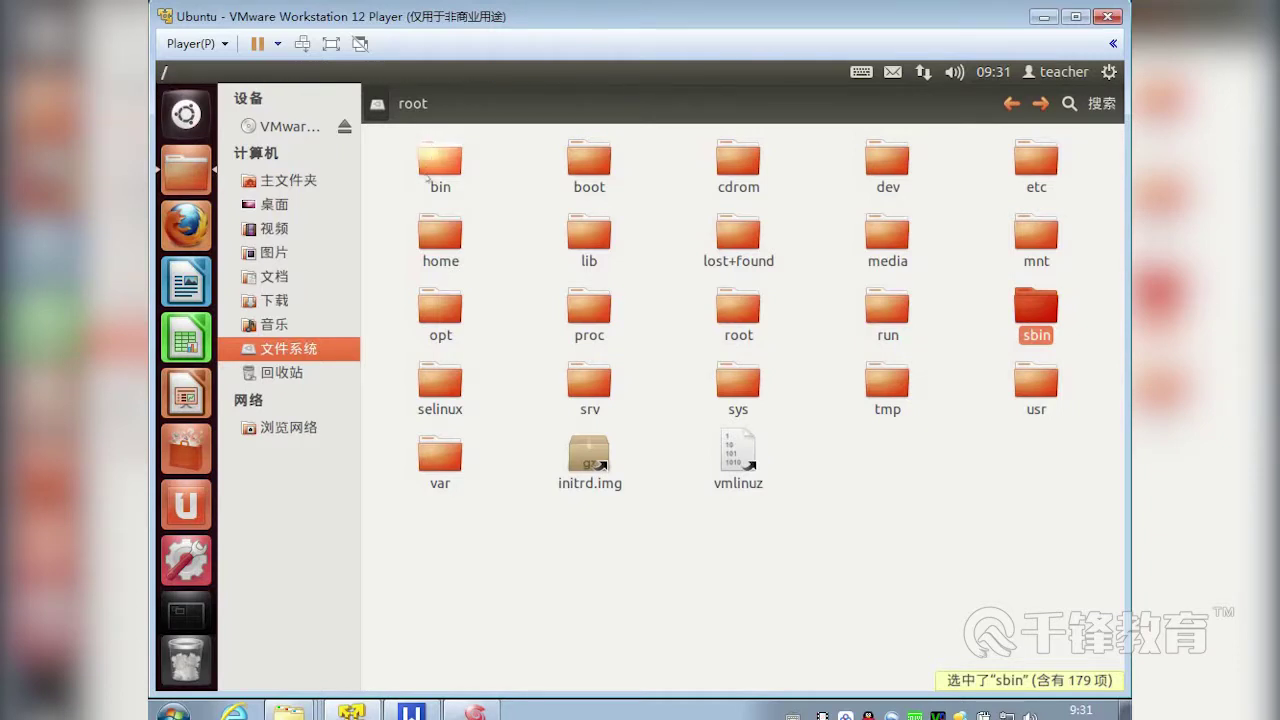
left_click(430, 170)
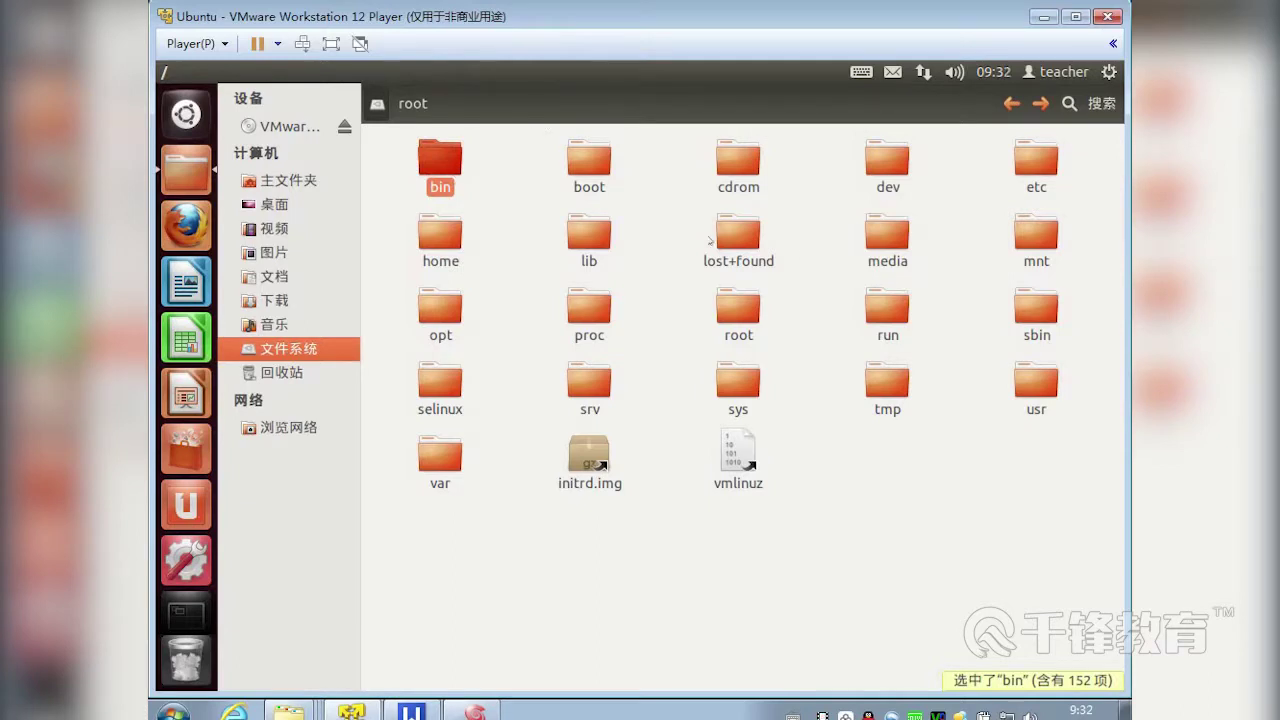
left_click(1036, 310)
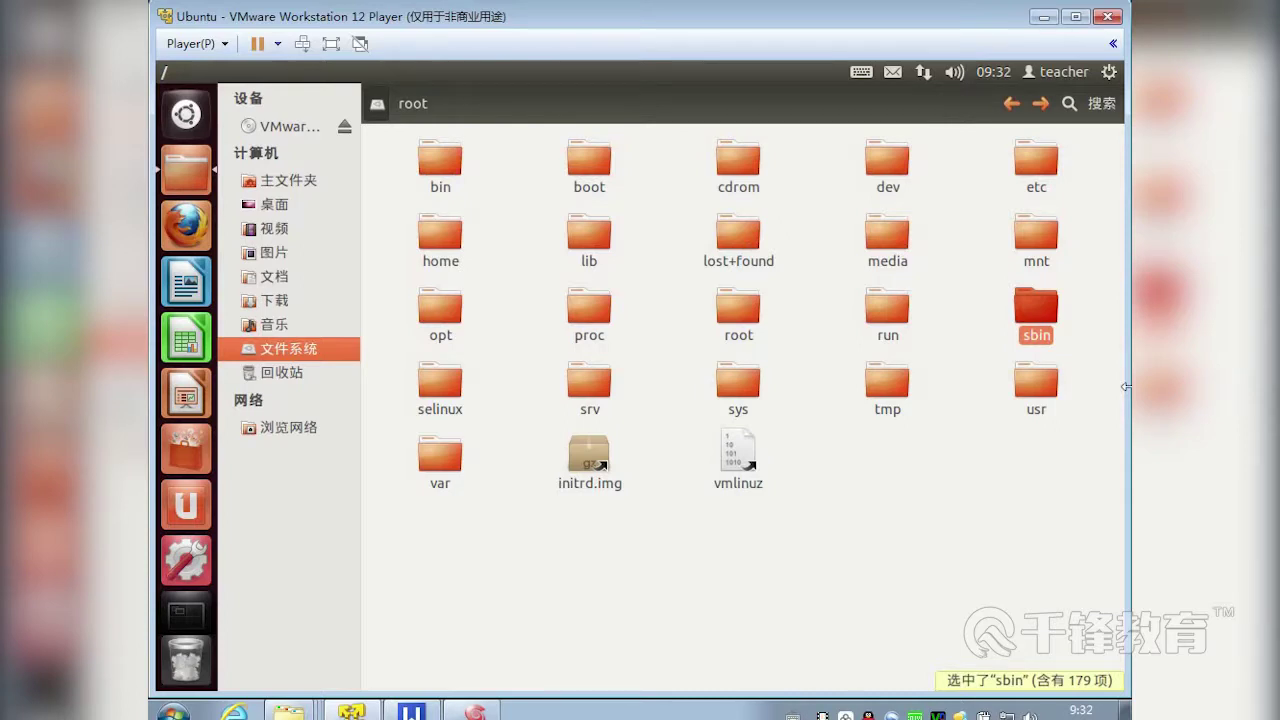
- Look through the system commands in sbin, select ifconfig as an example, and return to the root directory
double_click(1036, 306)
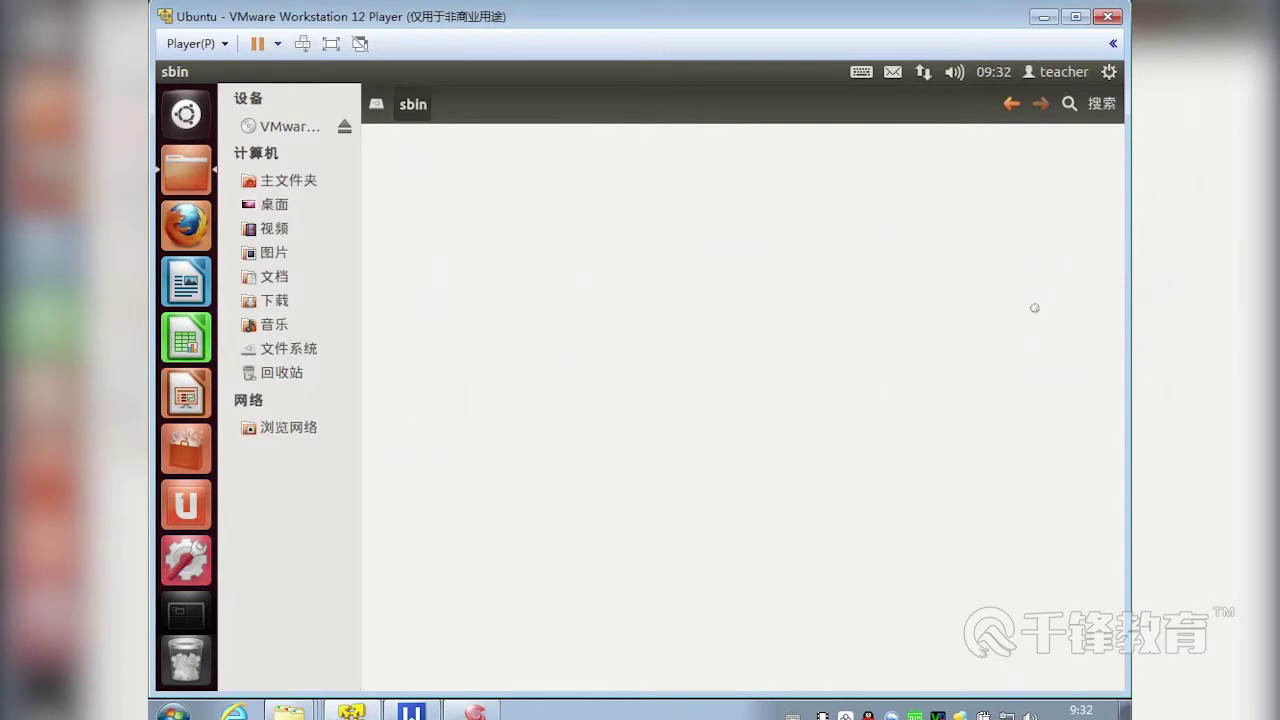
key("Right")
key("Down")
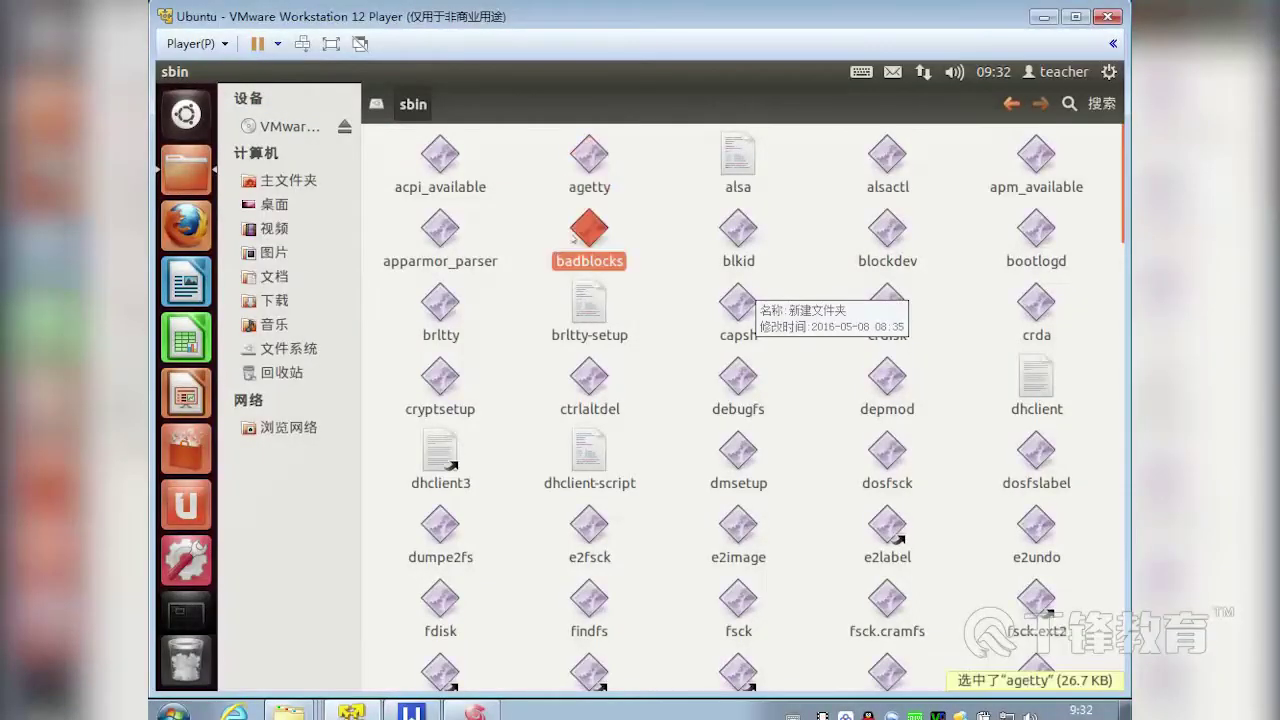
key("Right")
key("Down")
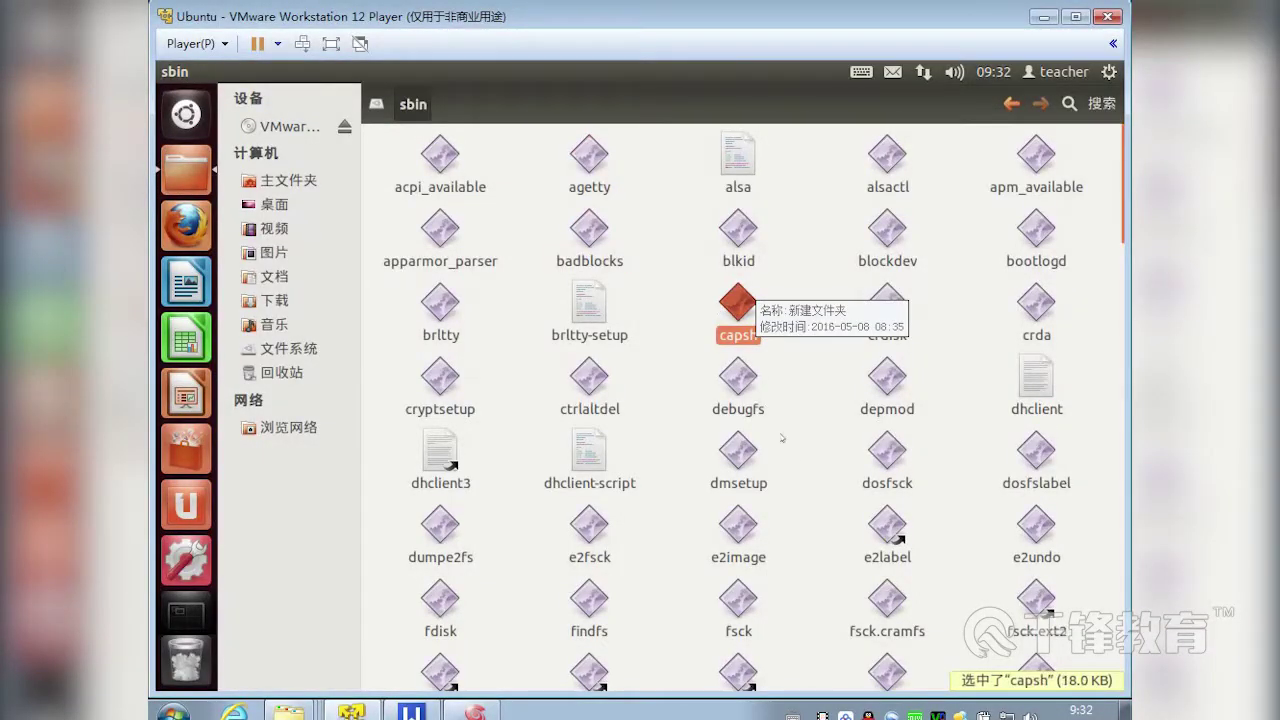
scroll(808, 481, "down", 10)
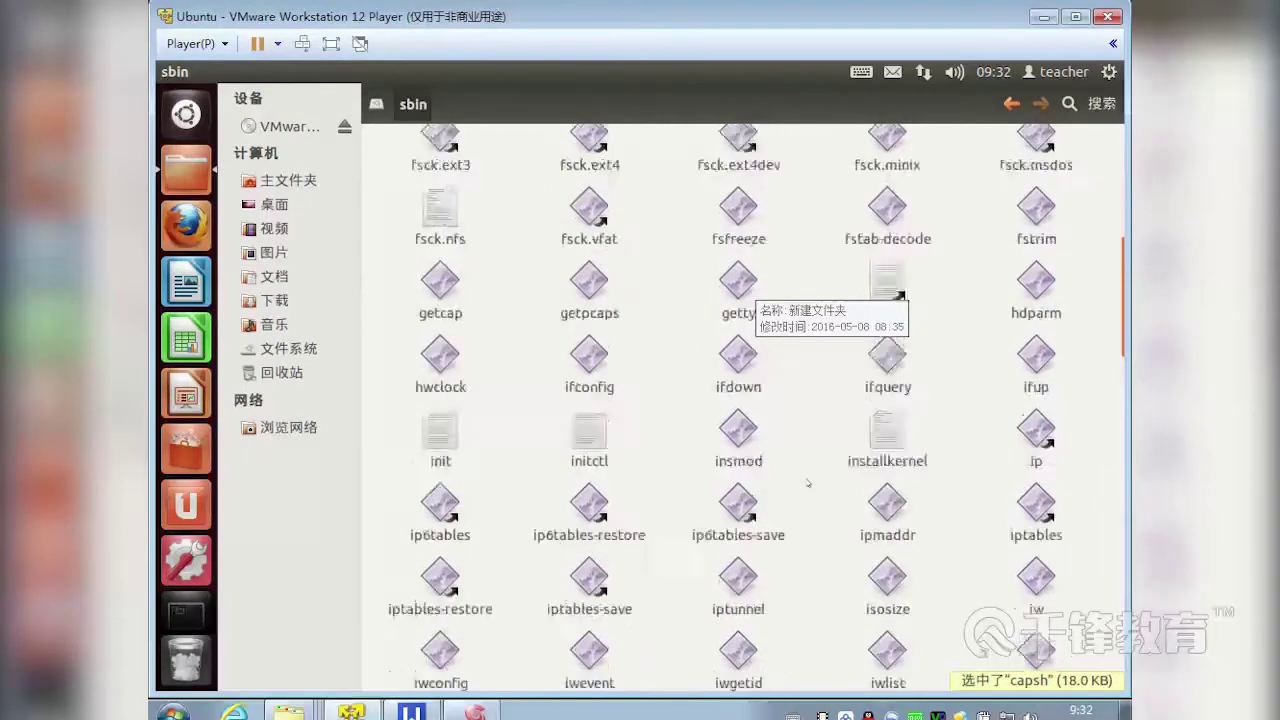
scroll(882, 486, "down", 1)
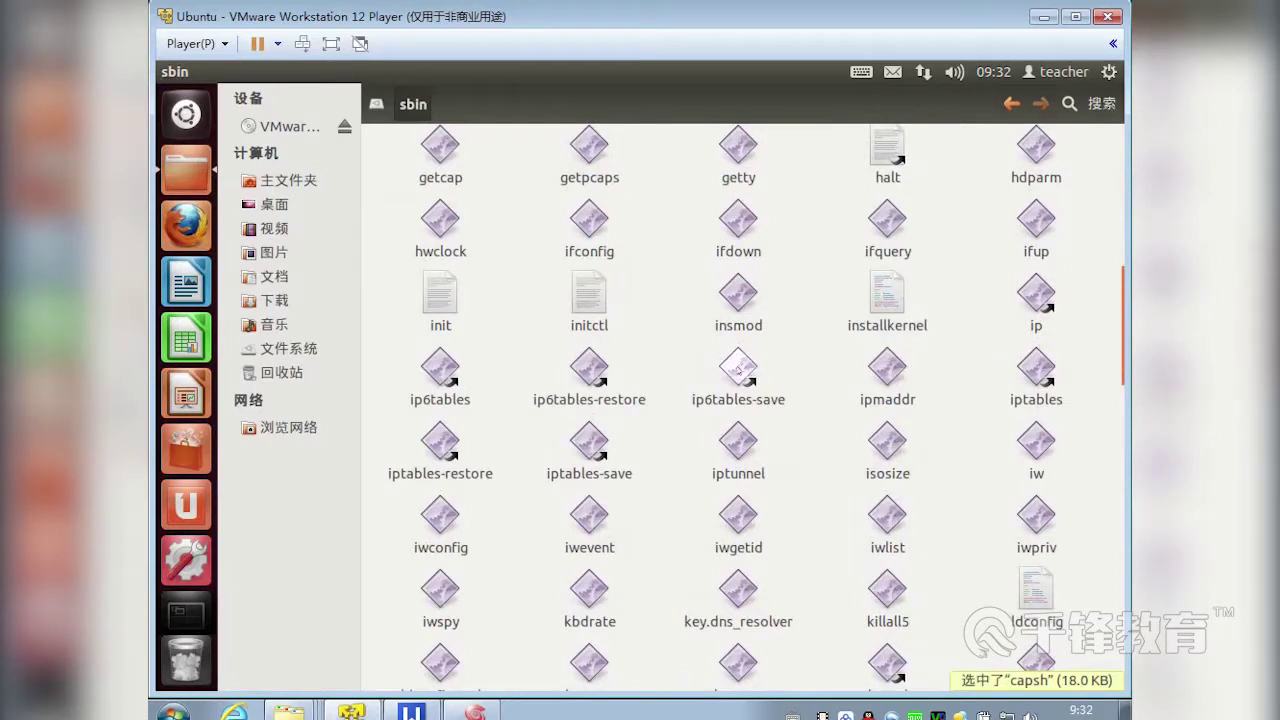
left_click(592, 230)
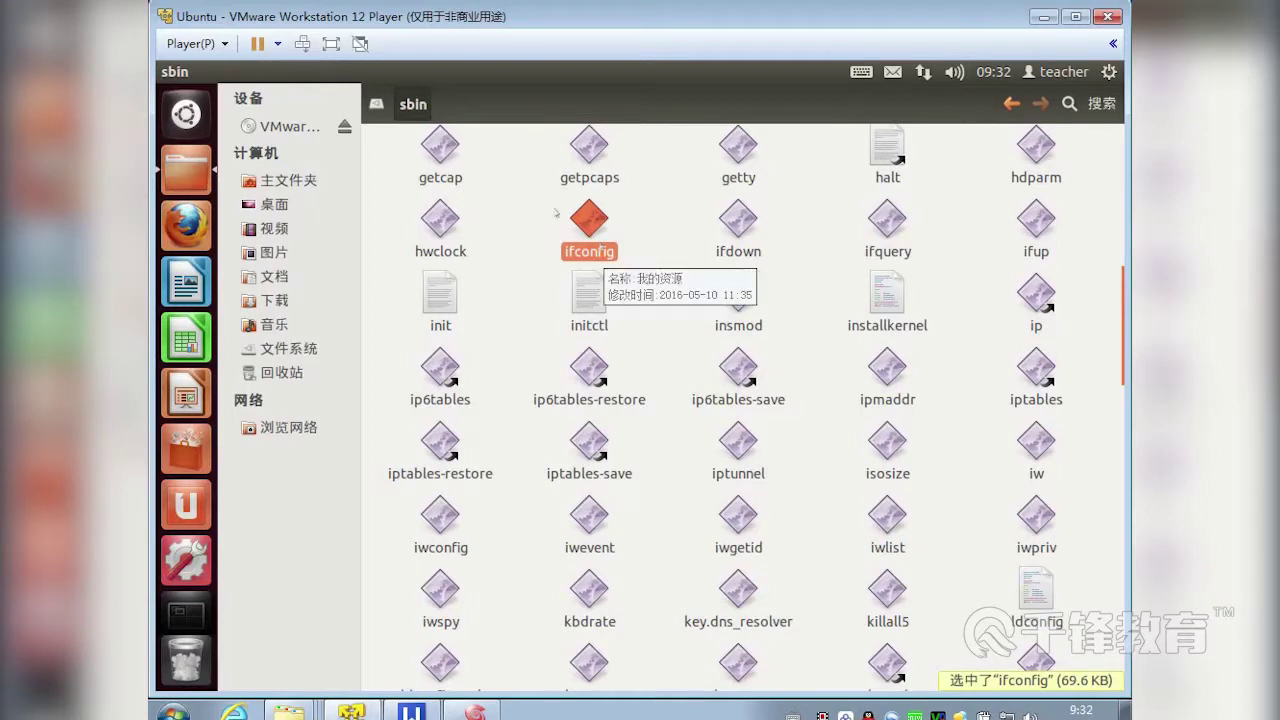
key("BackSpace")
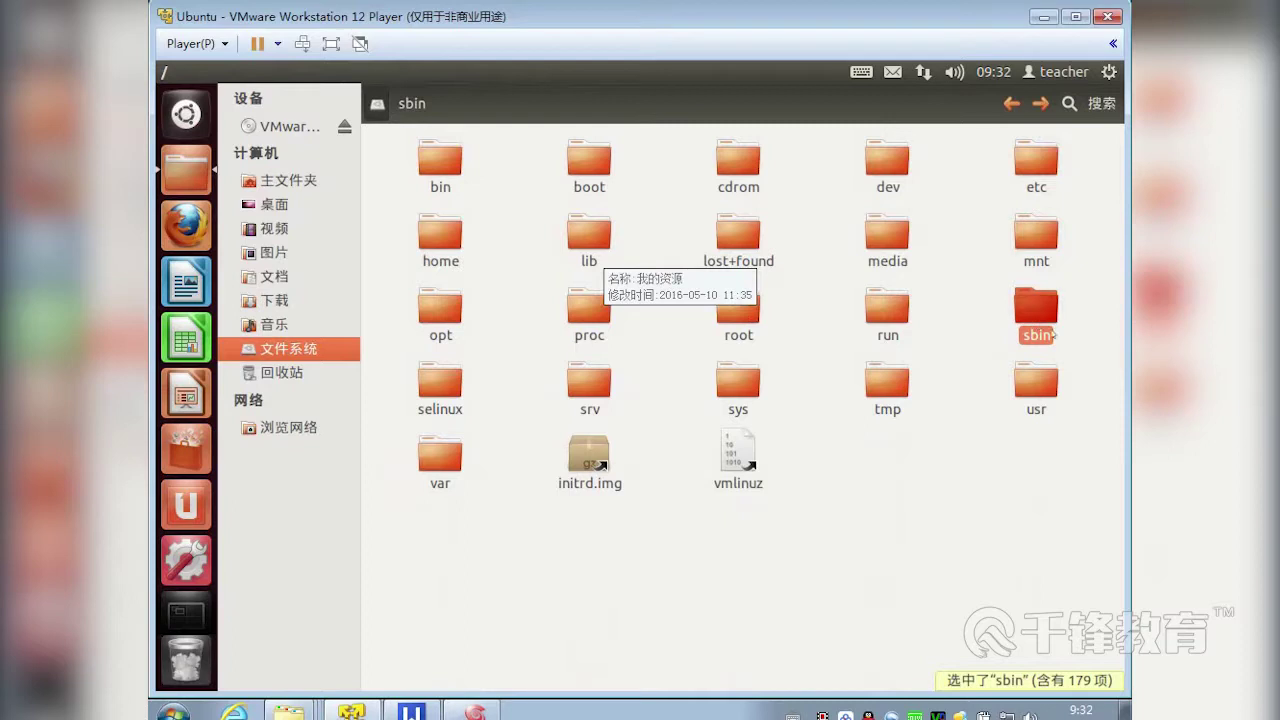
- Point out the selinux and srv directories, and open the sys directory
left_click(440, 393)
left_click(603, 387)
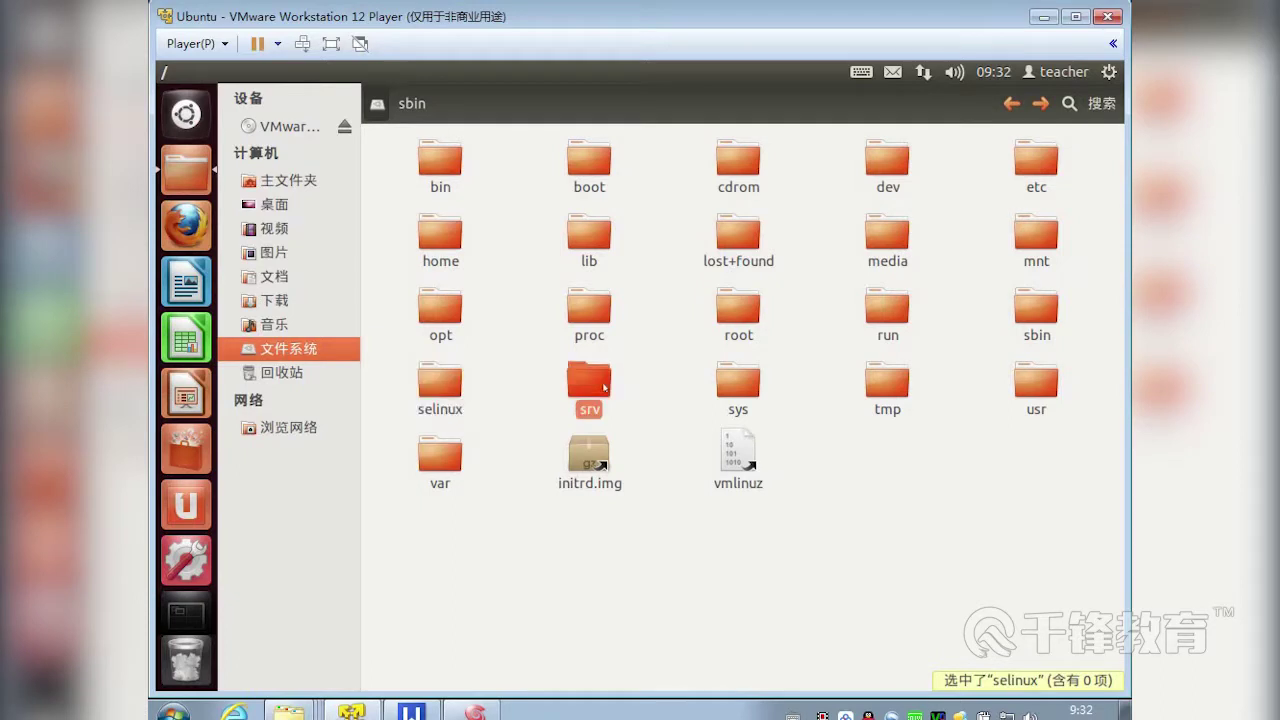
double_click(734, 384)
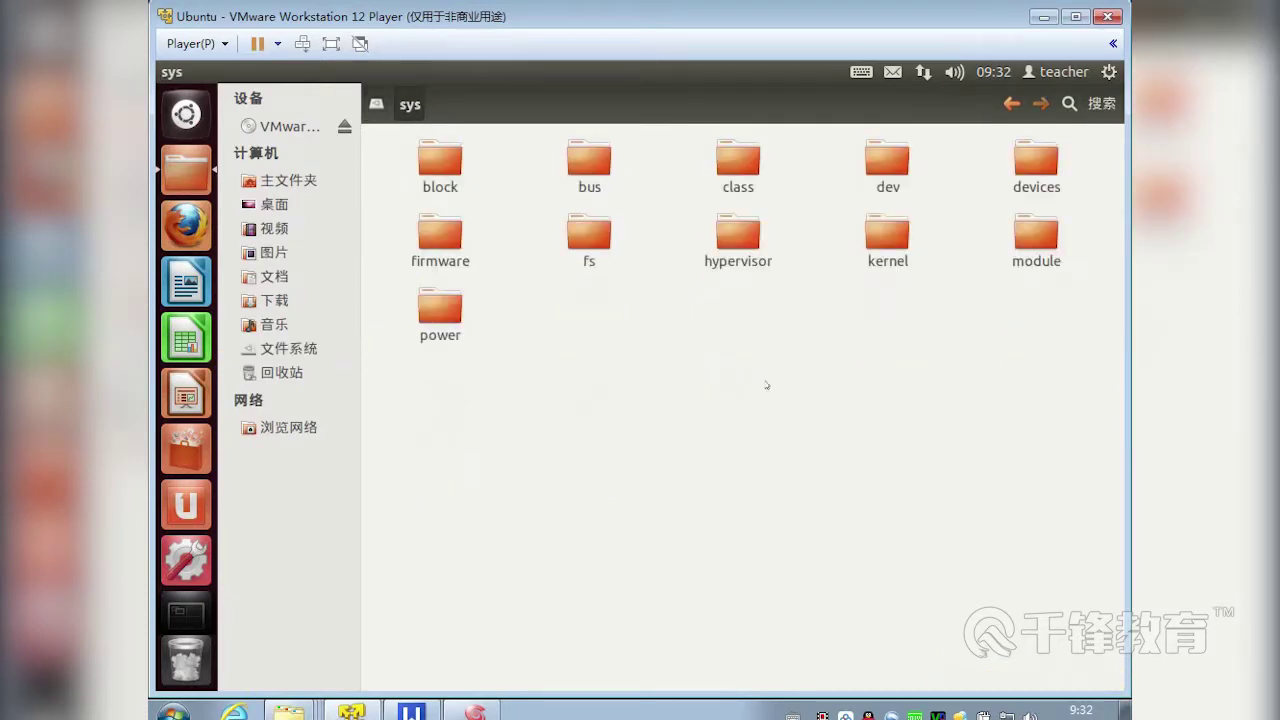
- Point out subfolders of sys such as dev, module, power and bus, and return to the root directory
left_click(887, 233)
left_click(876, 162)
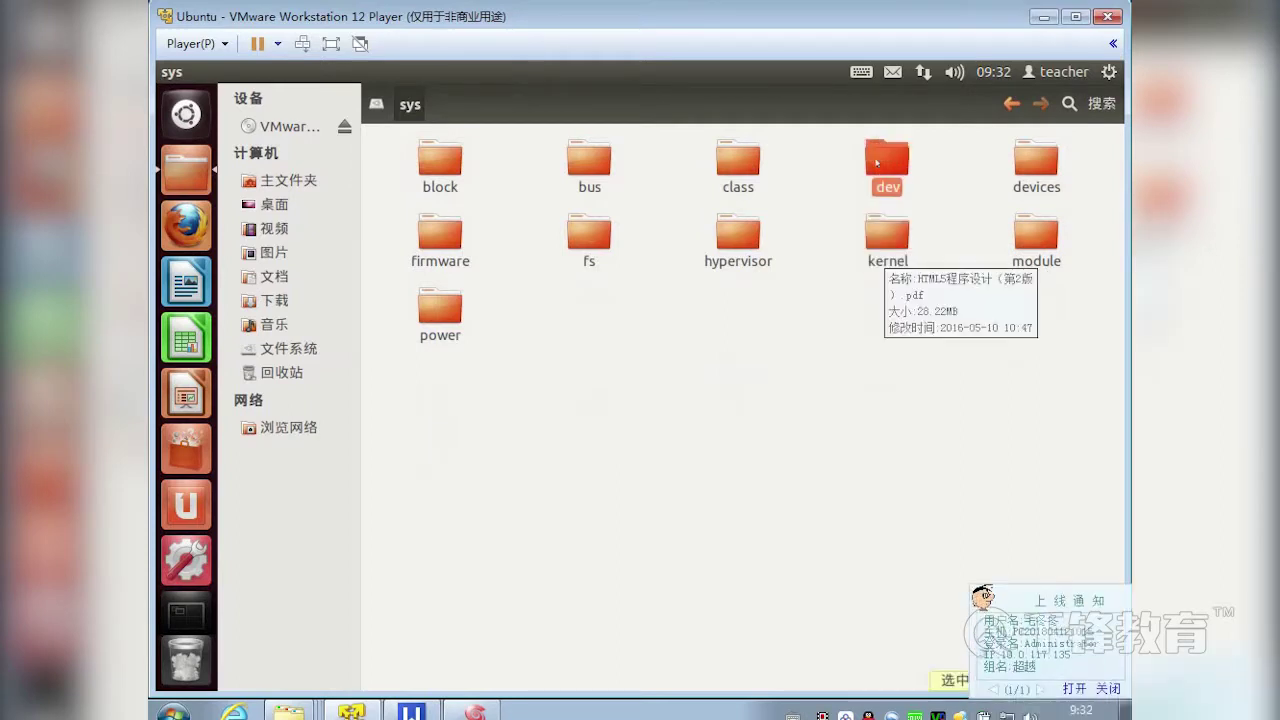
left_click(1034, 247)
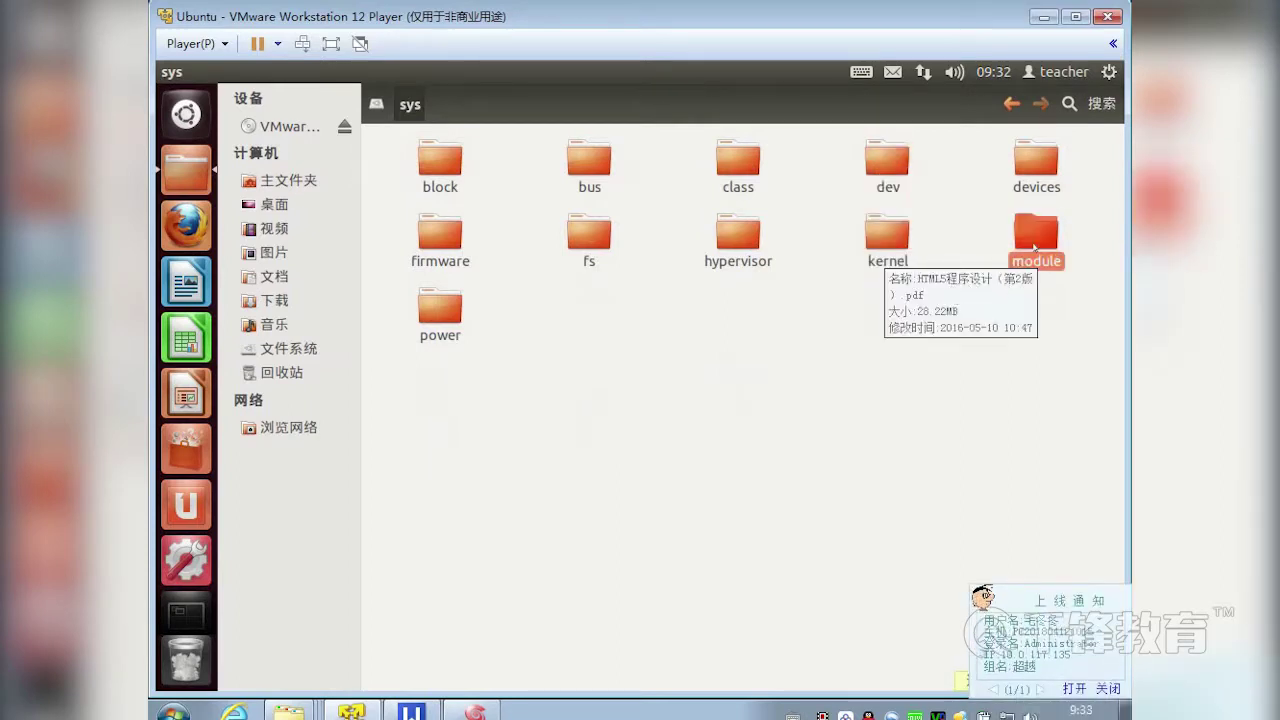
left_click(598, 238)
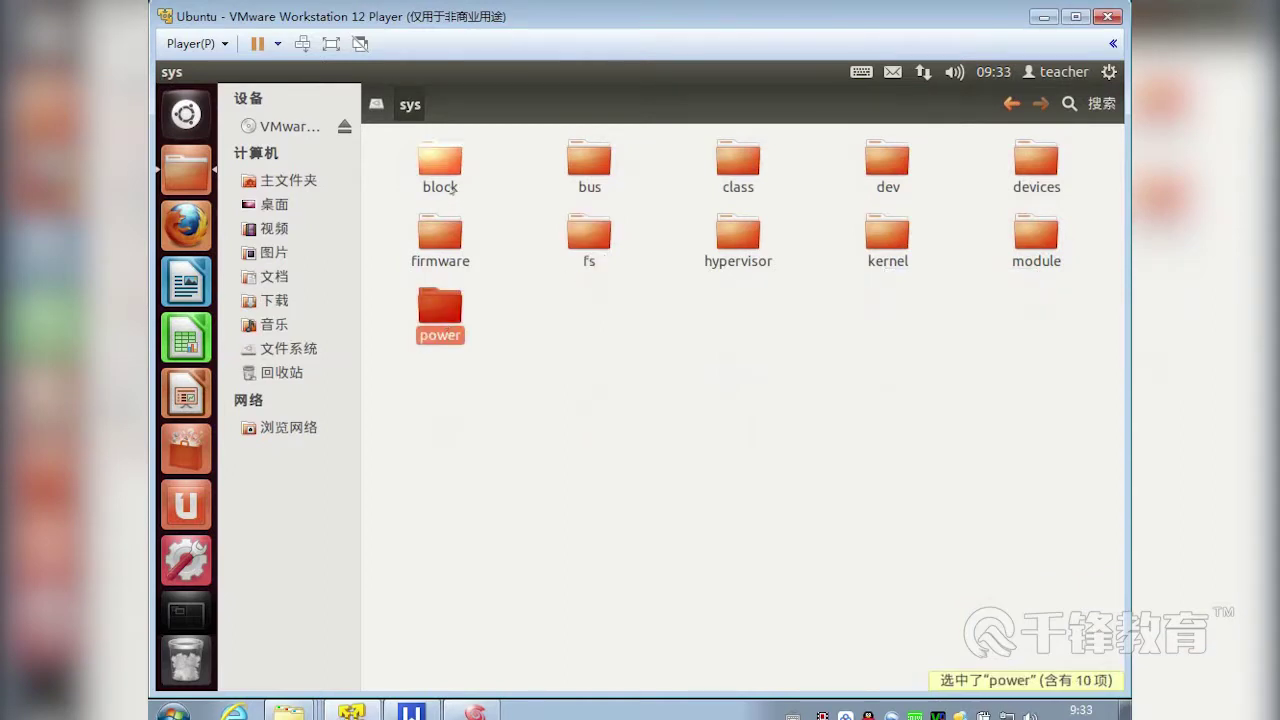
left_click(589, 160)
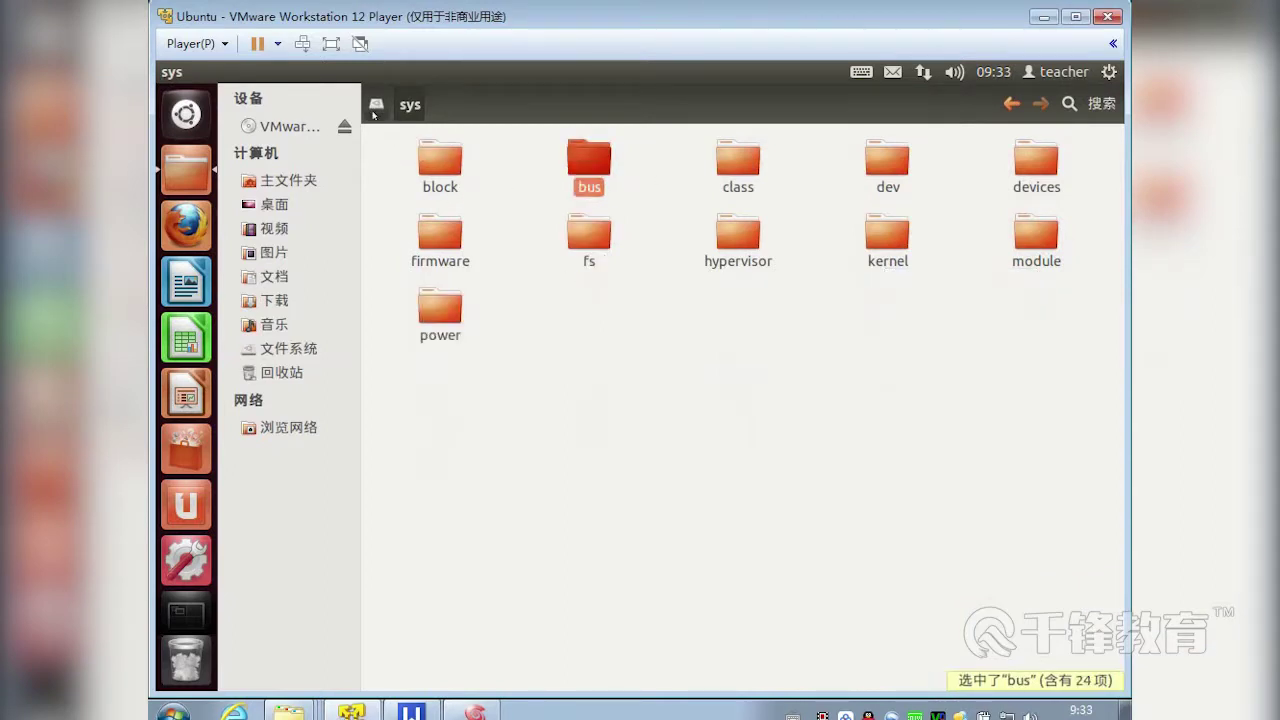
left_click(374, 106)
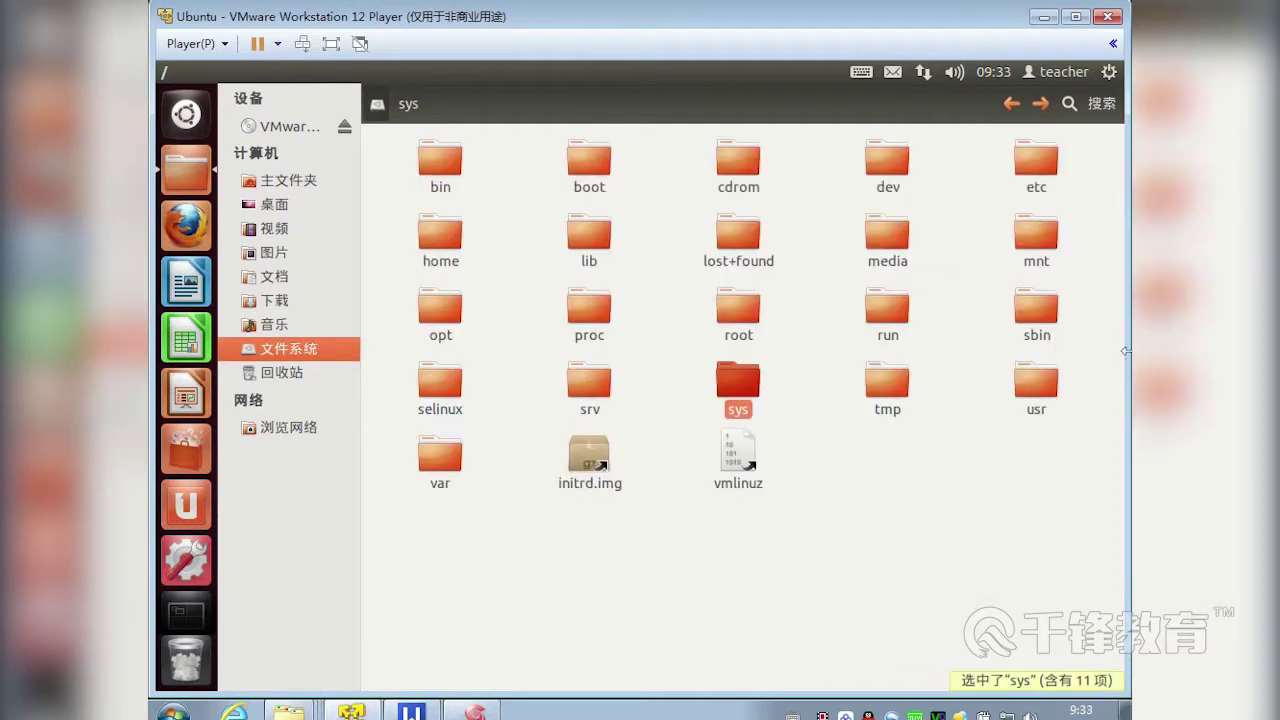
- Select the tmp, usr and var directories in turn to point them out
left_click(903, 406)
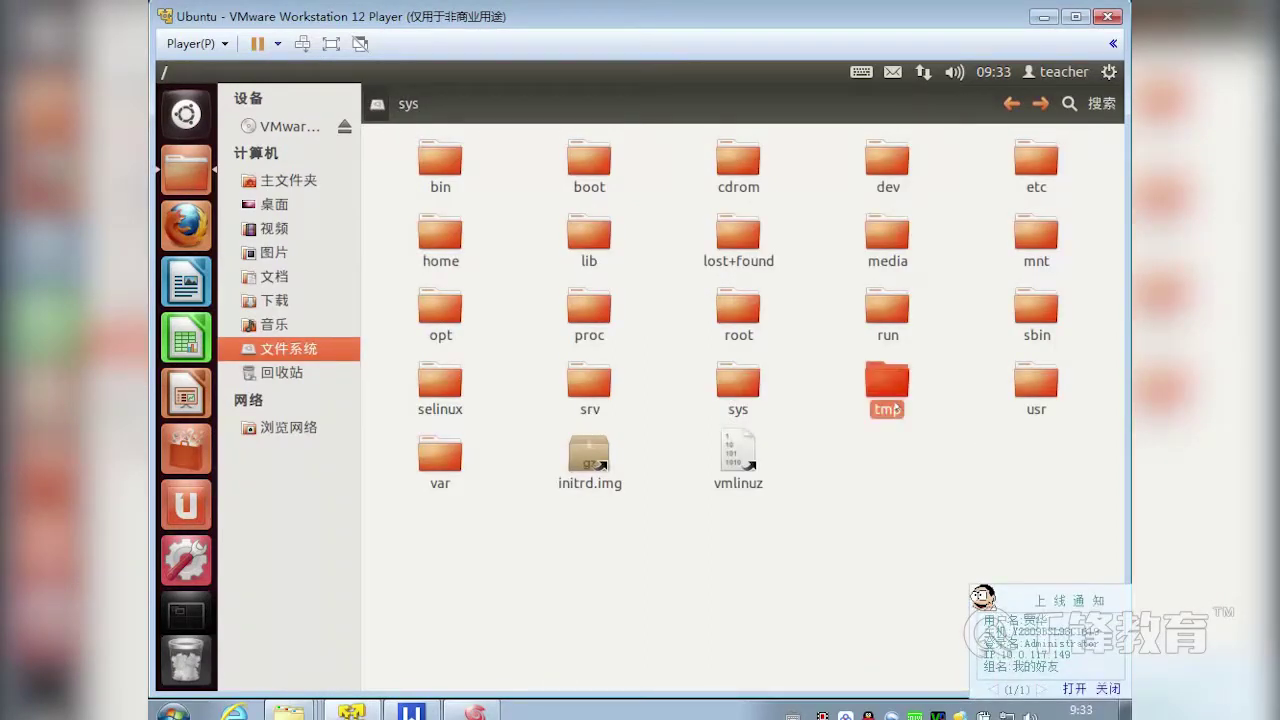
left_click(1038, 400)
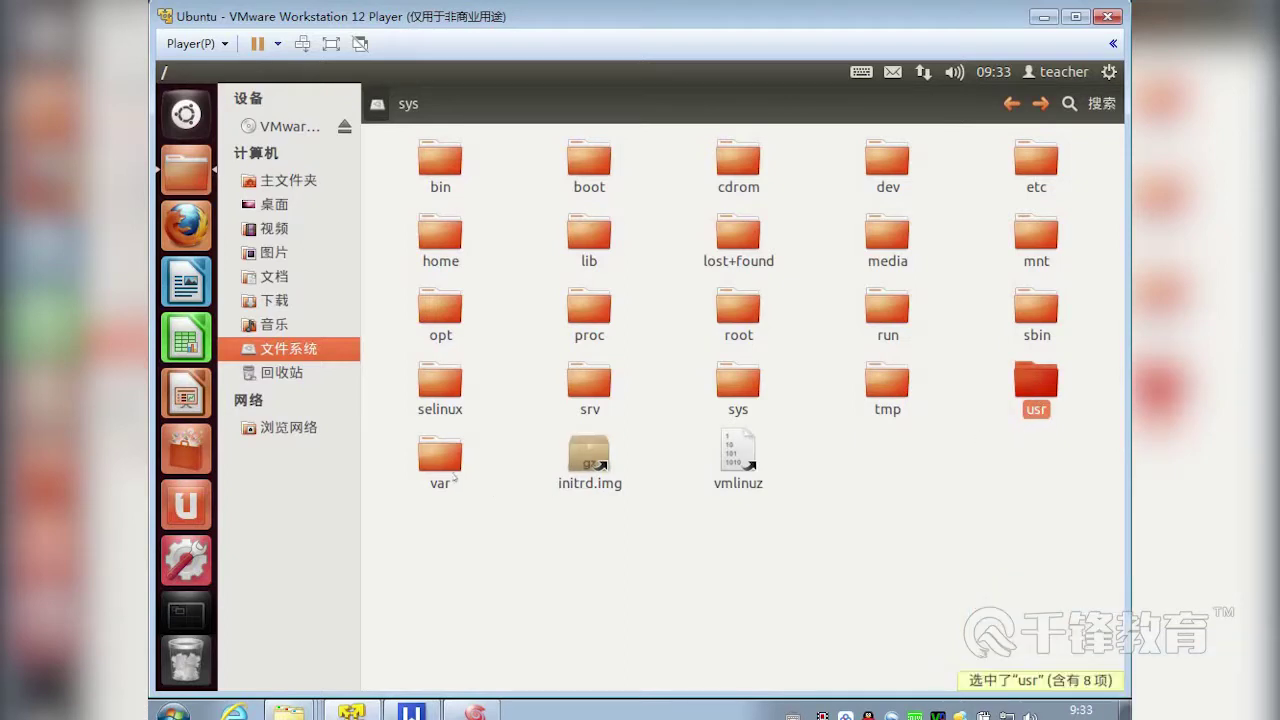
left_click(460, 468)
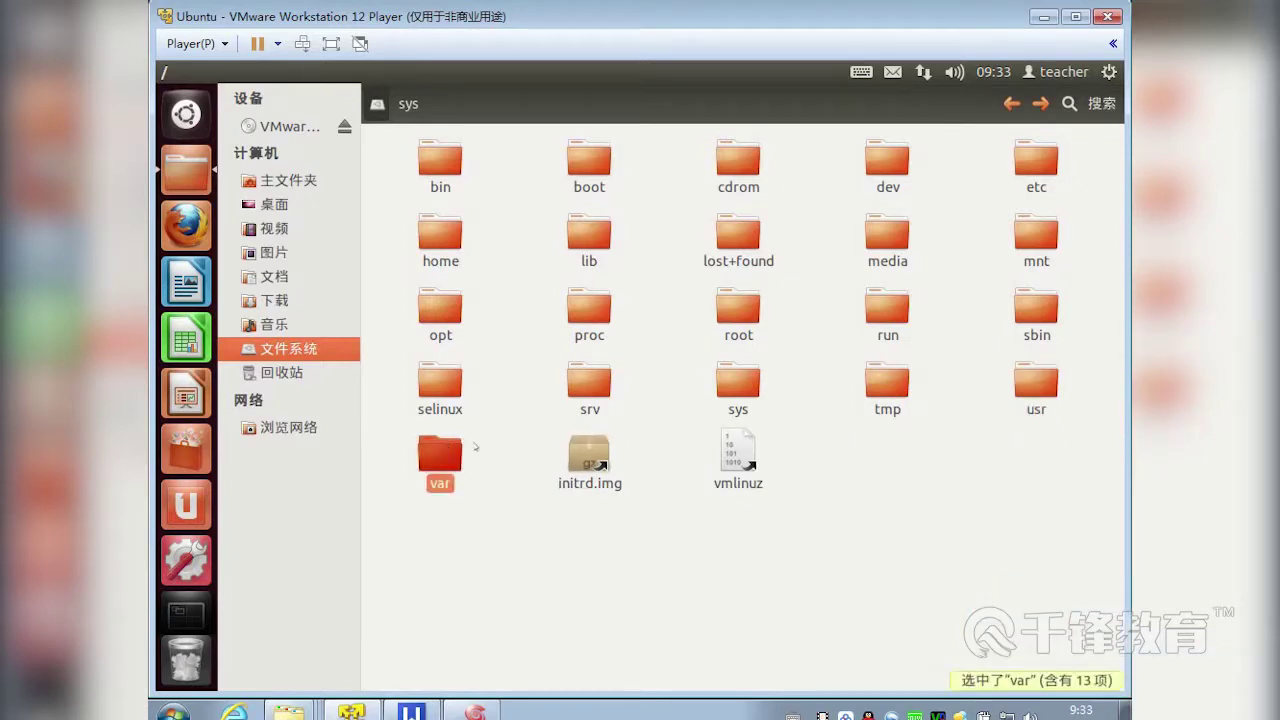
- Open the usr directory and its bin subdirectory
left_click(1033, 386)
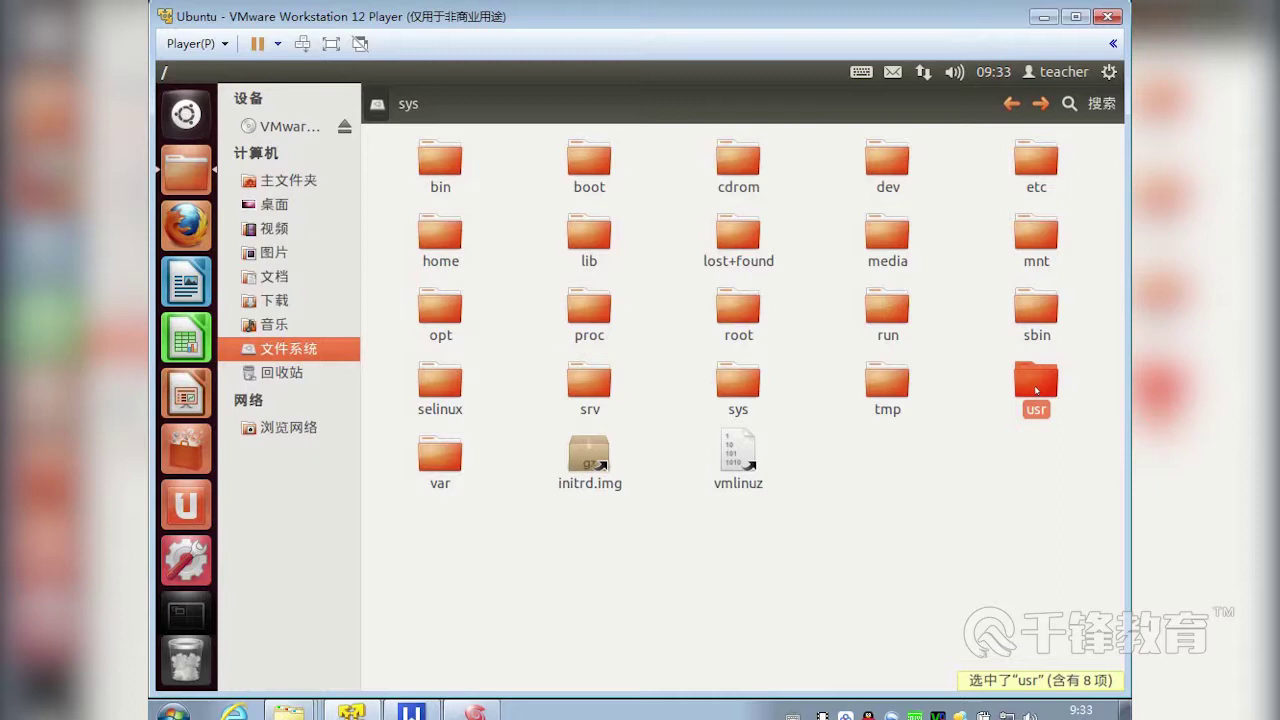
double_click(1036, 390)
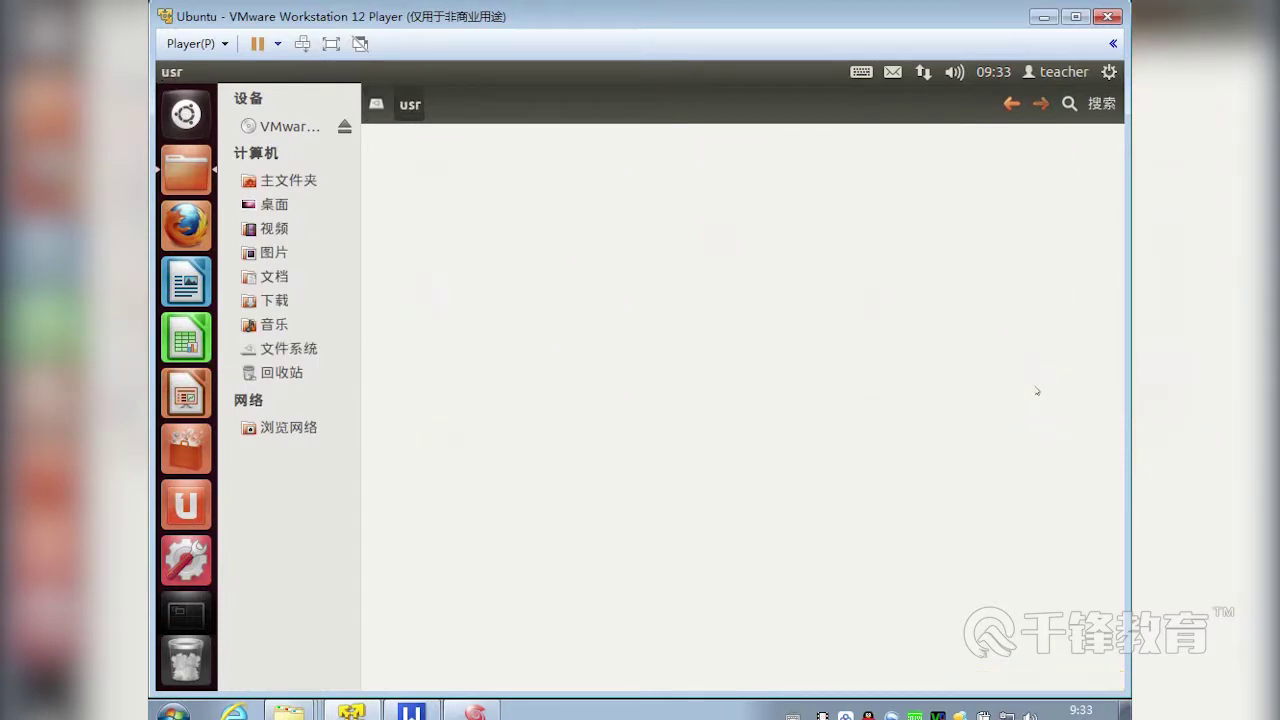
left_click(456, 162)
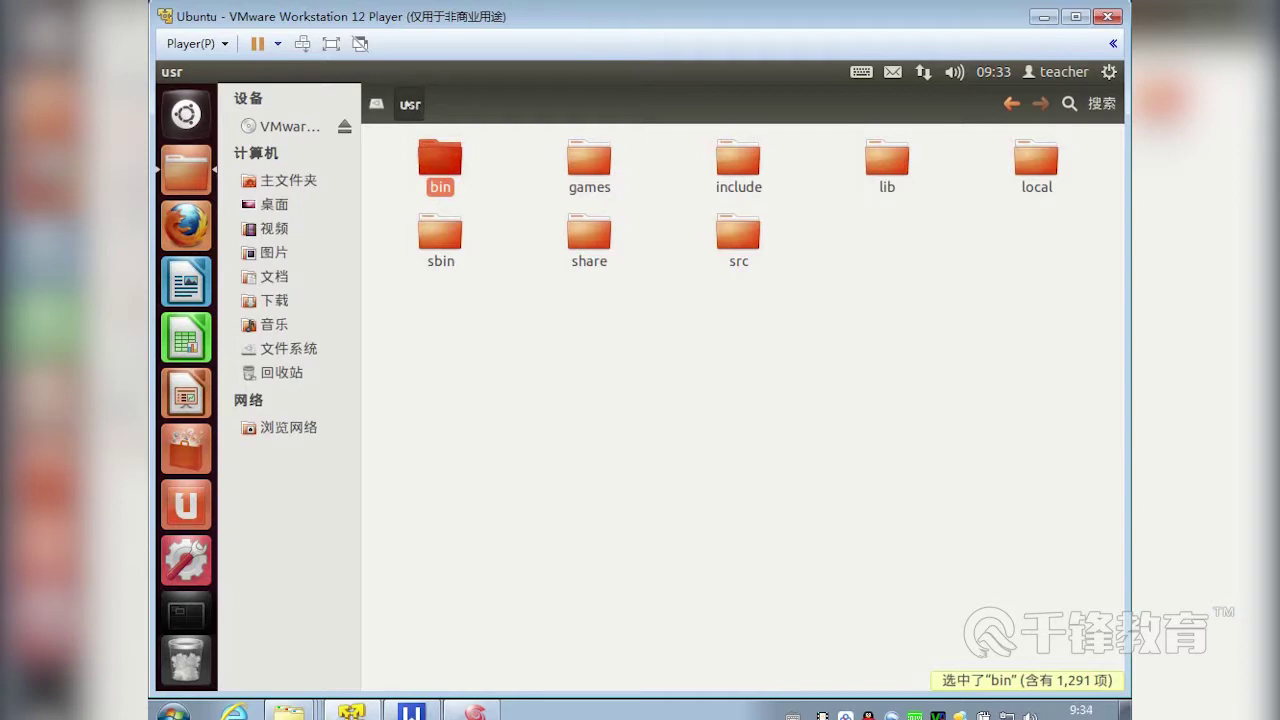
double_click(437, 159)
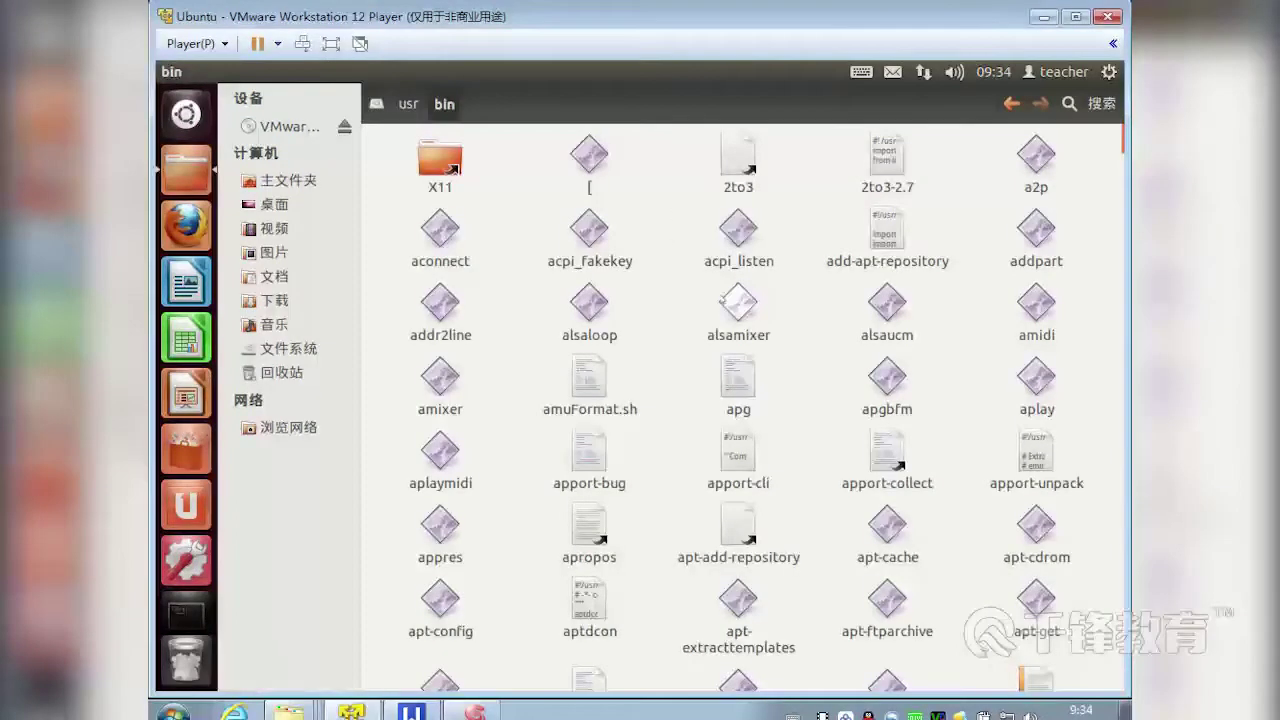
- Select several program files in usr/bin in turn as examples, ending on apt-cdrom
left_click(738, 302)
left_click(887, 302)
left_click(890, 390)
left_click(1036, 305)
left_click(1036, 378)
left_click(1043, 536)
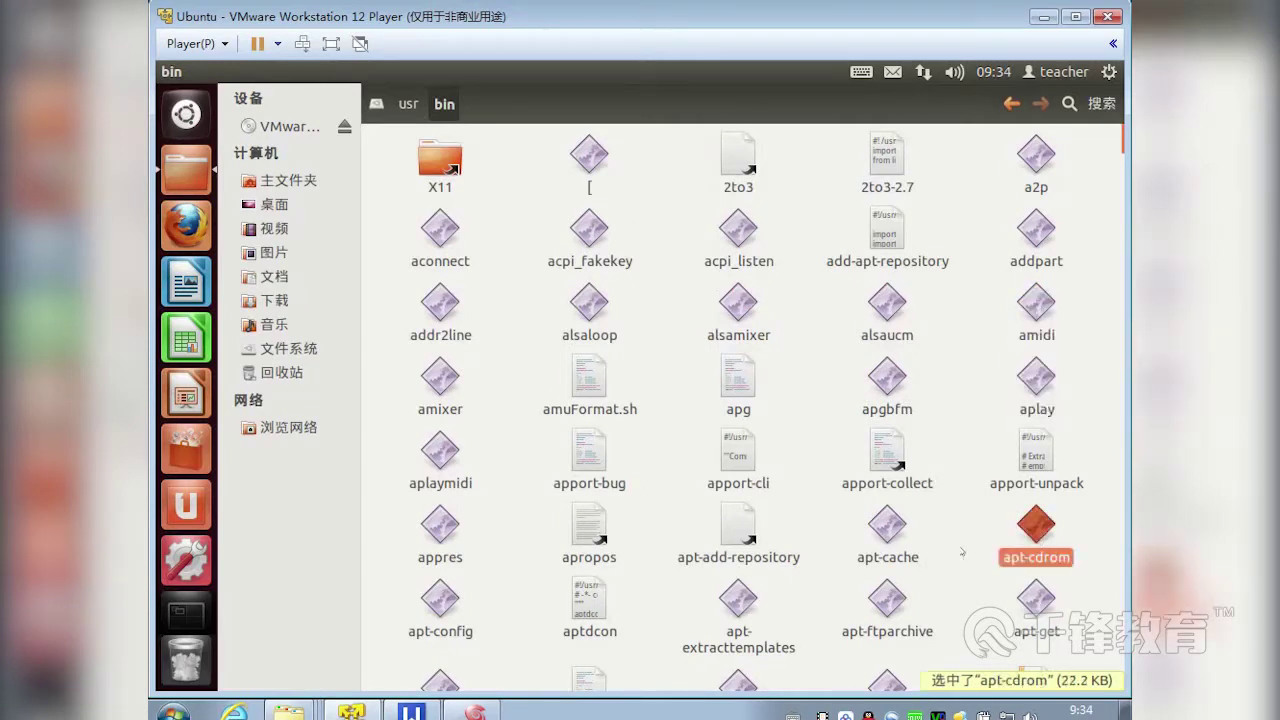
- Select apt-cache in usr/bin as another example, look further down the program files, and return to the usr directory
left_click(900, 540)
scroll(903, 545, "down", 1)
scroll(903, 533, "down", 1)
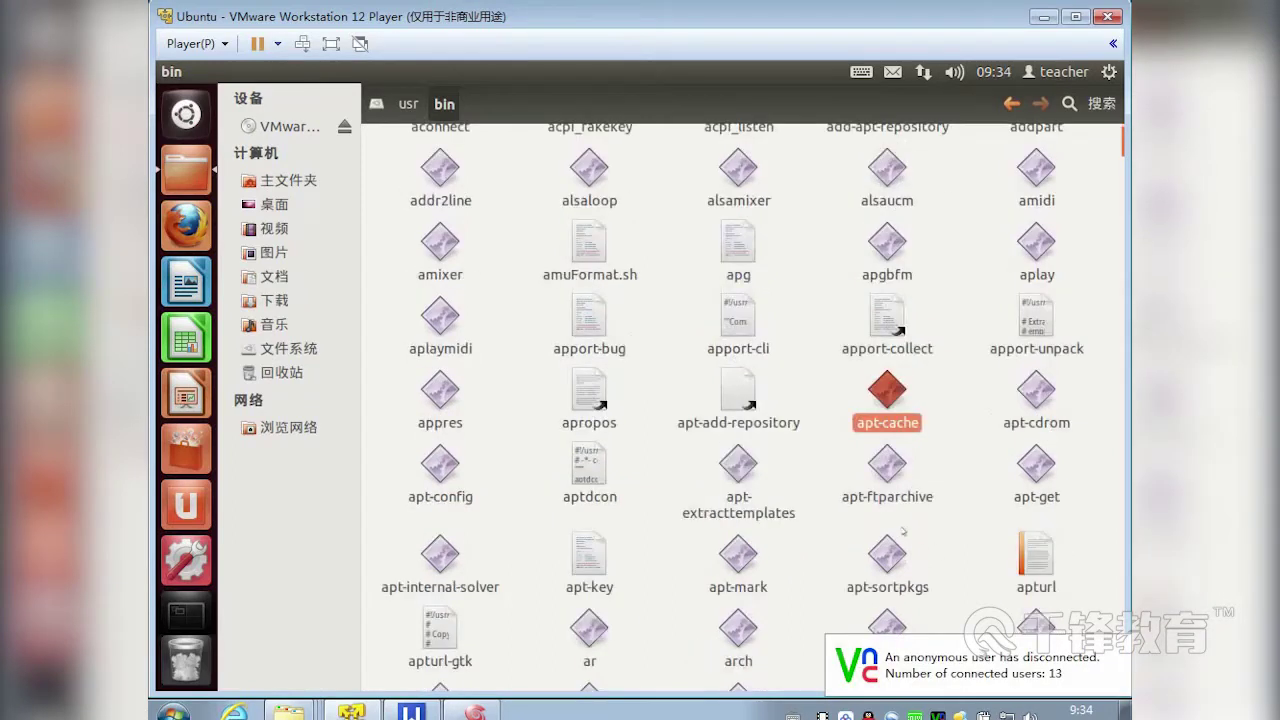
left_click(405, 105)
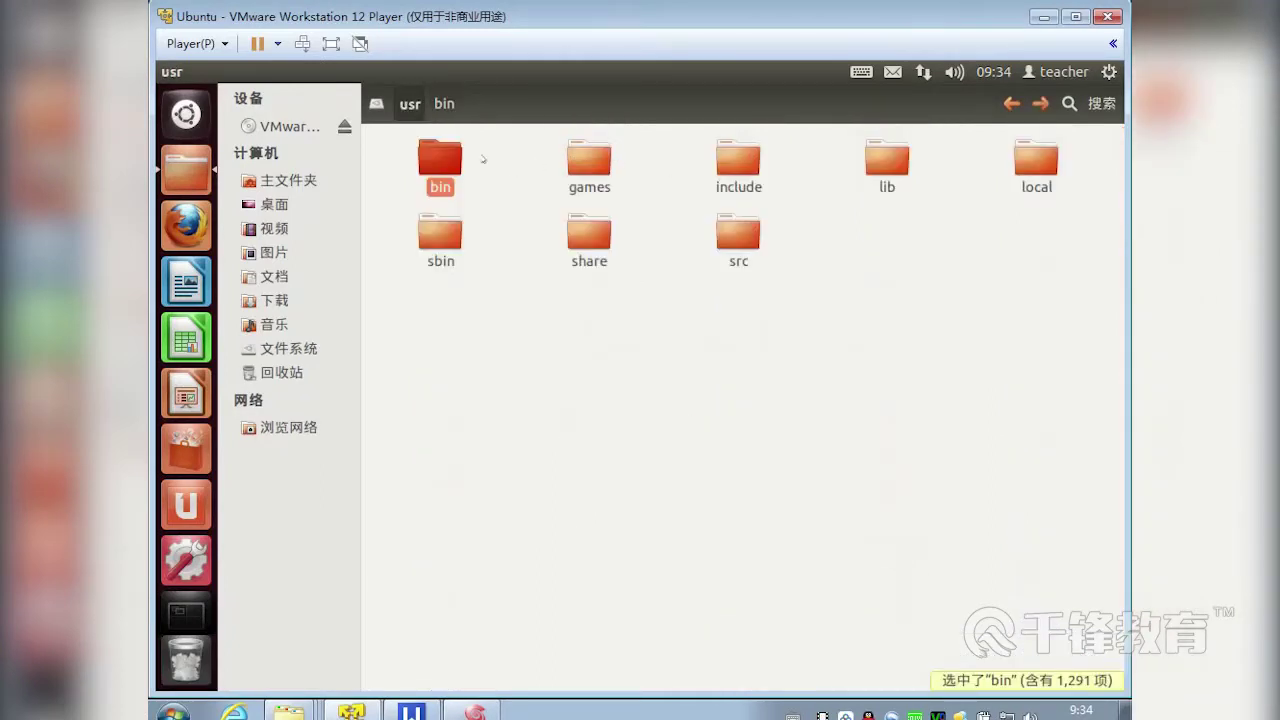
- Open the include subdirectory of usr and look through its subfolders and header files
left_click(740, 170)
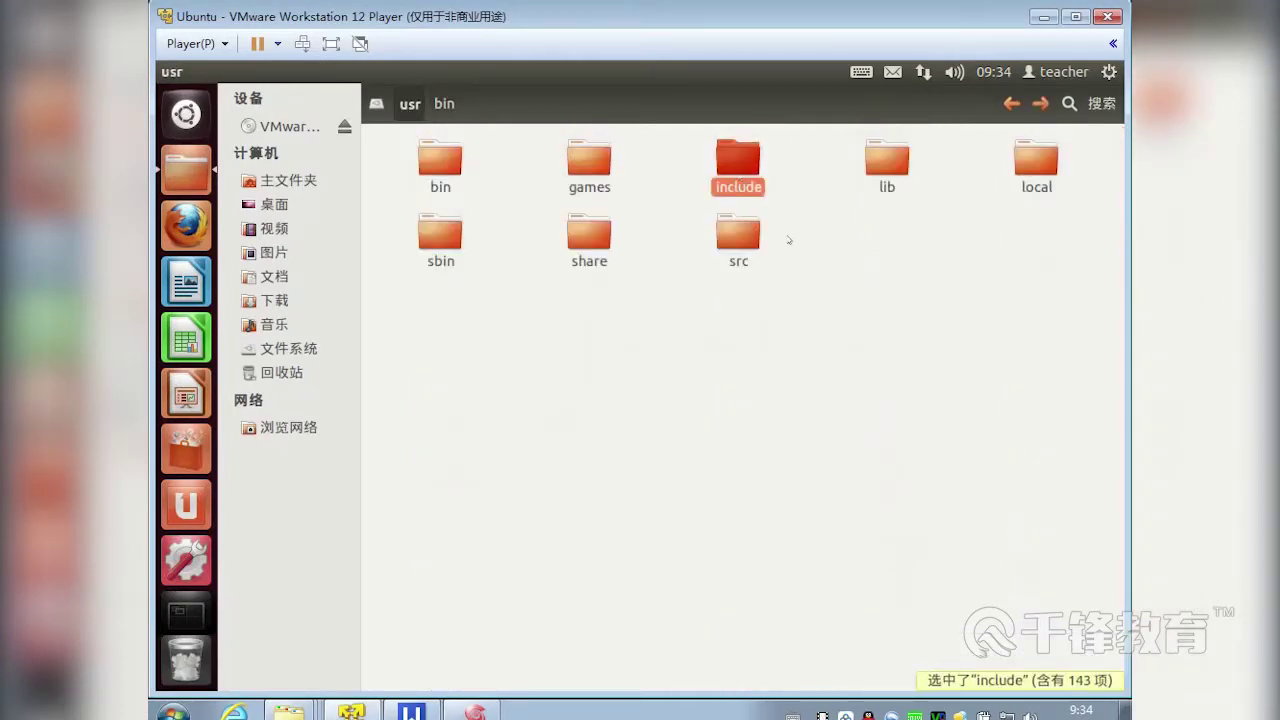
double_click(740, 178)
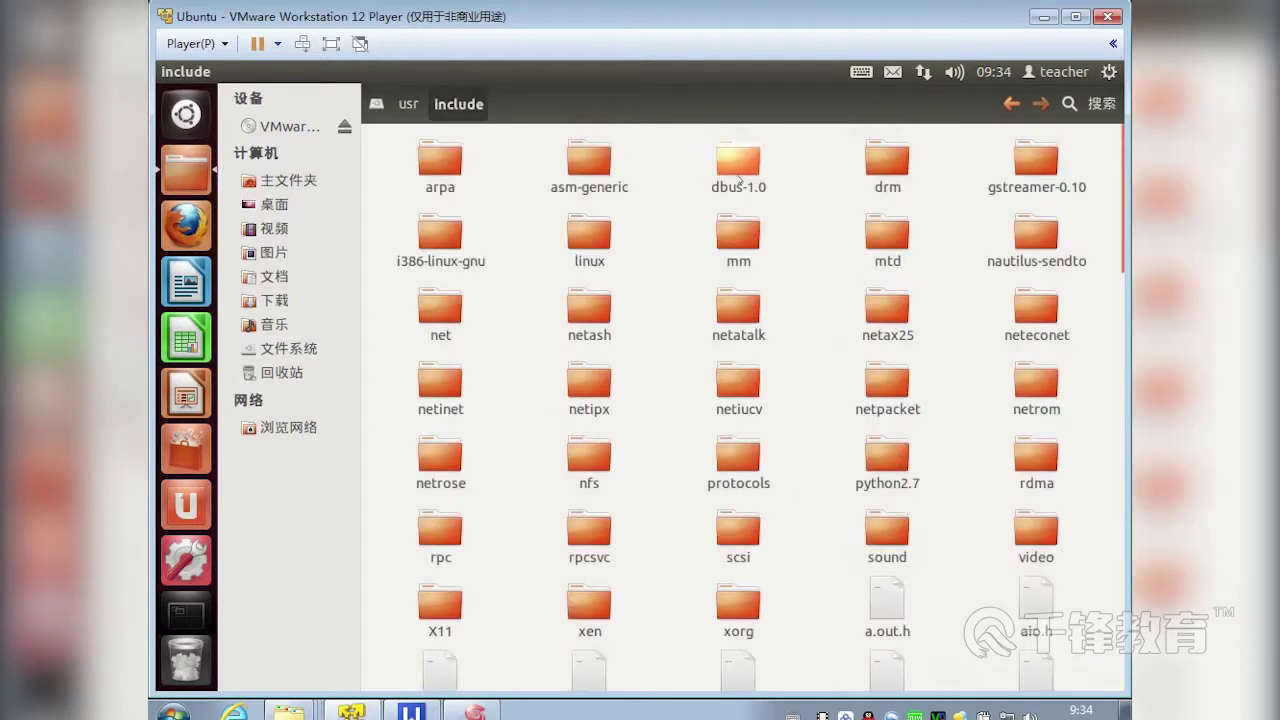
scroll(806, 277, "down", 5)
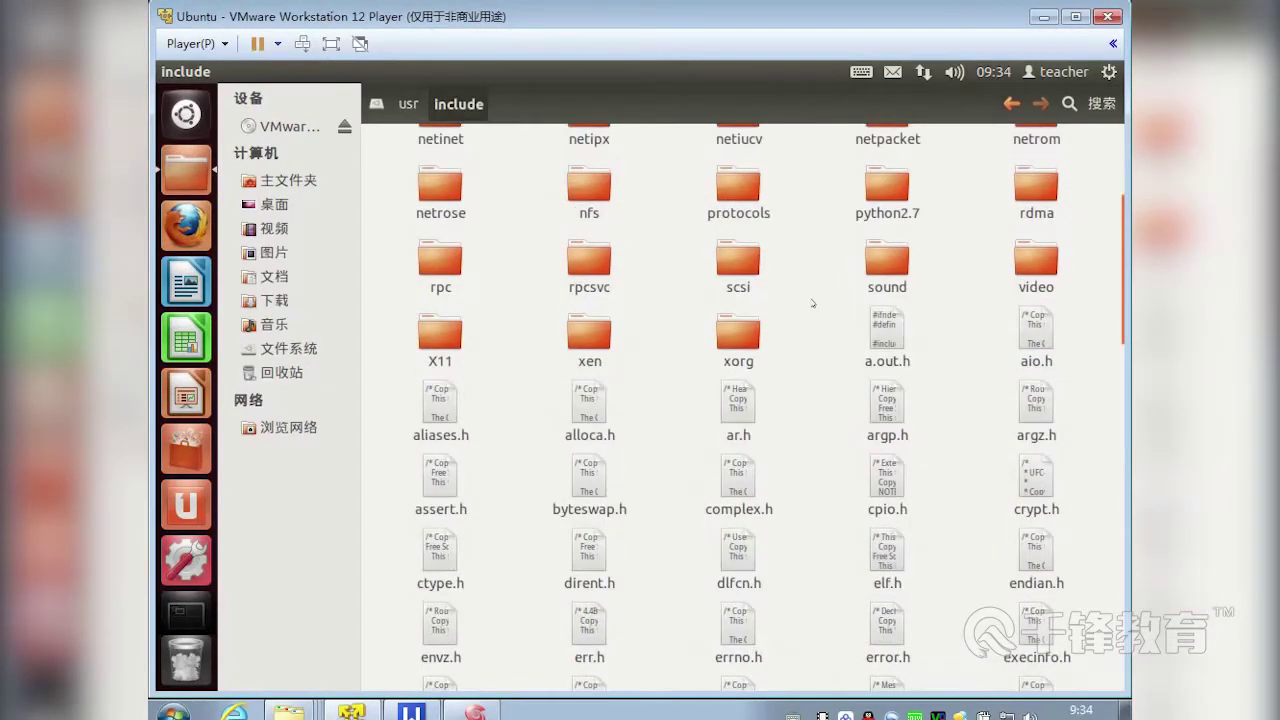
scroll(814, 299, "down", 3)
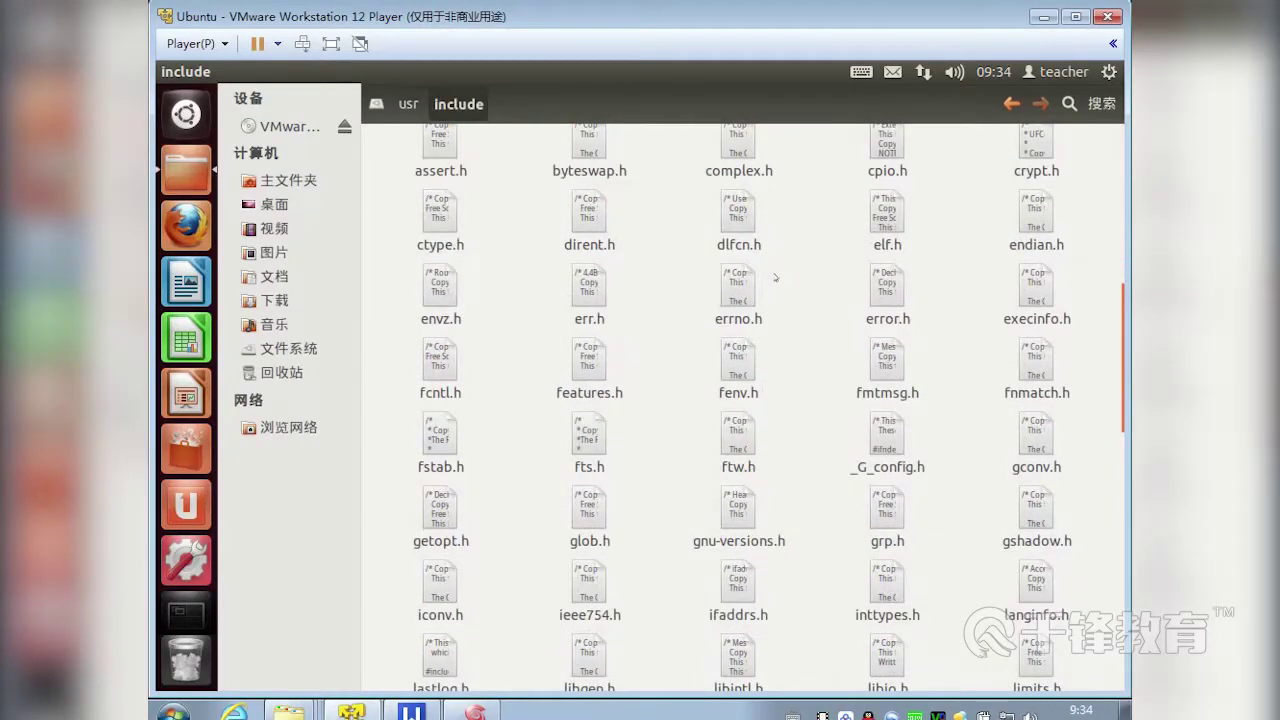
scroll(788, 278, "down", 1)
scroll(788, 279, "down", 3)
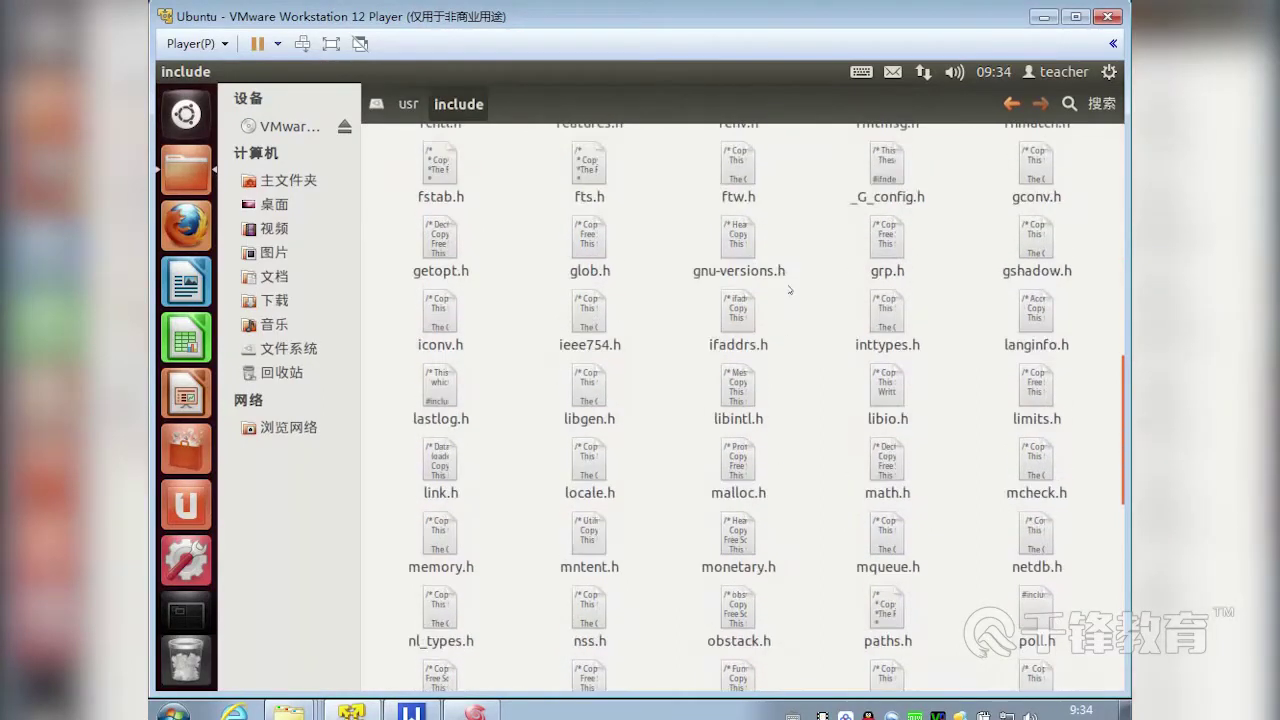
scroll(790, 290, "down", 1)
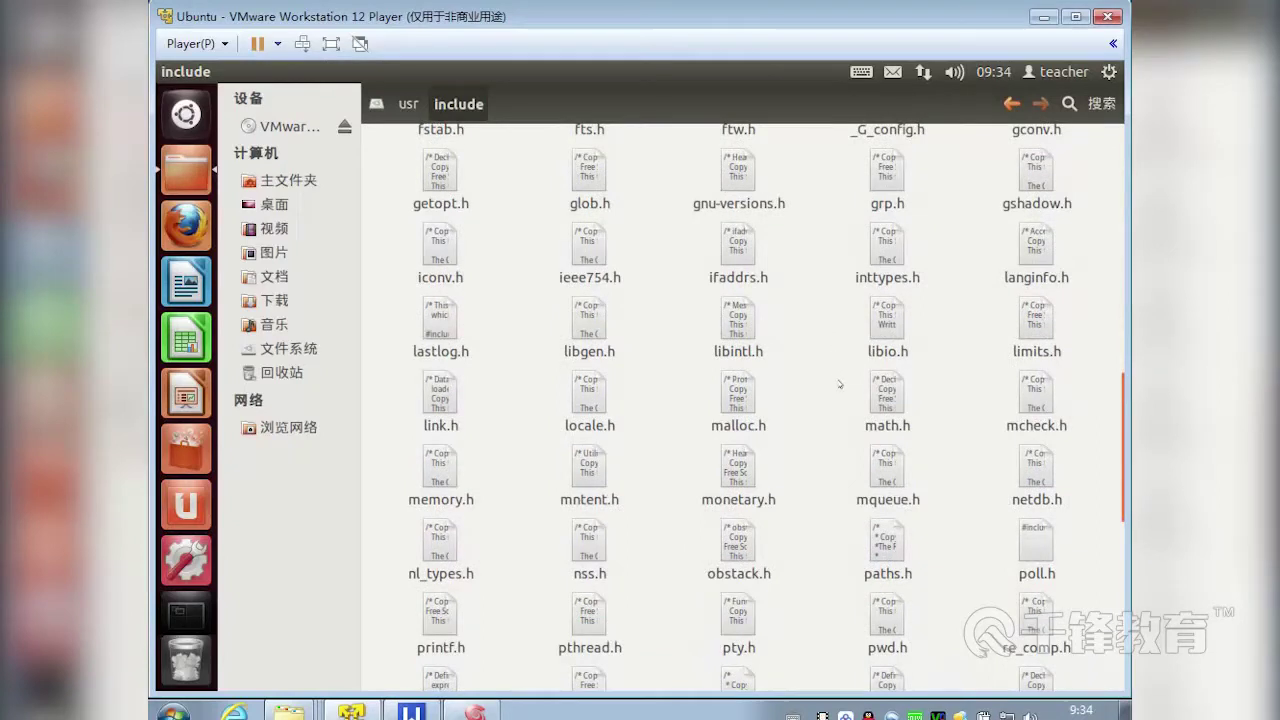
scroll(806, 420, "down", 1)
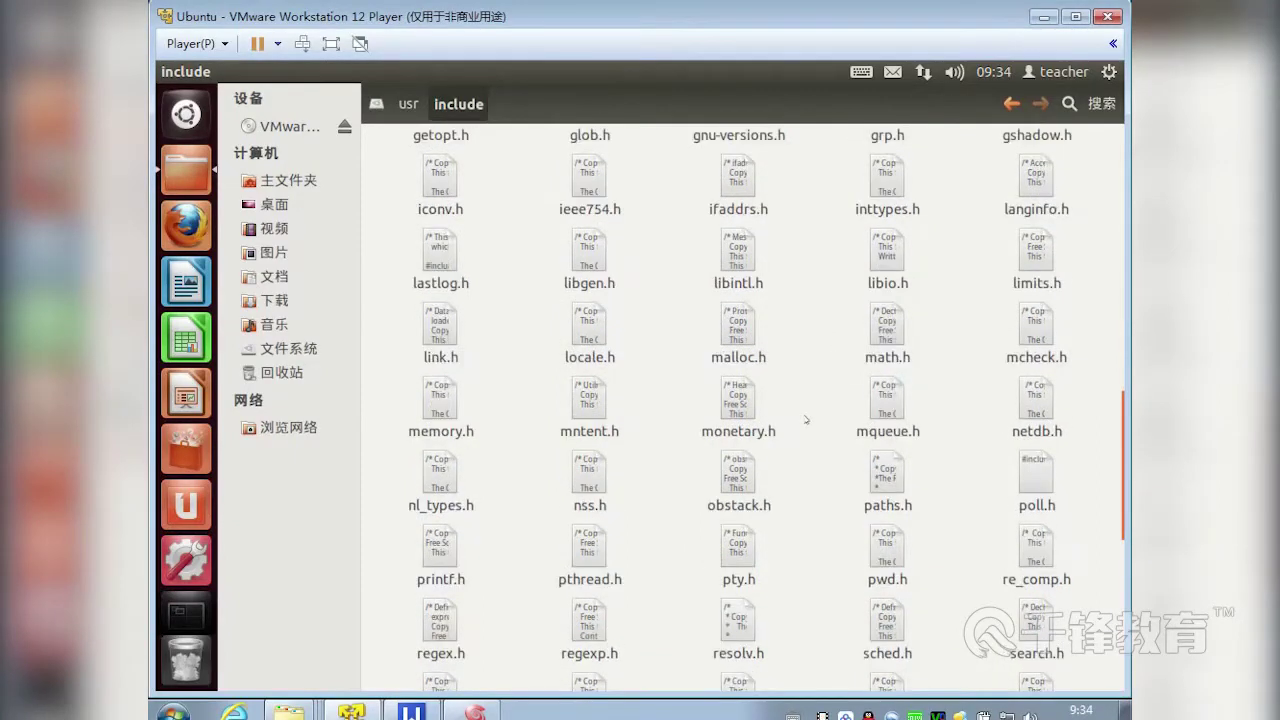
scroll(806, 420, "down", 2)
scroll(803, 478, "down", 2)
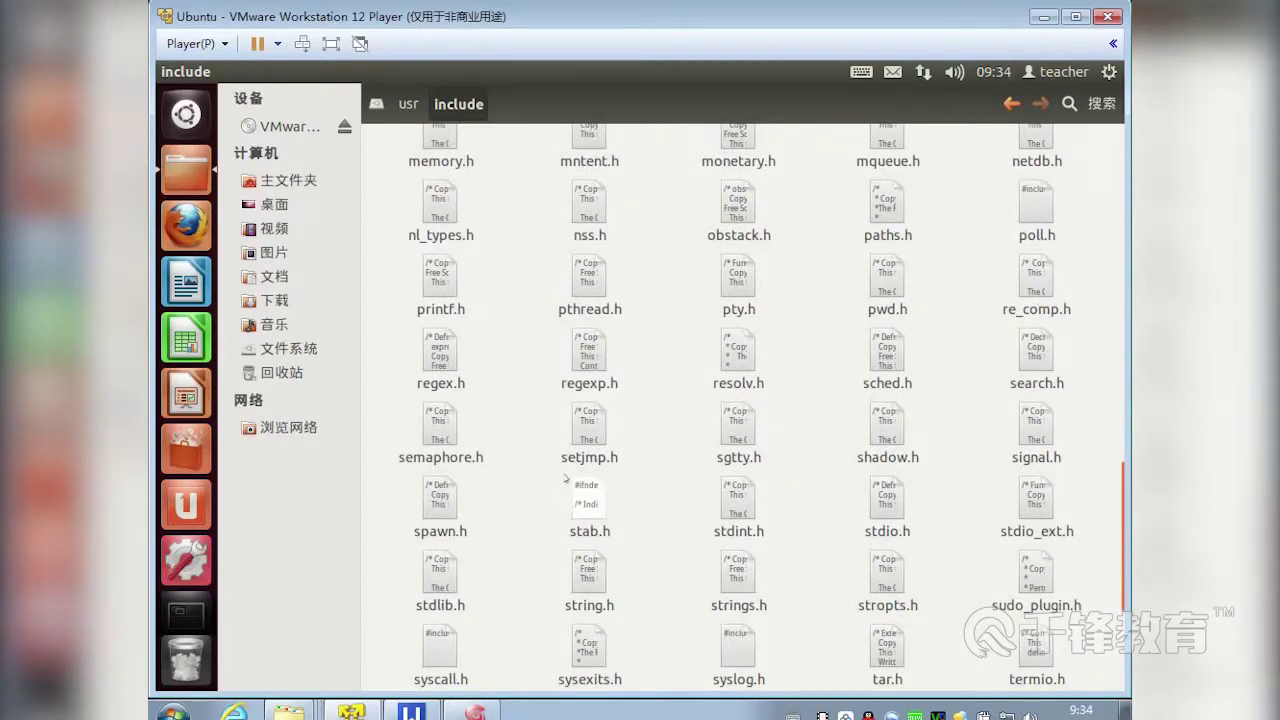
- Select the stdio.h header file as an example and return to the usr directory
left_click(905, 528)
scroll(942, 470, "down", 2)
scroll(930, 445, "down", 1)
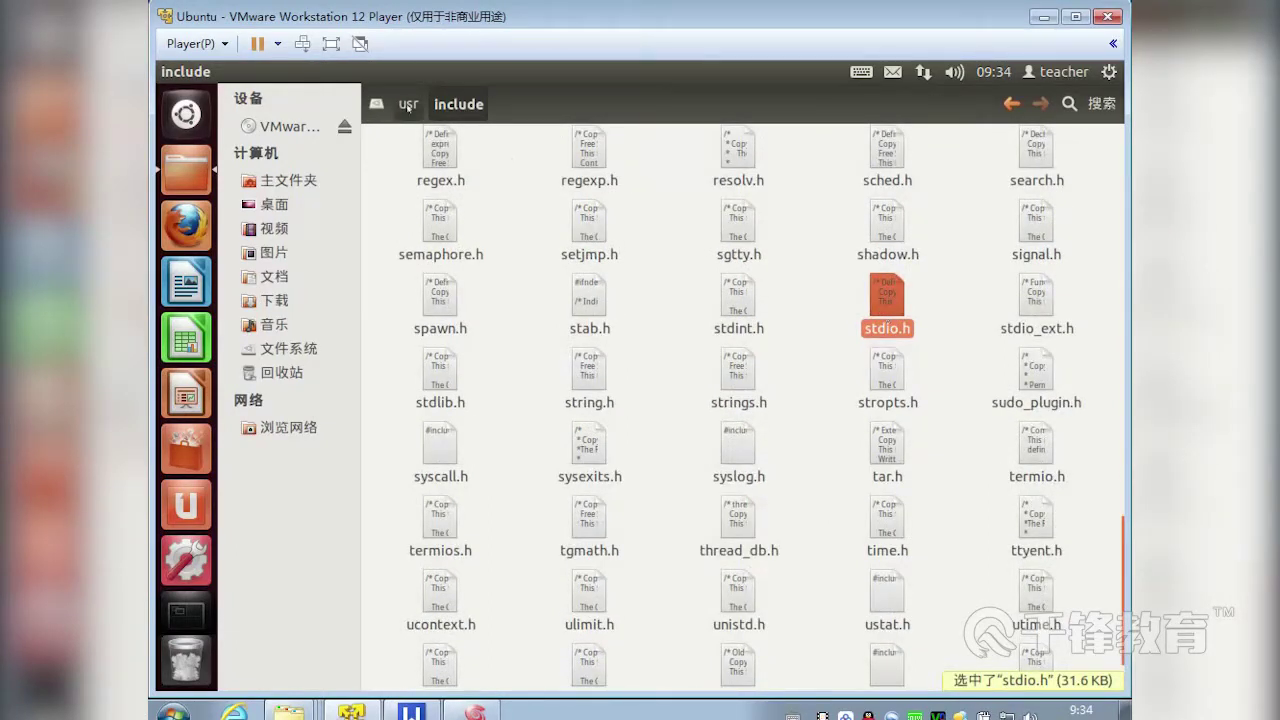
left_click(408, 108)
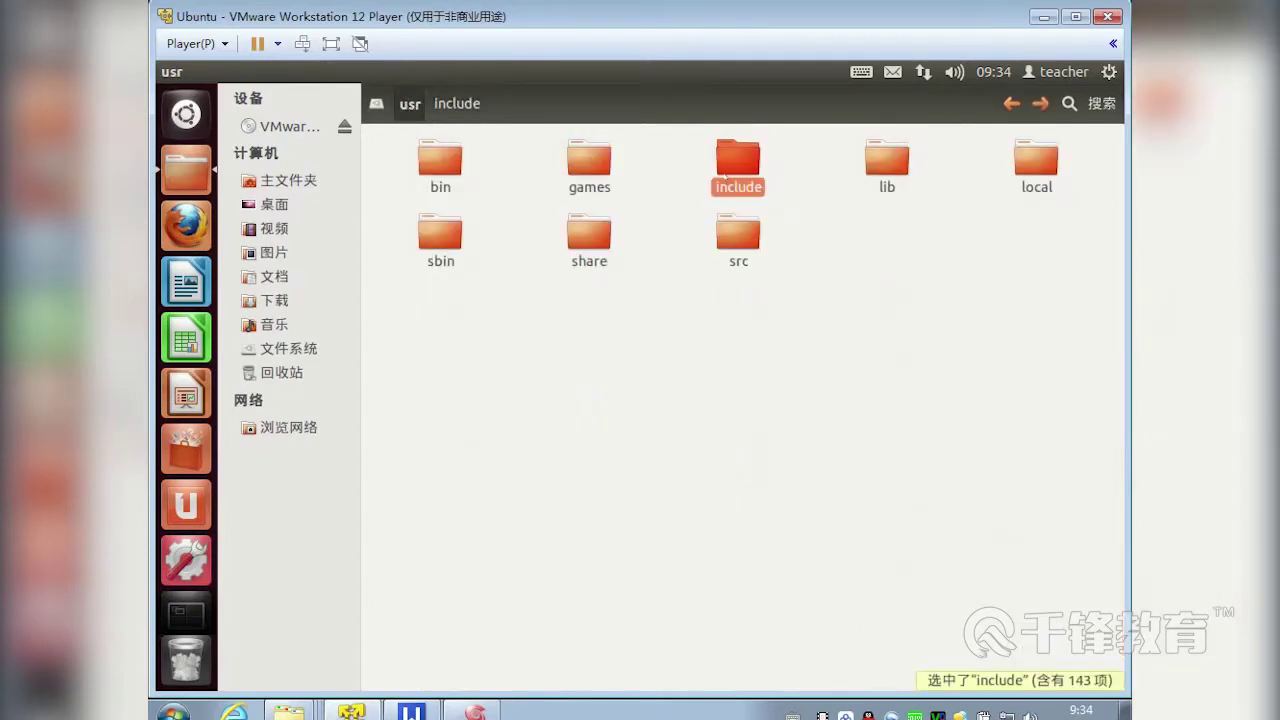
- Select lib in usr, then open sbin and select the program files arpd, anacron, atd and biosdecode in turn
left_click(886, 158)
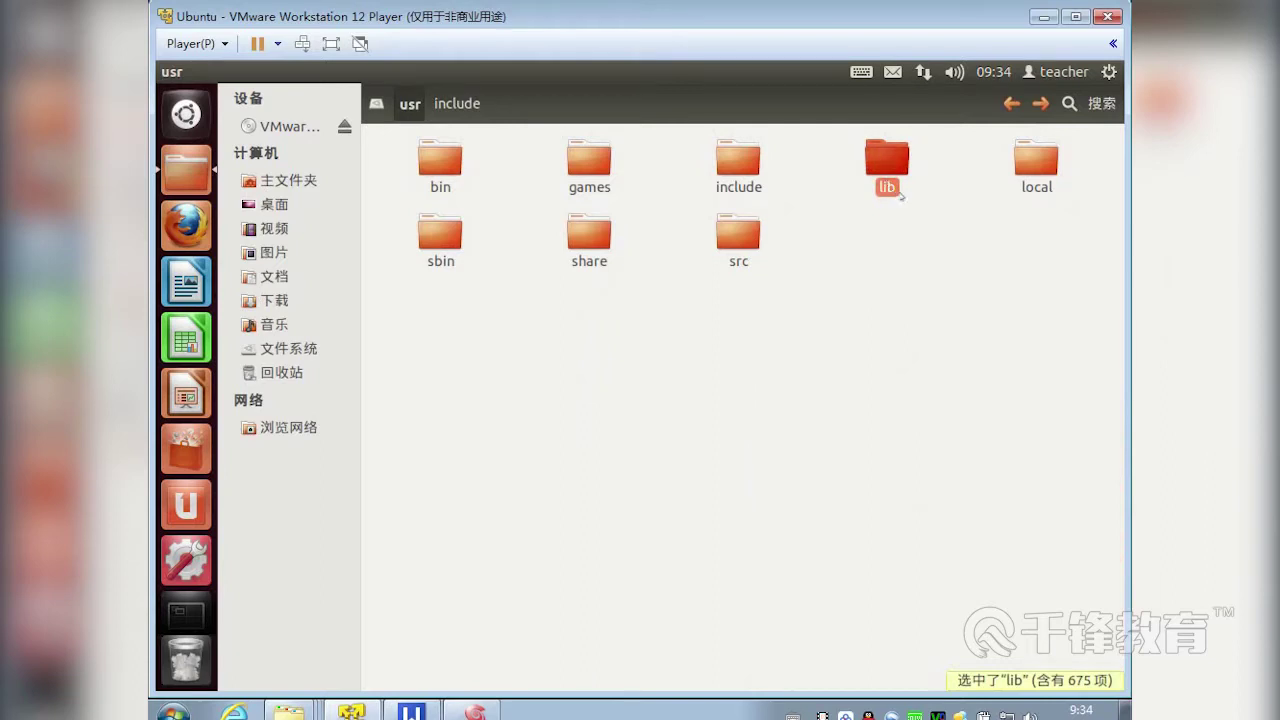
double_click(440, 236)
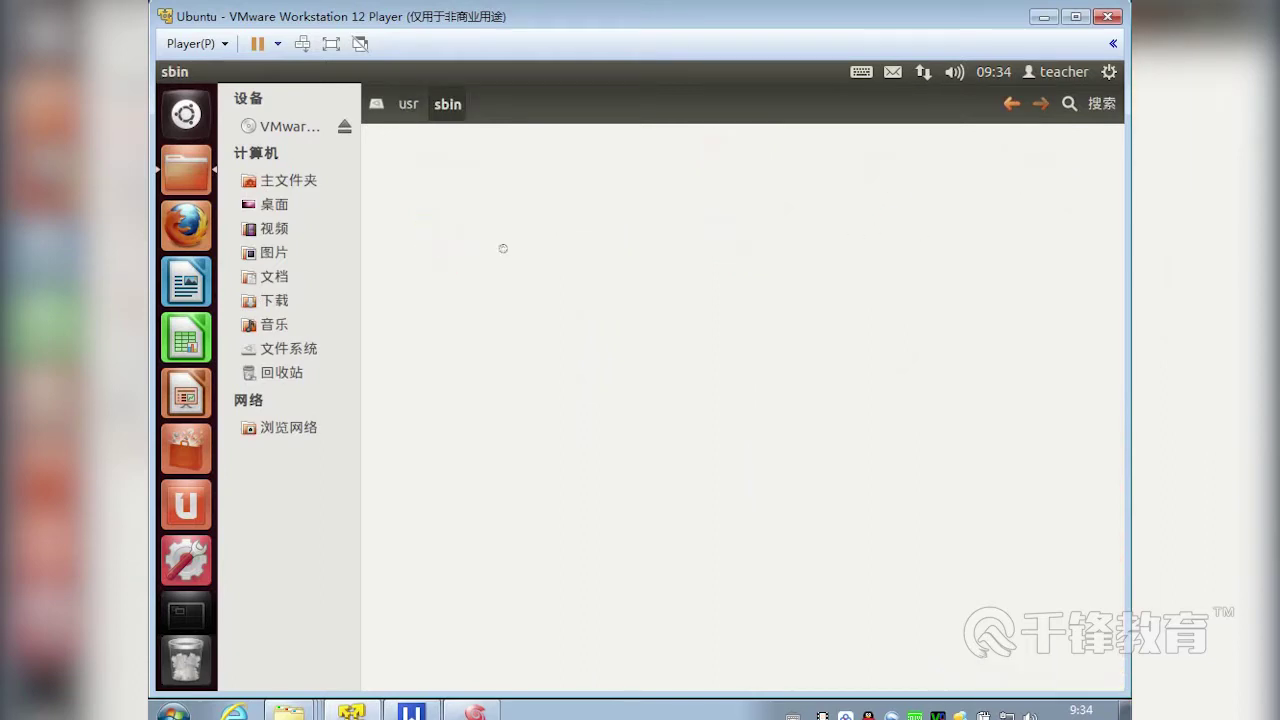
left_click(590, 302)
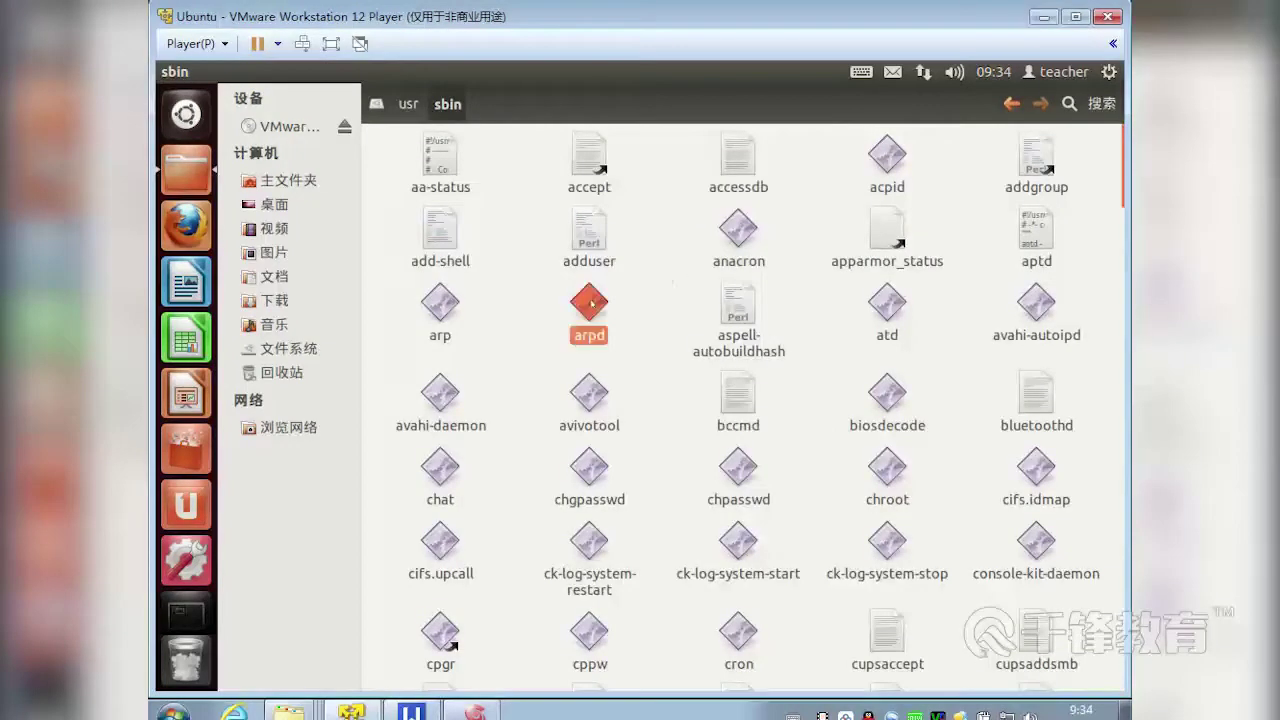
left_click(738, 228)
left_click(882, 305)
left_click(887, 392)
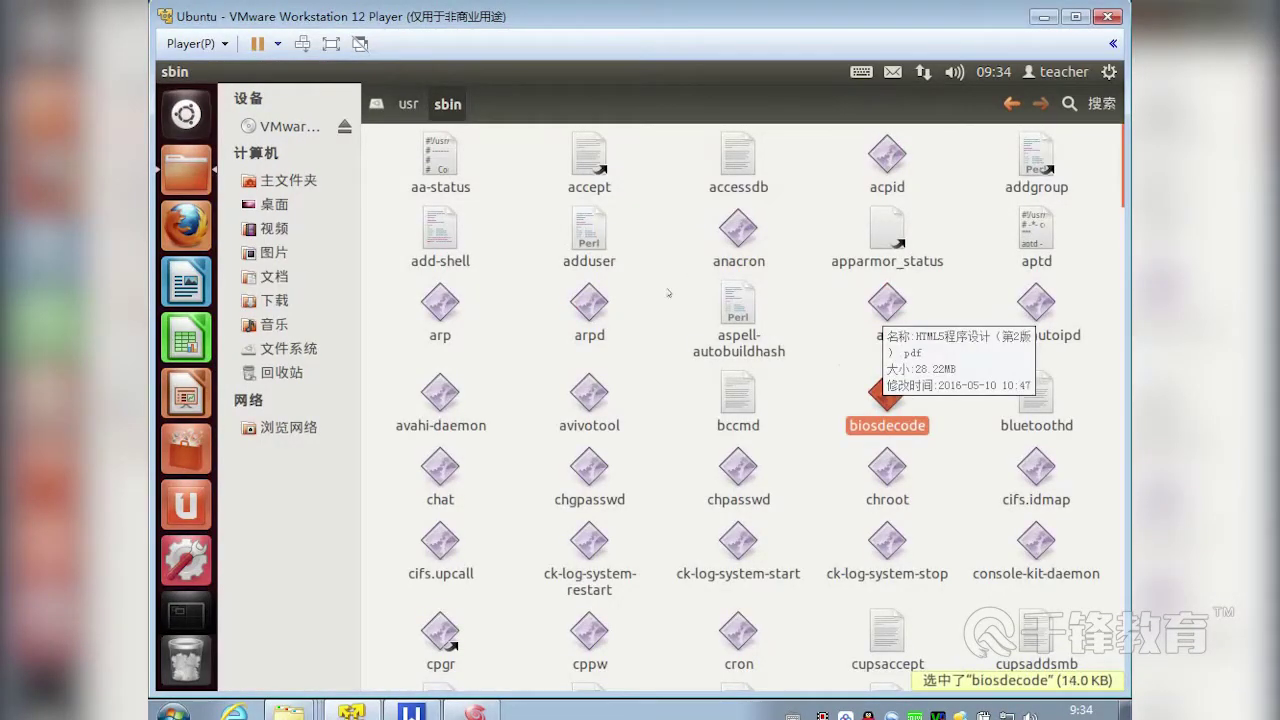
- Return to the root directory and select all its items to point them out, and clear the selection
left_click(377, 103)
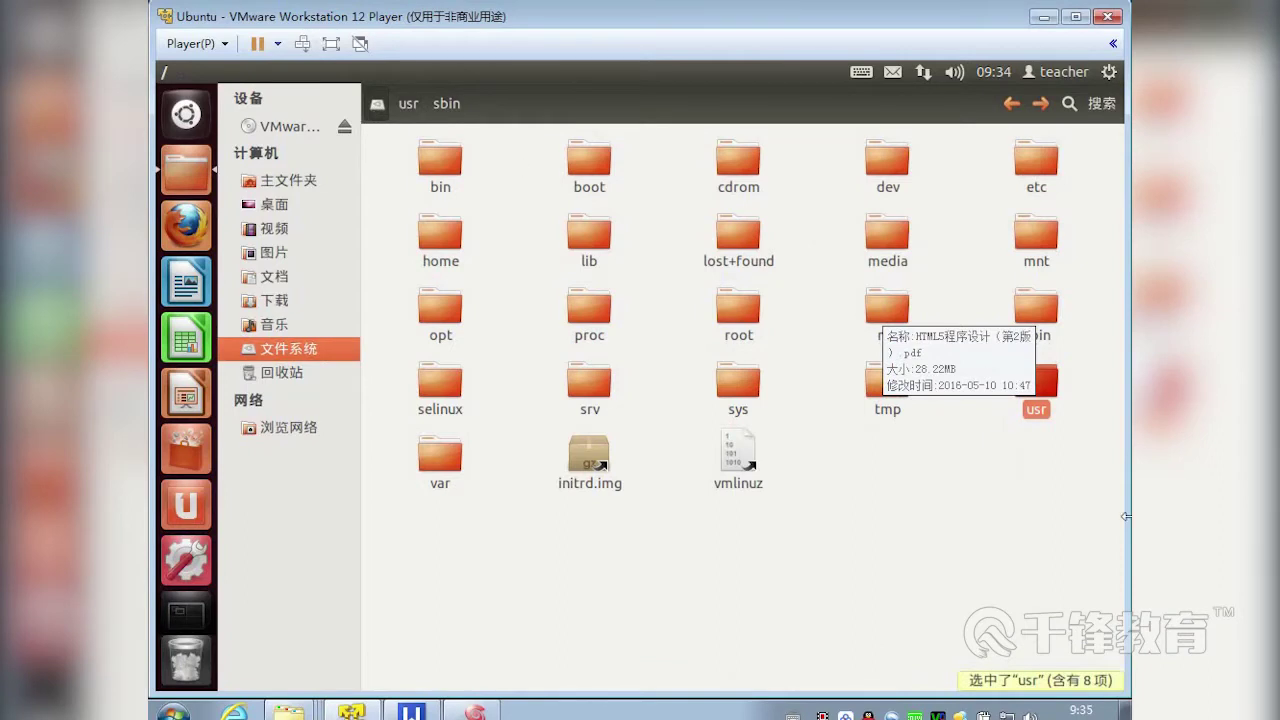
left_click(1053, 522)
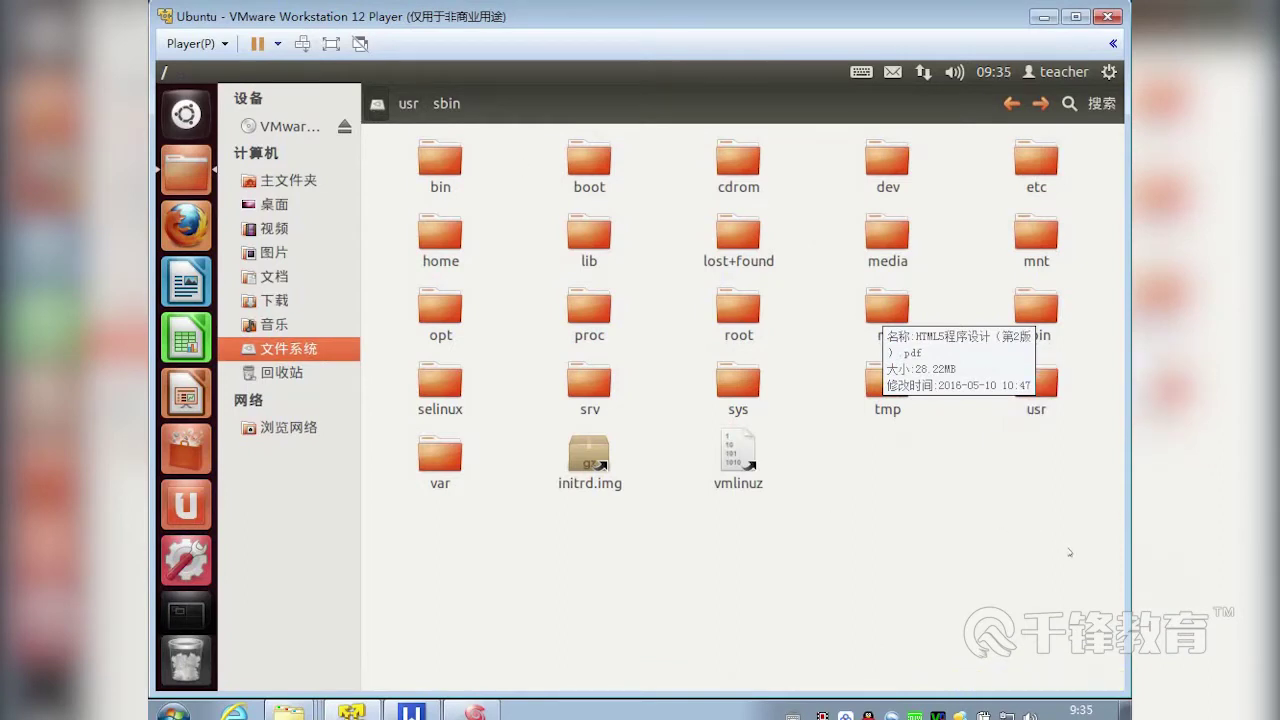
left_click_drag(1087, 556, 354, 78)
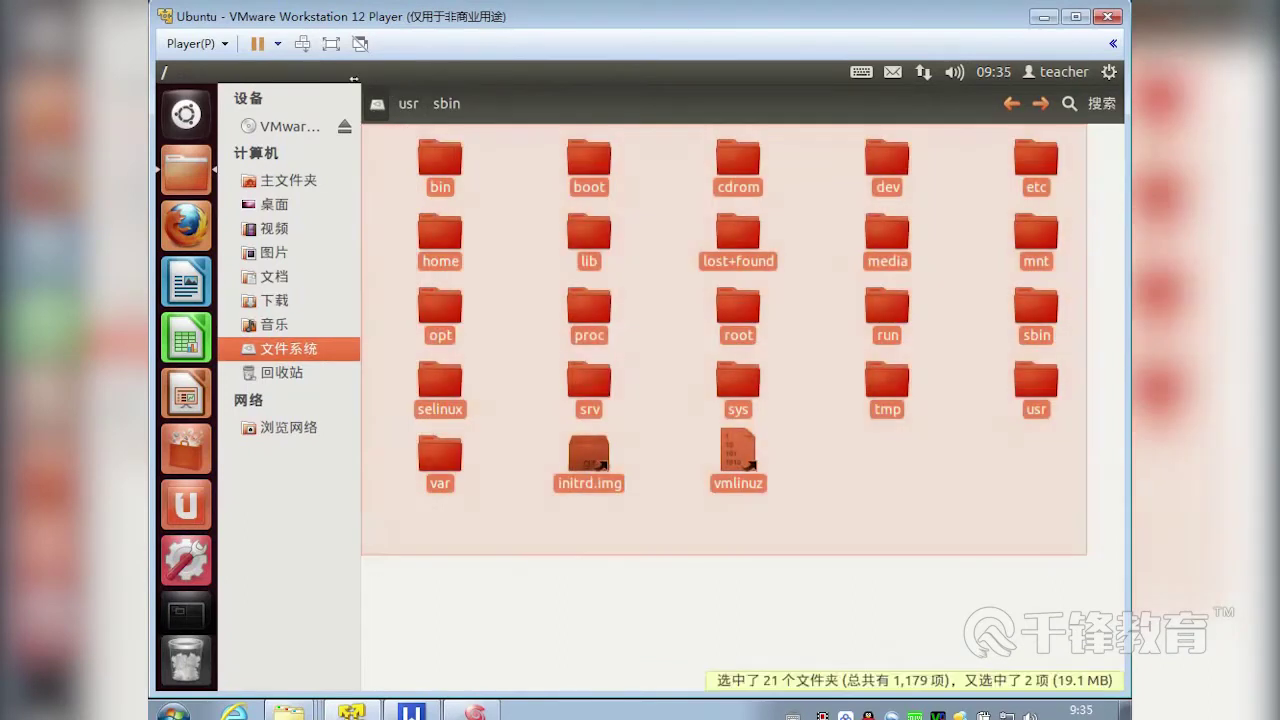
left_click(814, 357)
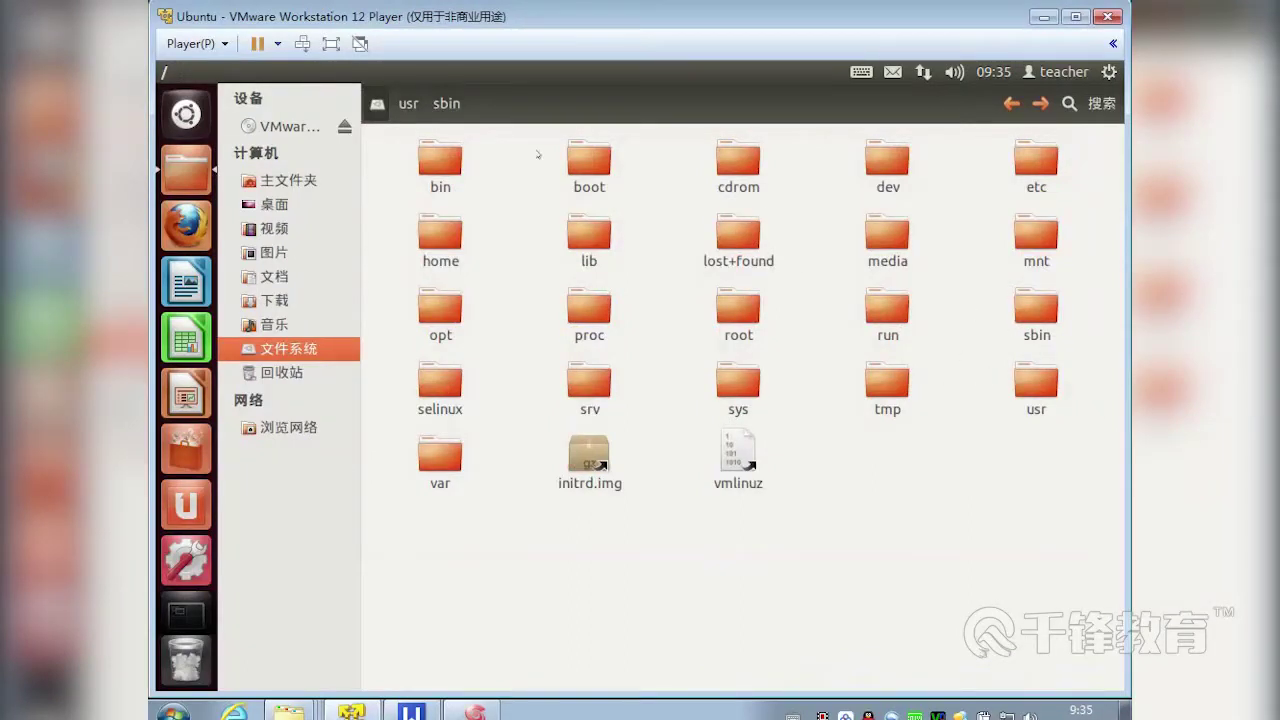
- Review the root subdirectories by selecting bin, boot, dev, etc and home in turn
left_click(440, 162)
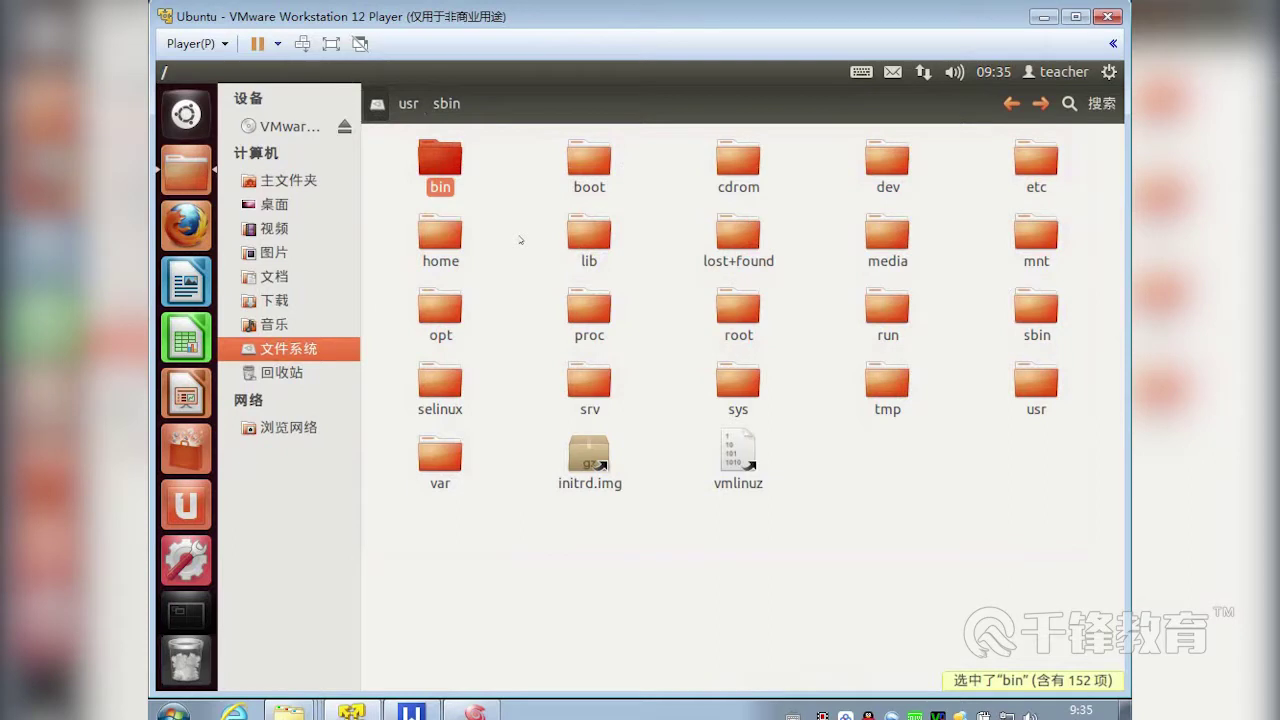
left_click(589, 160)
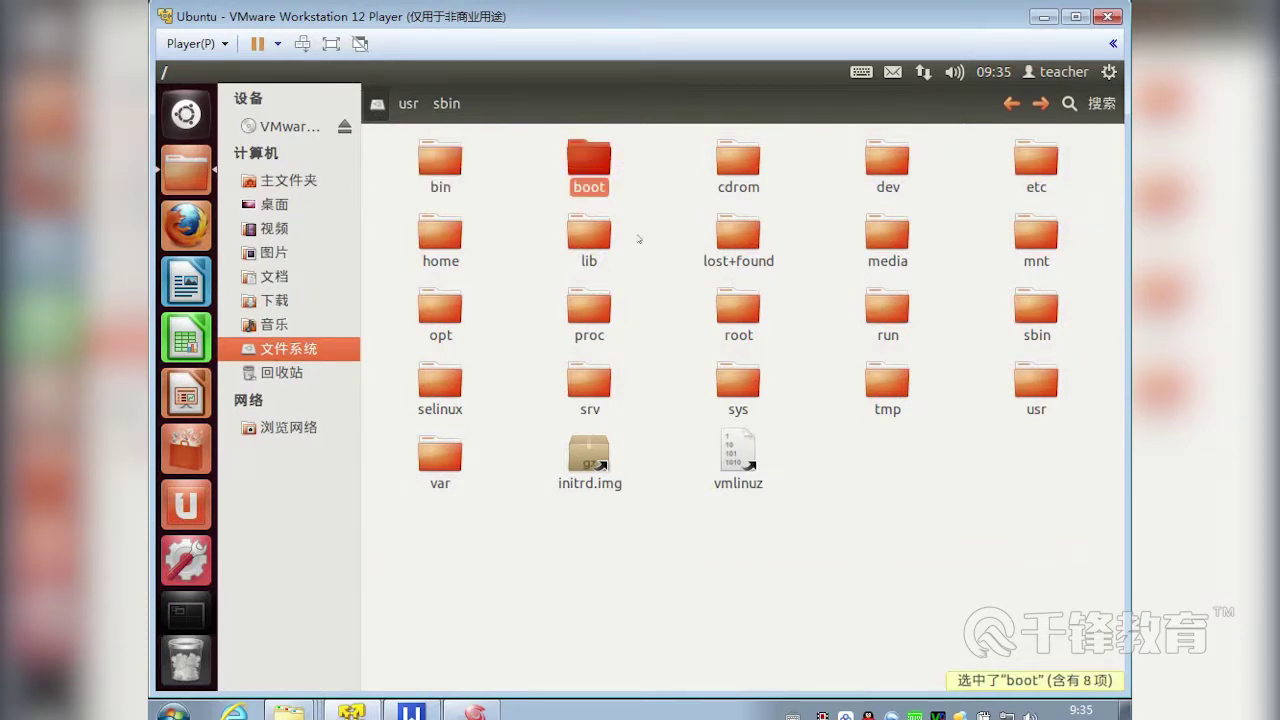
left_click(889, 172)
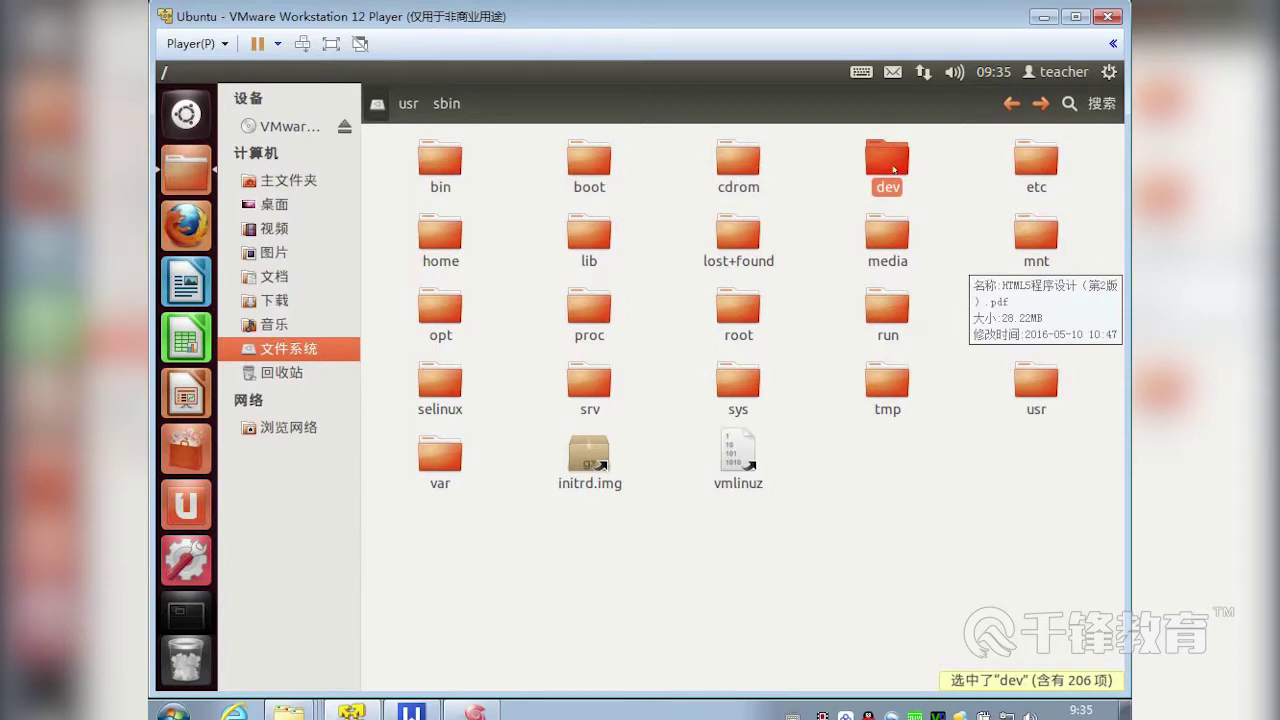
left_click(1036, 160)
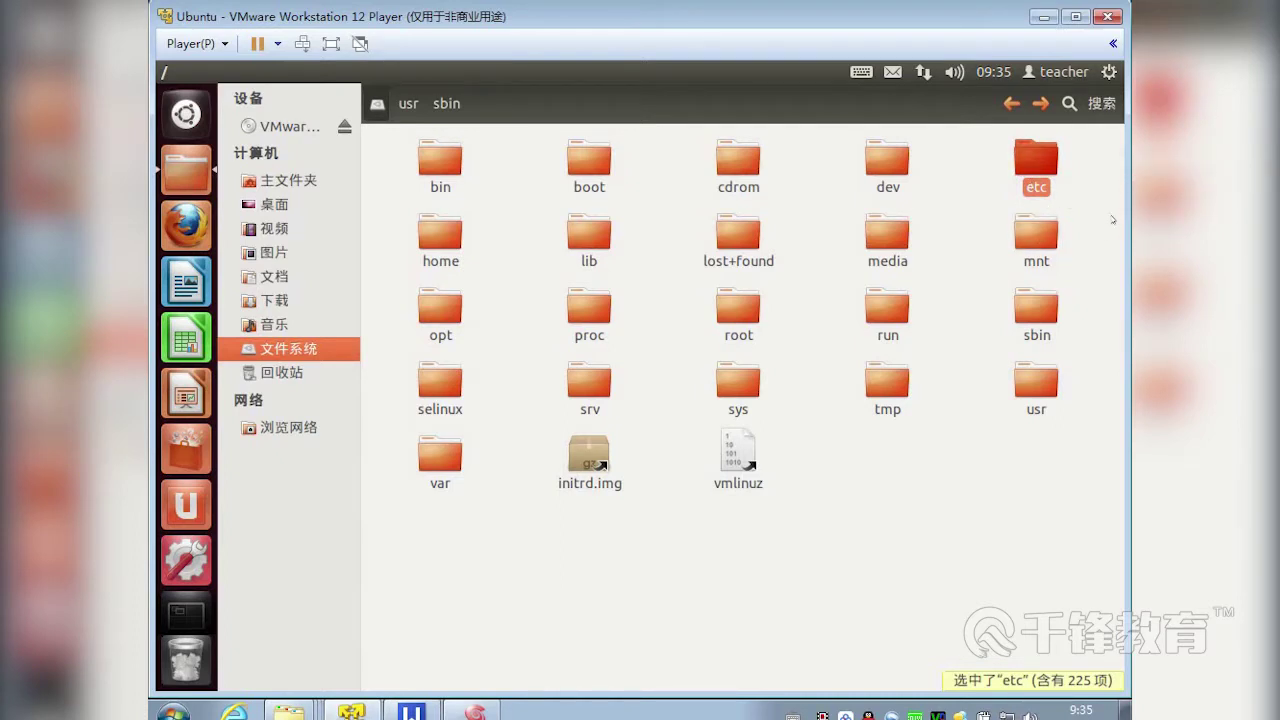
left_click(440, 238)
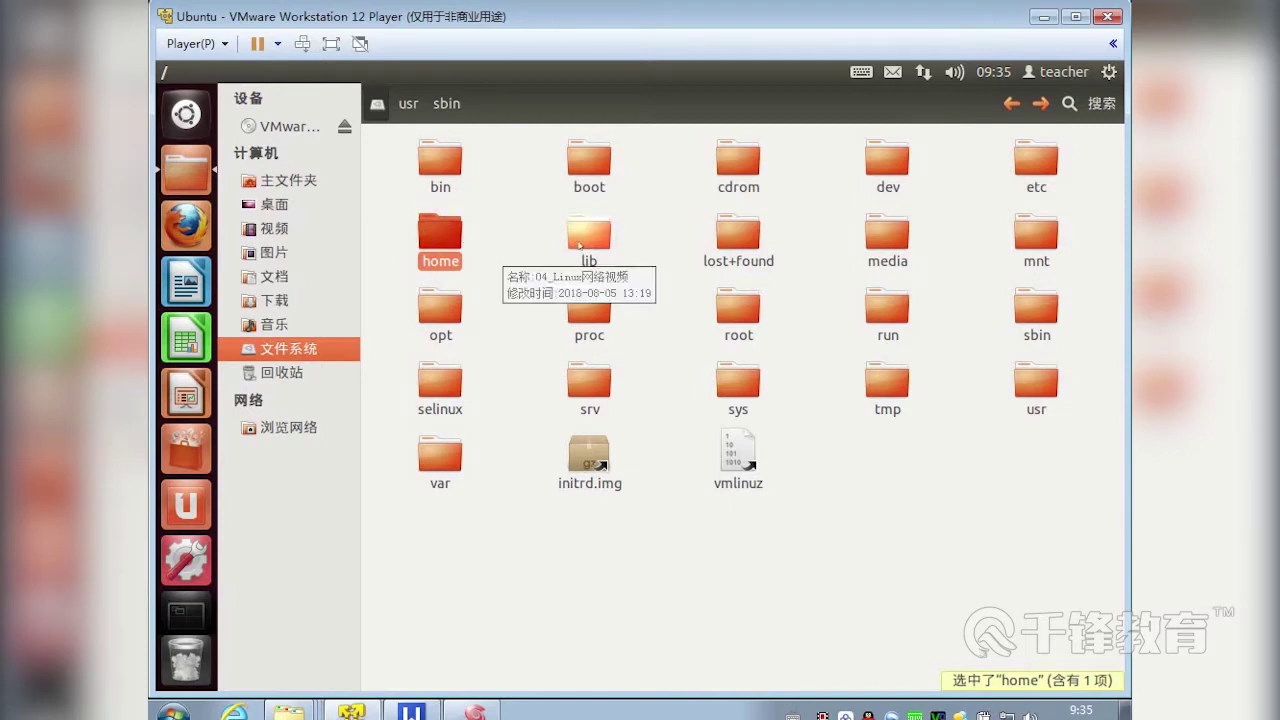
- Open the home directory, point out the user's folder in it, and return to the root directory
double_click(440, 232)
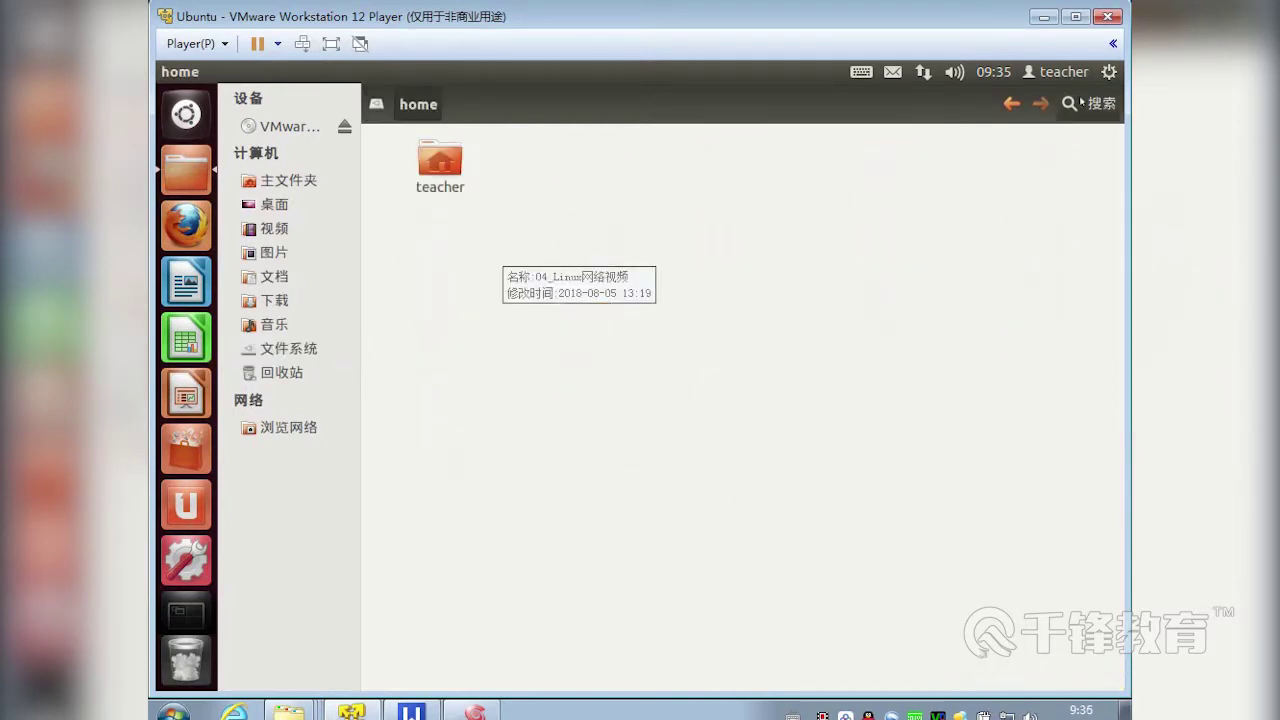
left_click(440, 165)
left_click(378, 106)
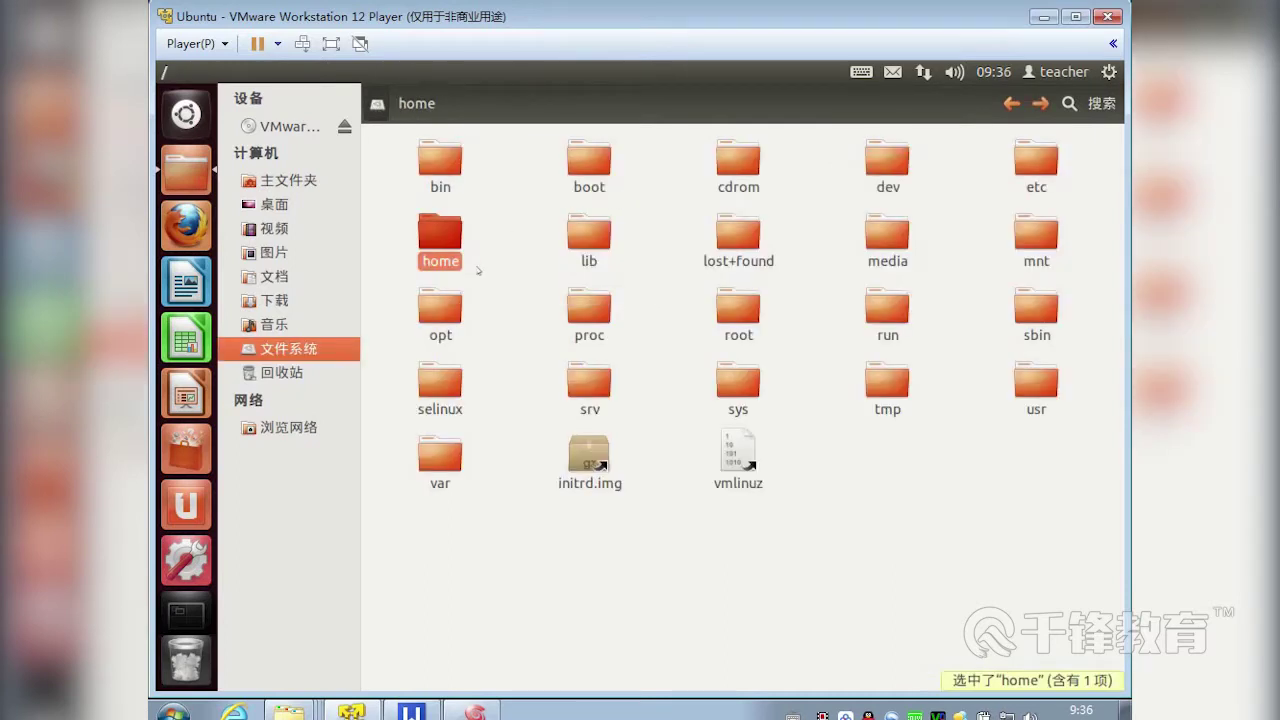
- Continue the review in the root directory by selecting lib, mnt, root, sbin and sys in turn
left_click(589, 238)
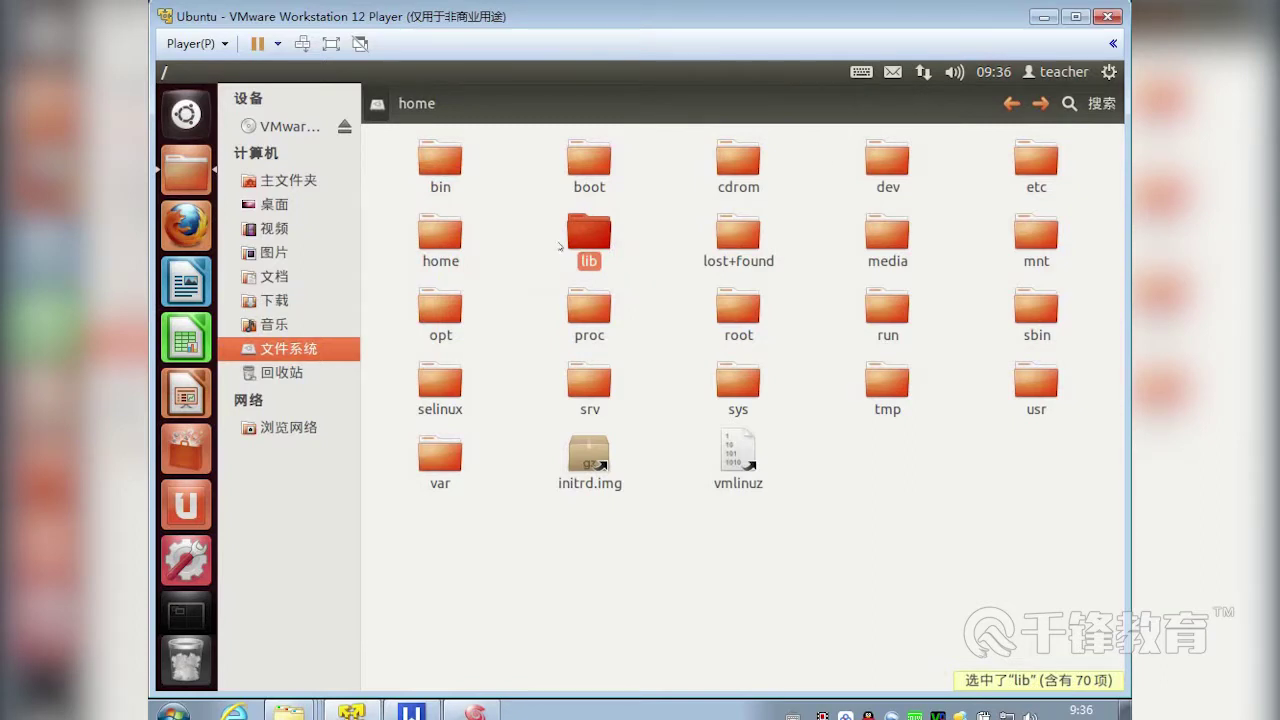
left_click(1052, 241)
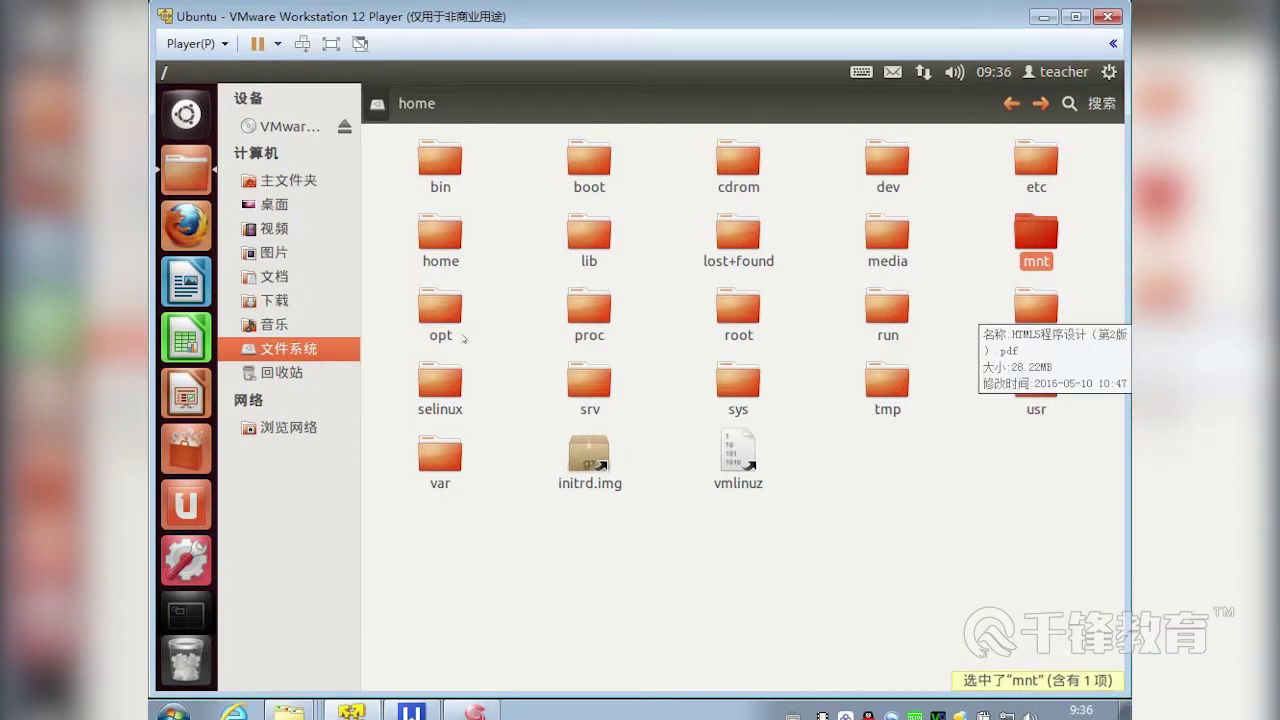
left_click(737, 318)
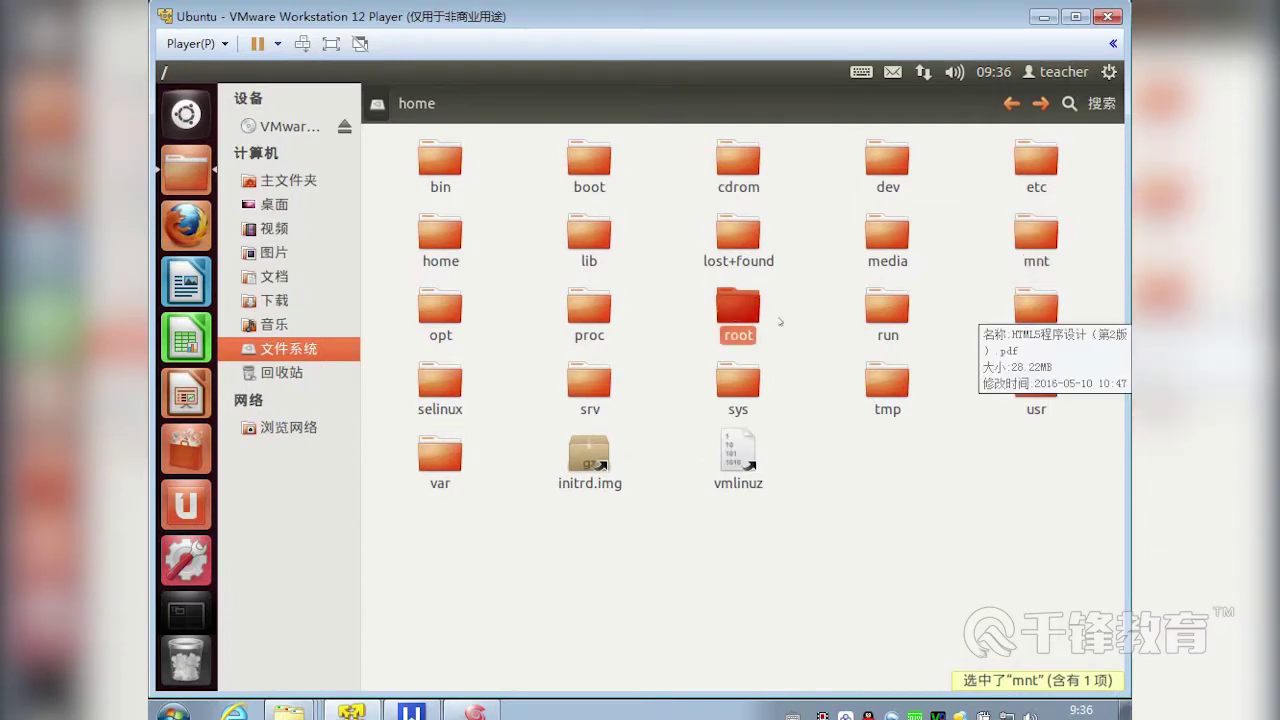
left_click(1019, 501)
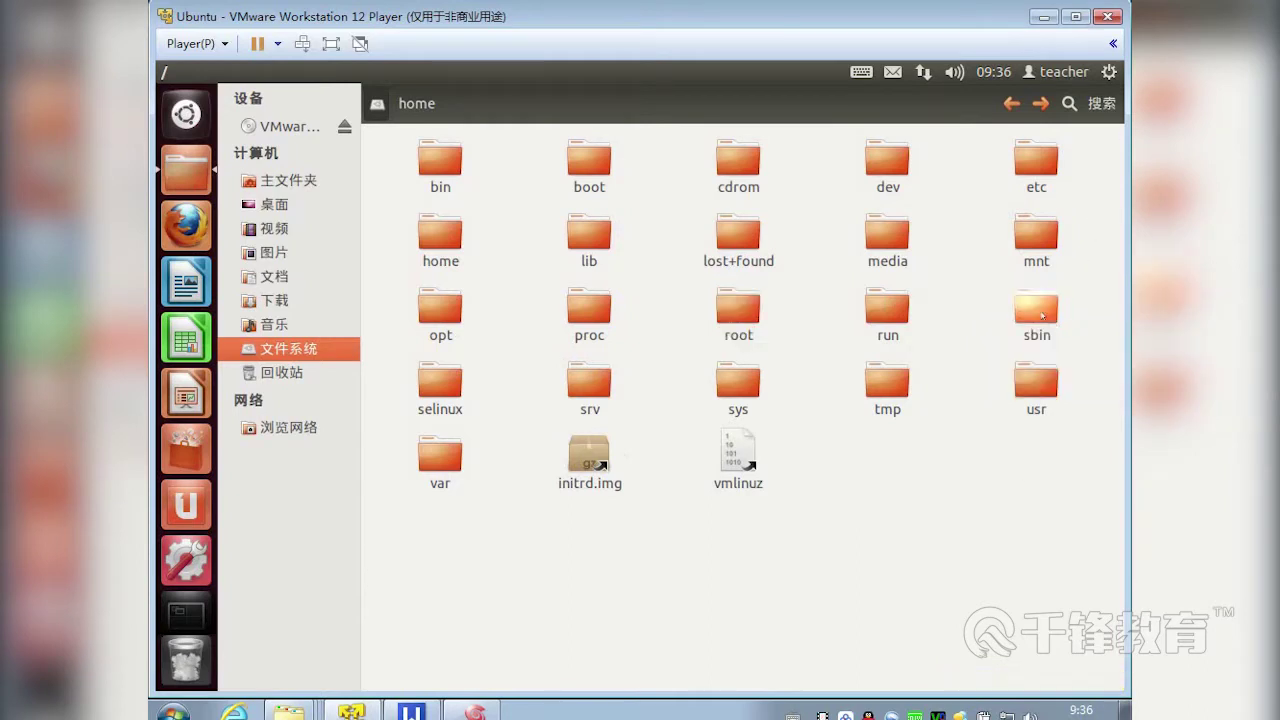
left_click(1055, 324)
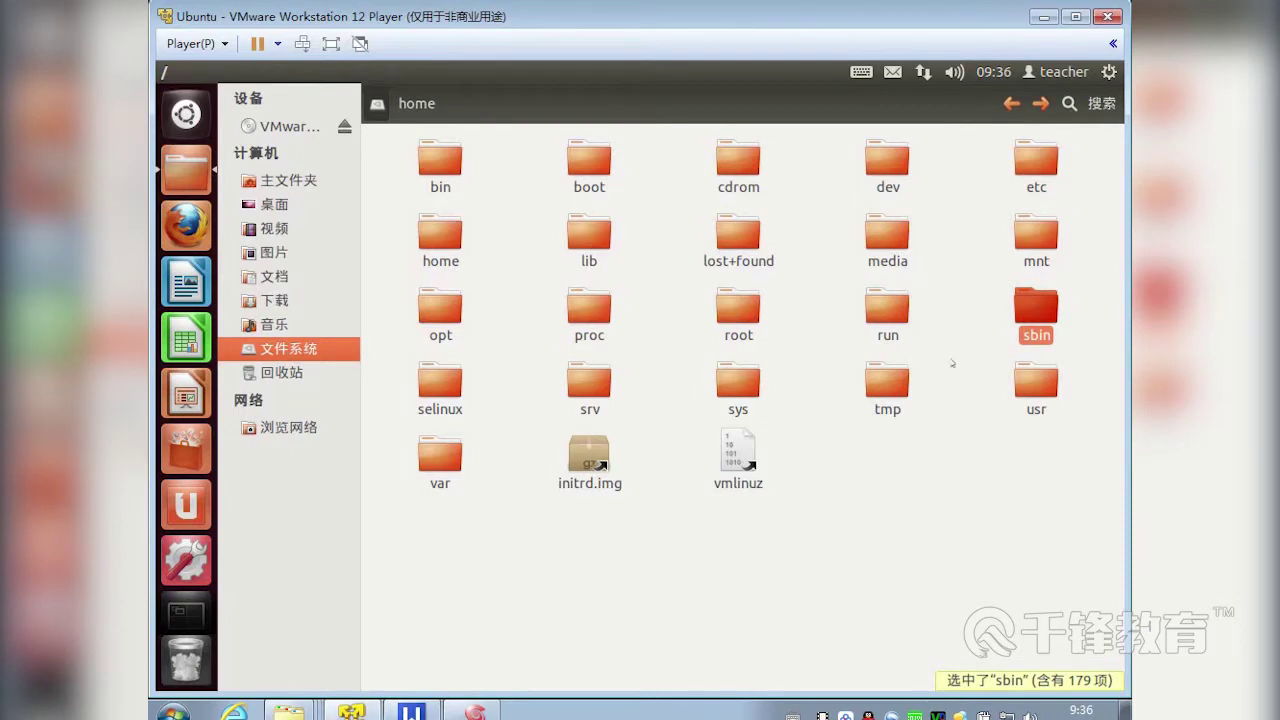
left_click(745, 397)
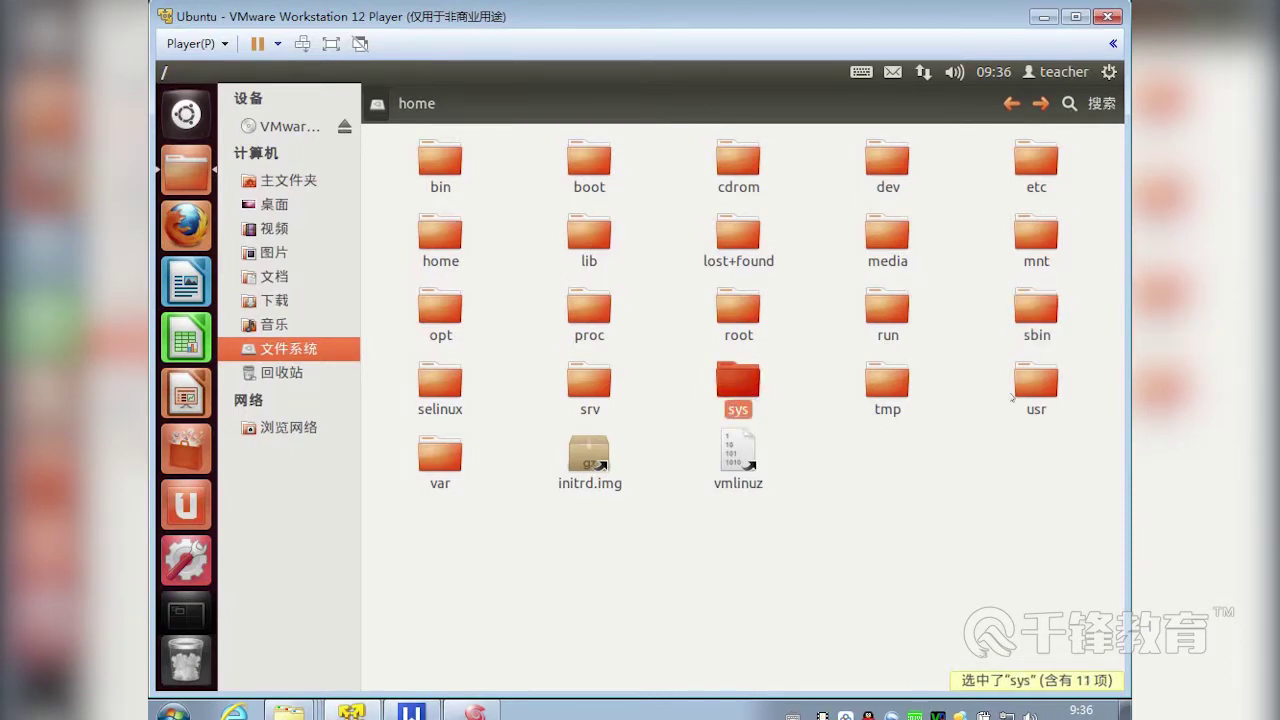
- Open the usr directory and select its bin subdirectory
left_click(1045, 405)
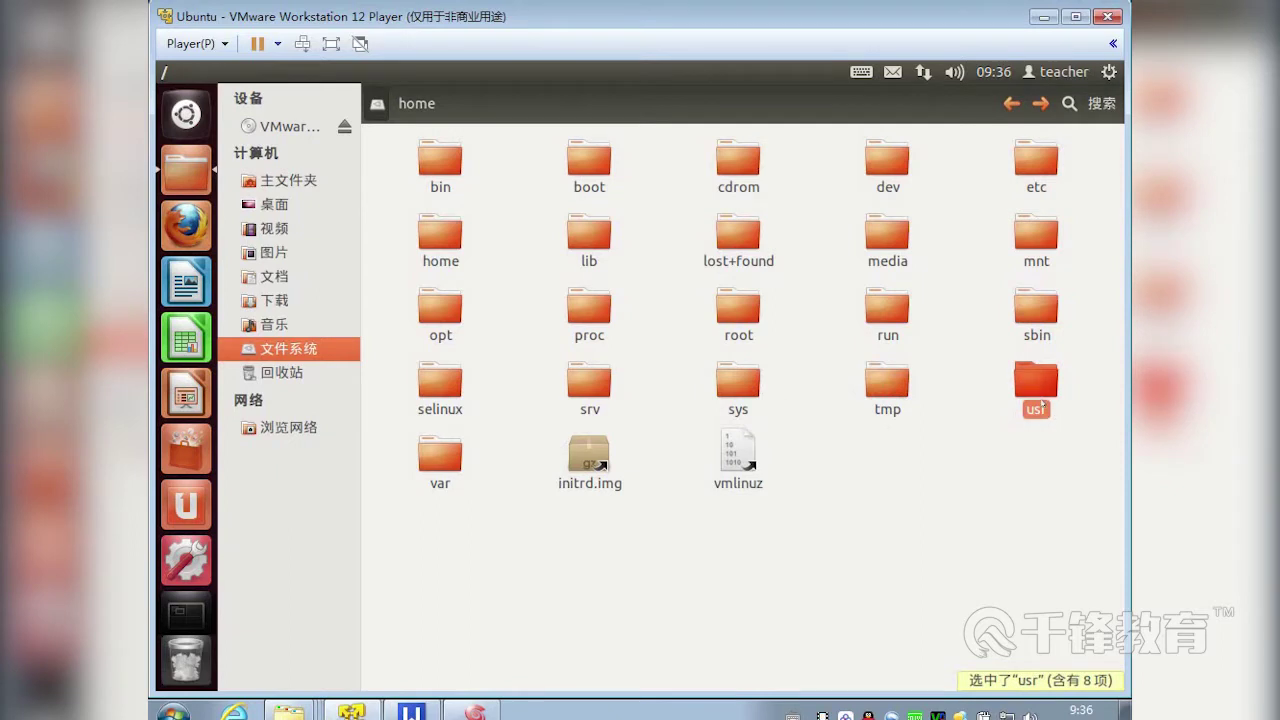
double_click(1034, 384)
key("Right")
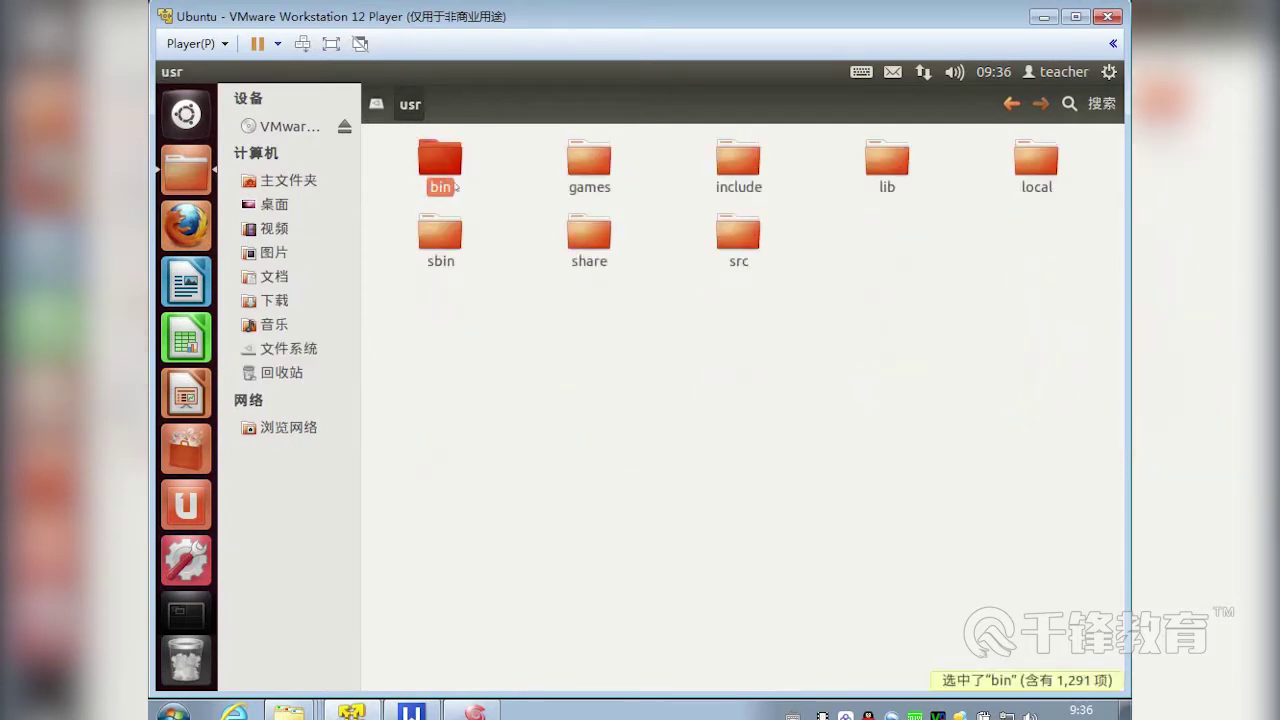
- Select usr's include, lib and sbin subdirectories in turn, return to the root directory, and briefly highlight all its items
left_click(738, 158)
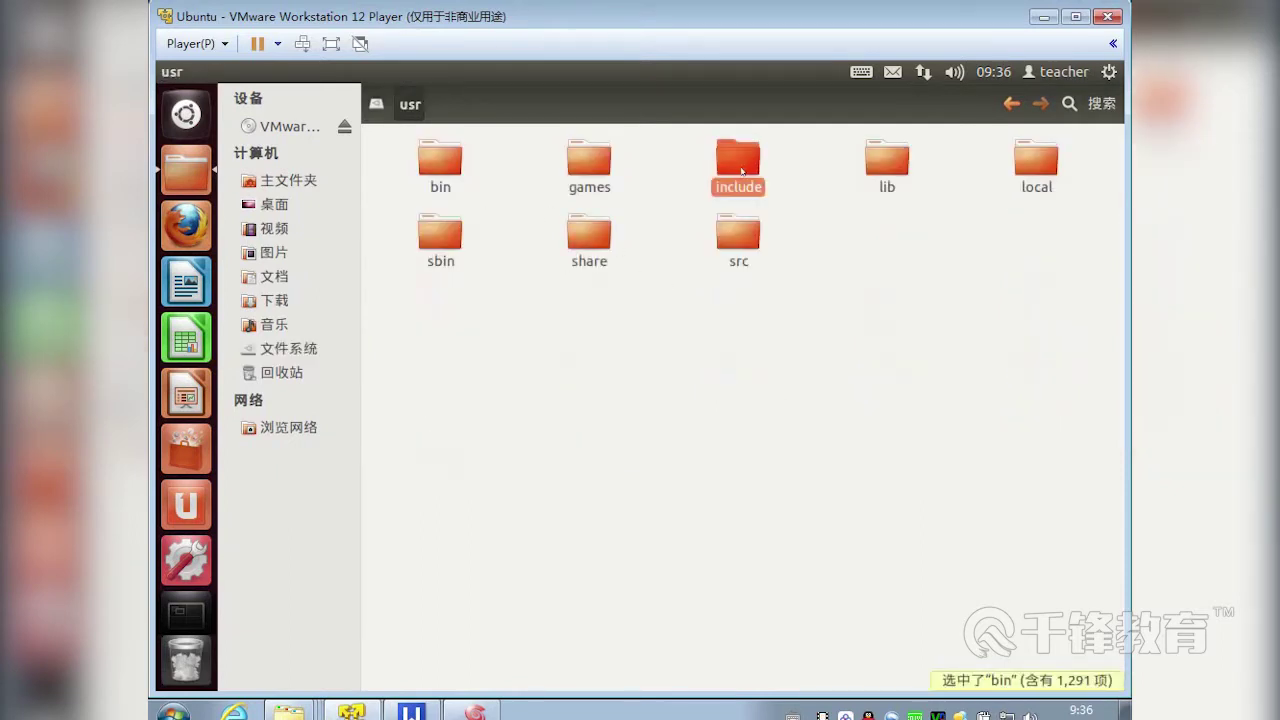
left_click(872, 162)
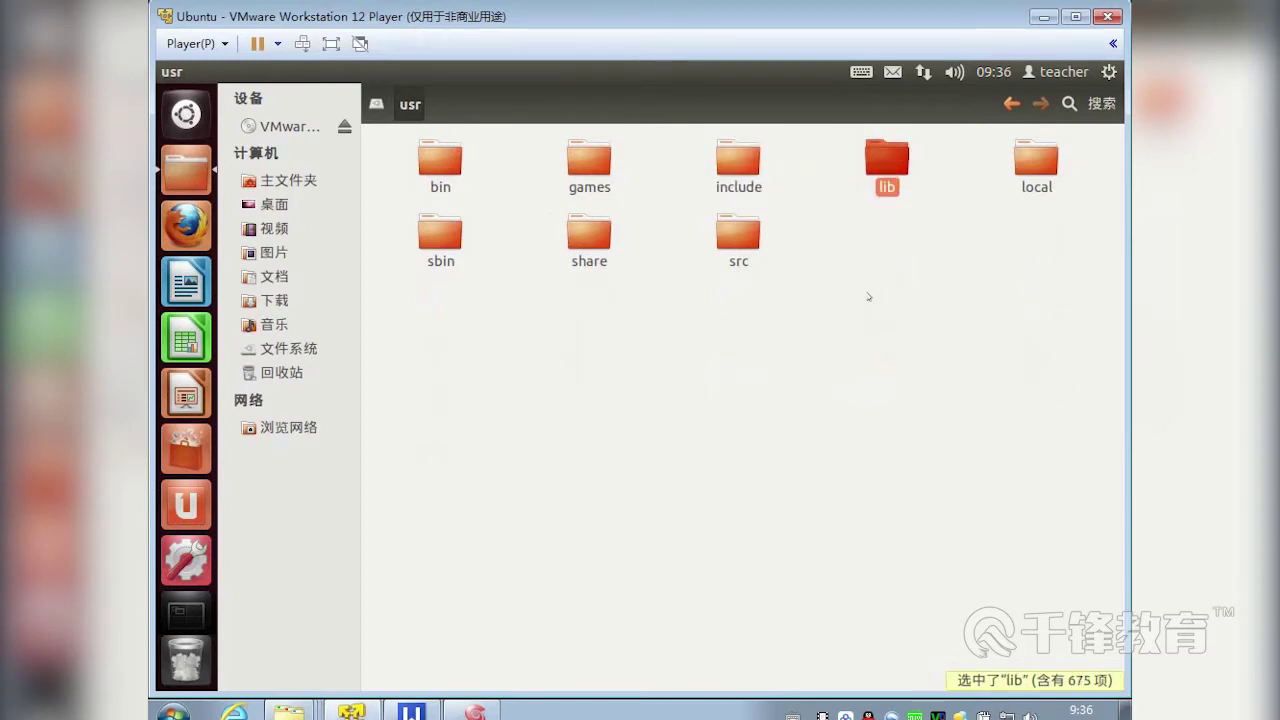
left_click(440, 235)
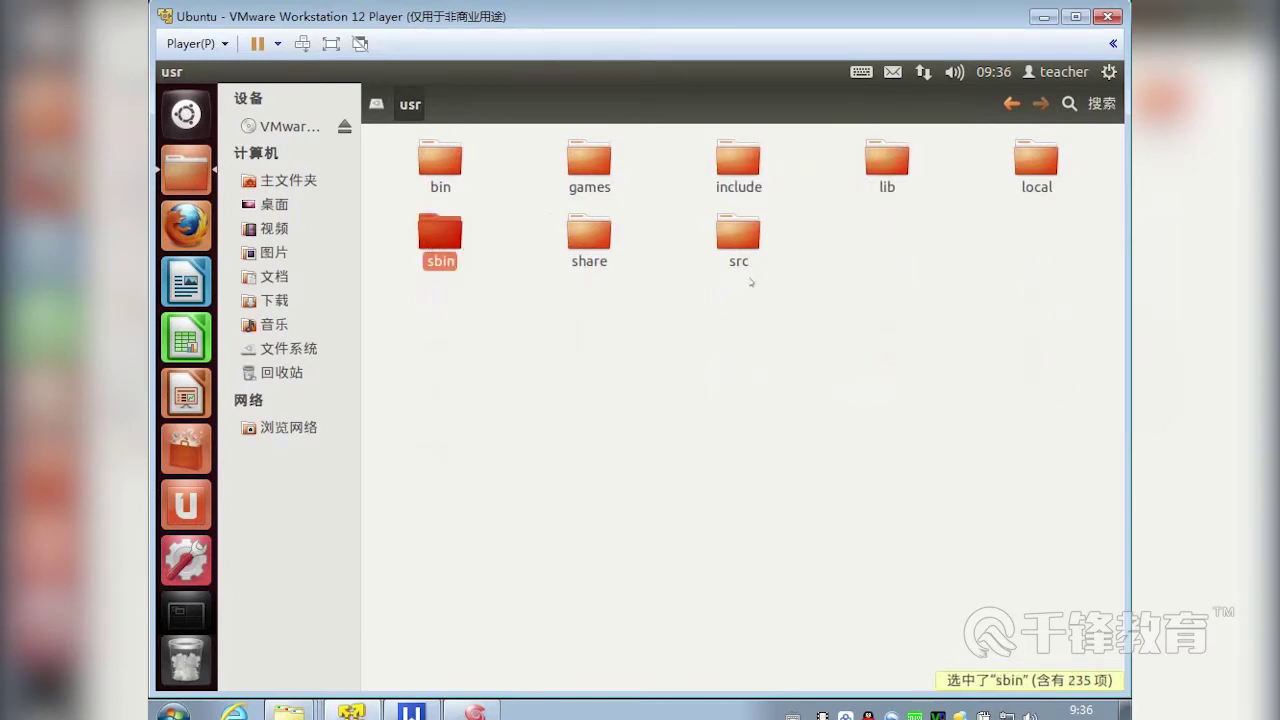
left_click(377, 104)
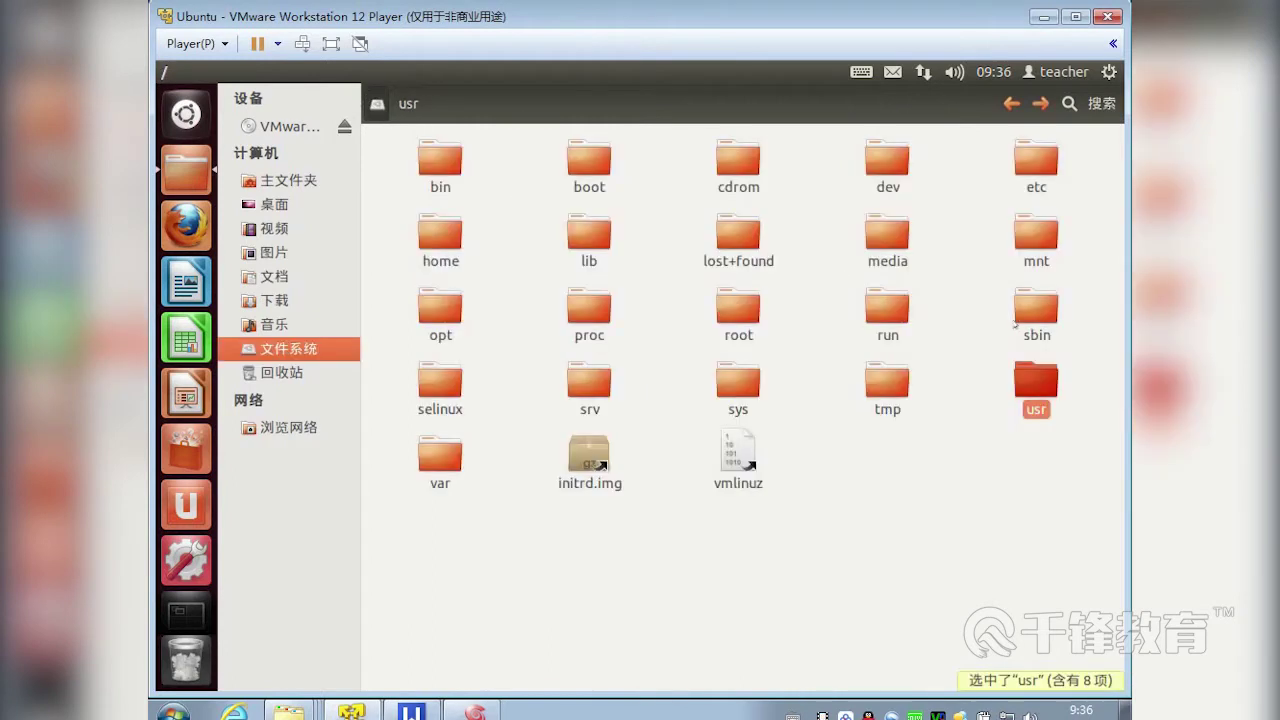
left_click_drag(1097, 590, 380, 128)
left_click(840, 260)
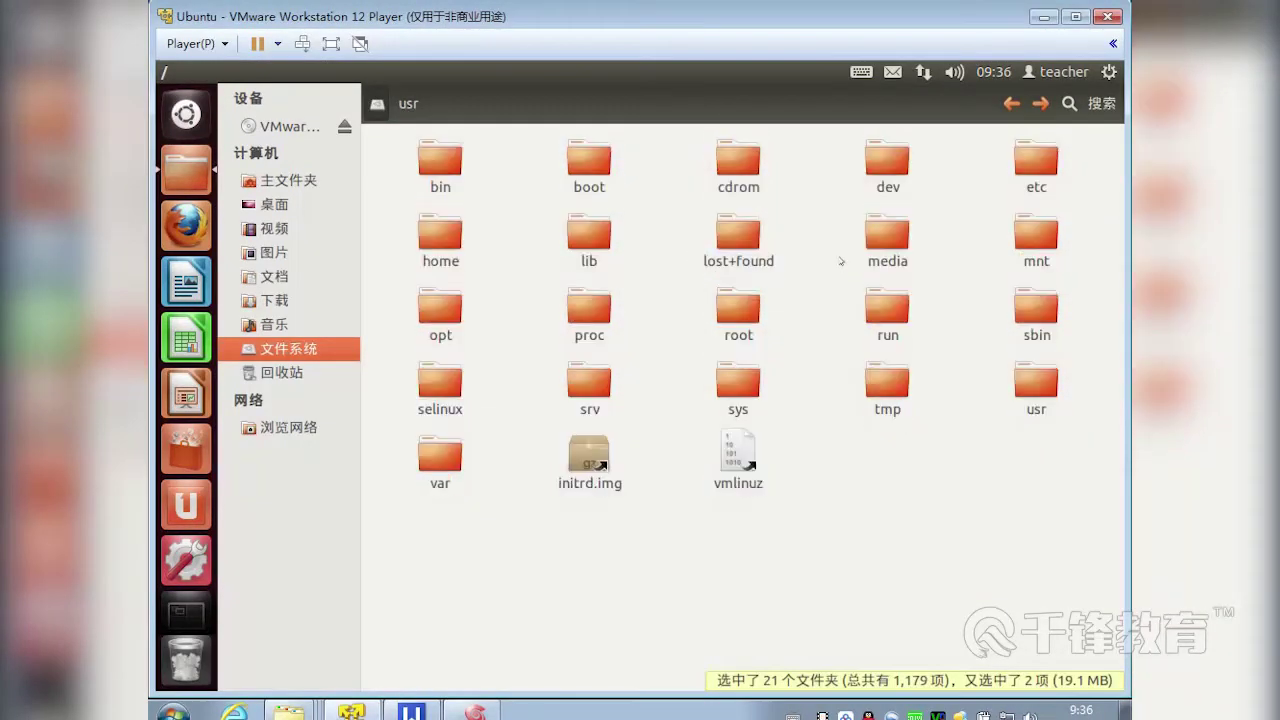
- Minimize the virtual machine and start ZoomIt's drawing mode over the Windows desktop at normal magnification
left_click(1045, 17)
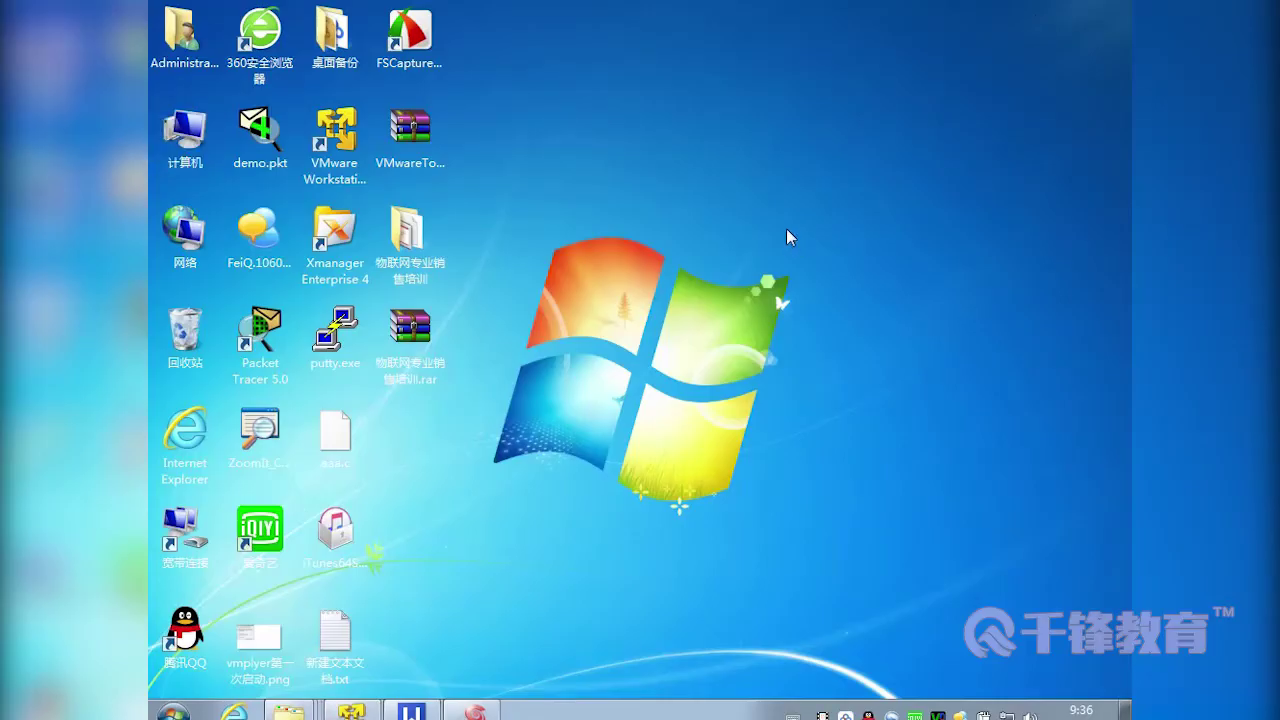
left_click(260, 432)
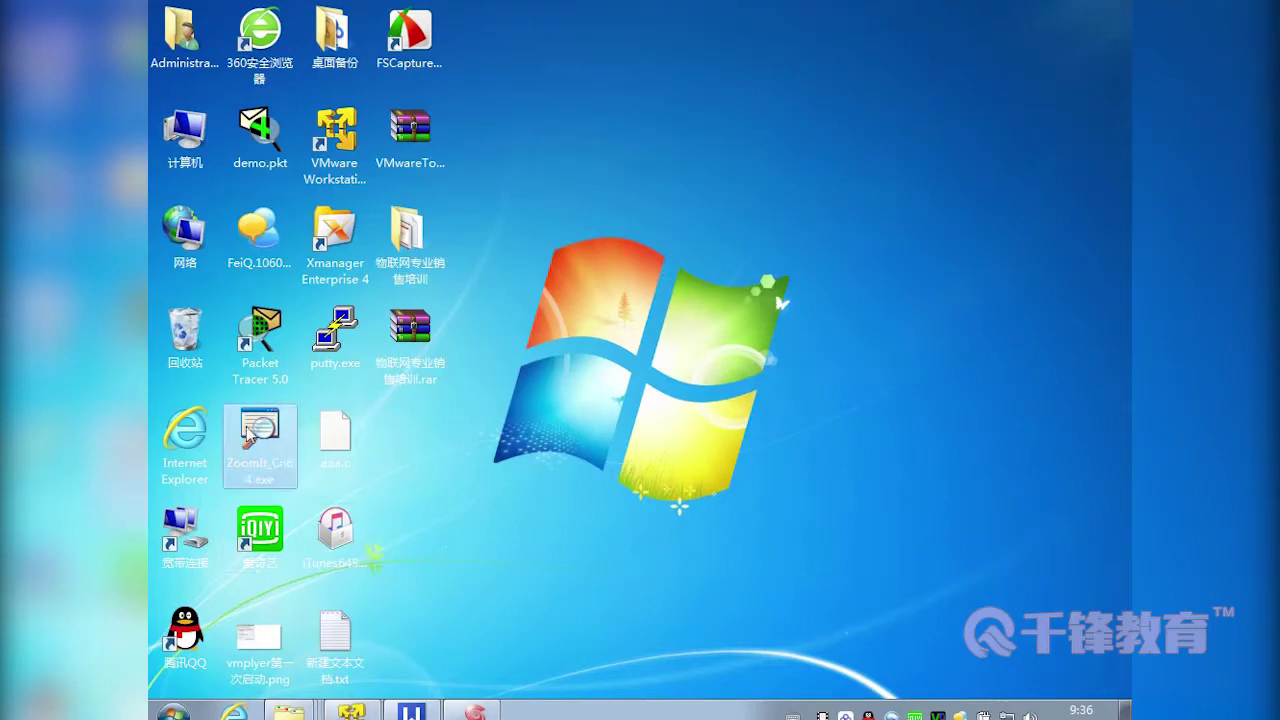
left_click(633, 415)
key("ctrl+1")
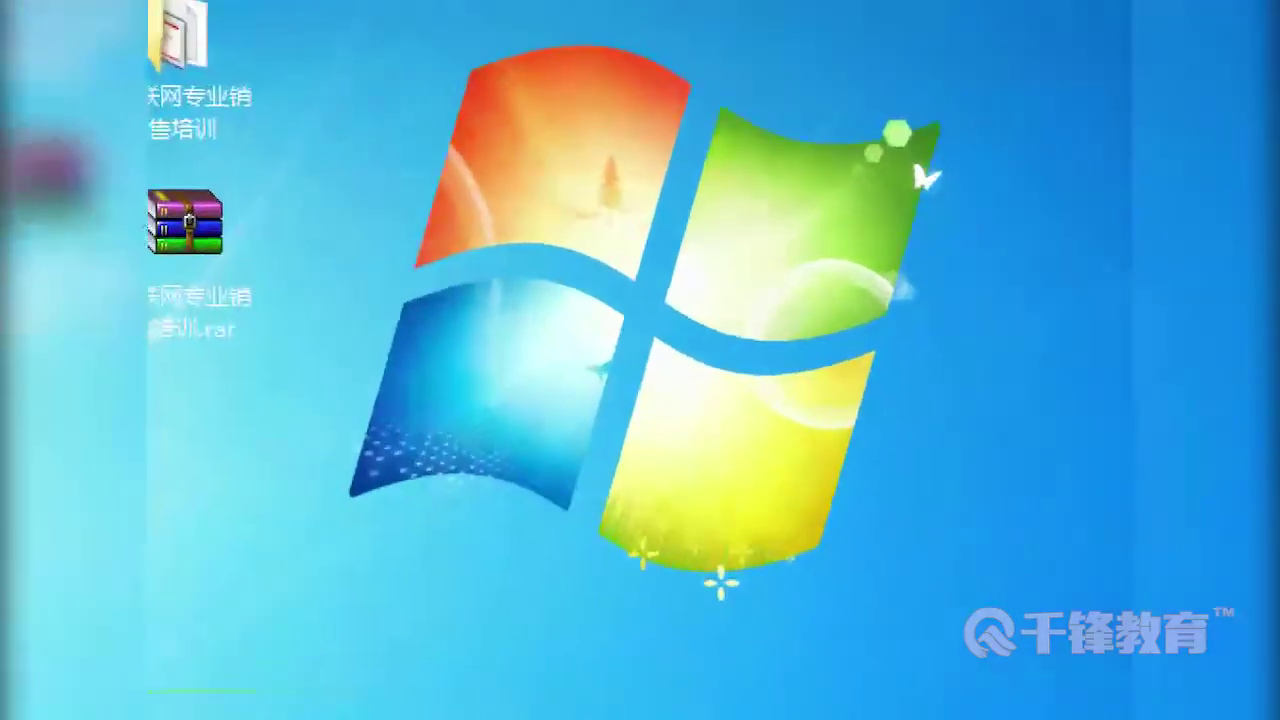
scroll(653, 358, "down", 3)
left_click(653, 358)
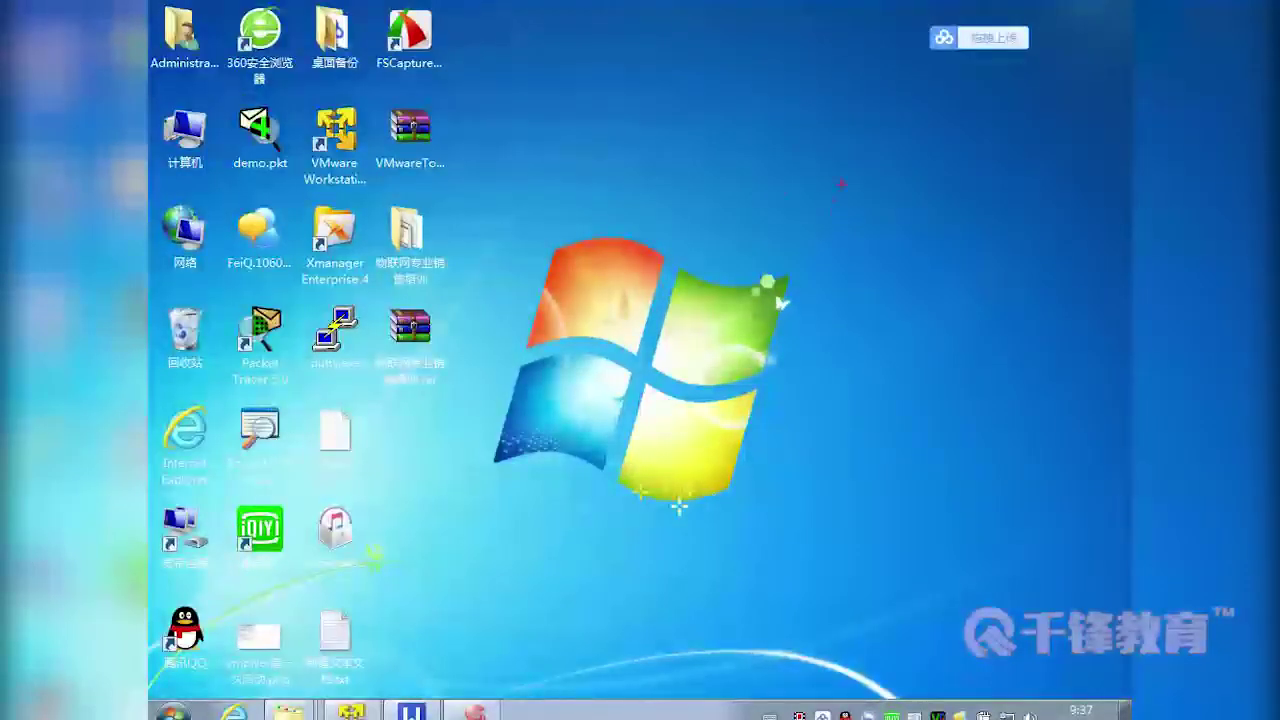
- Draw a root slash with a horizontal line beneath it and five vertical branches descending from the line
key("t")
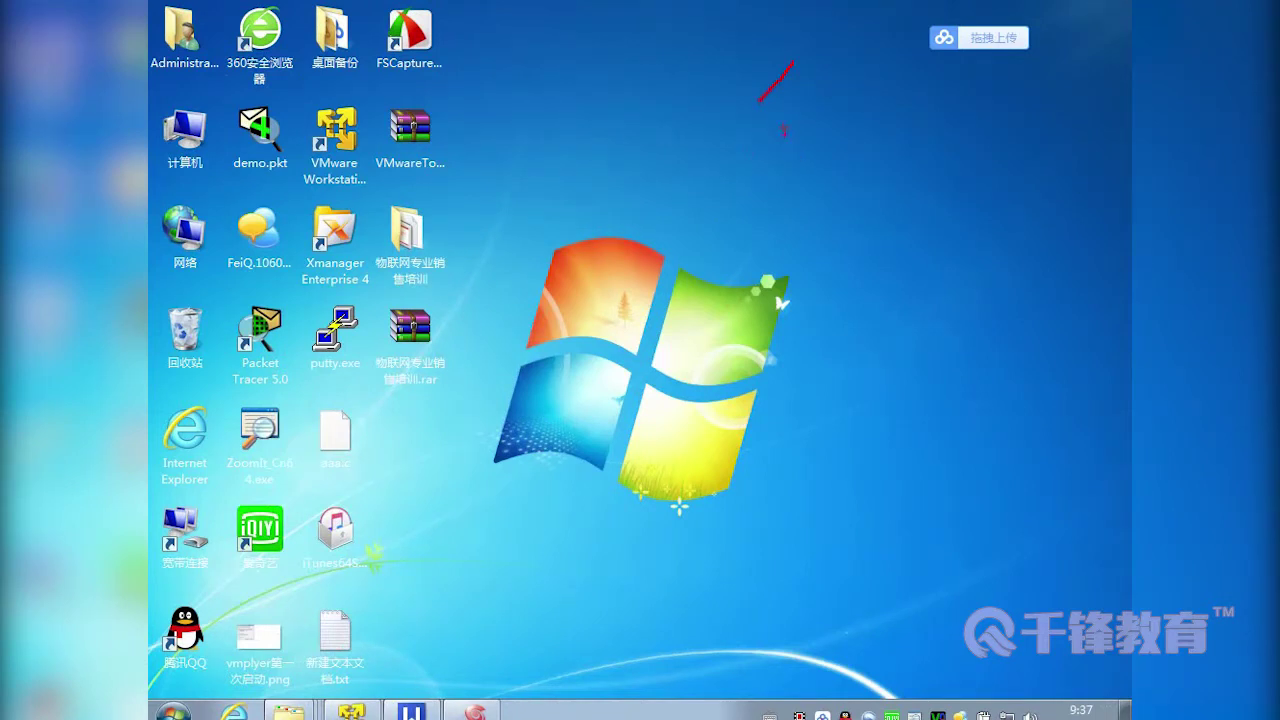
mouse_move(571, 164)
left_mouse_down()
mouse_move(936, 147)
mouse_move(957, 204)
left_mouse_up()
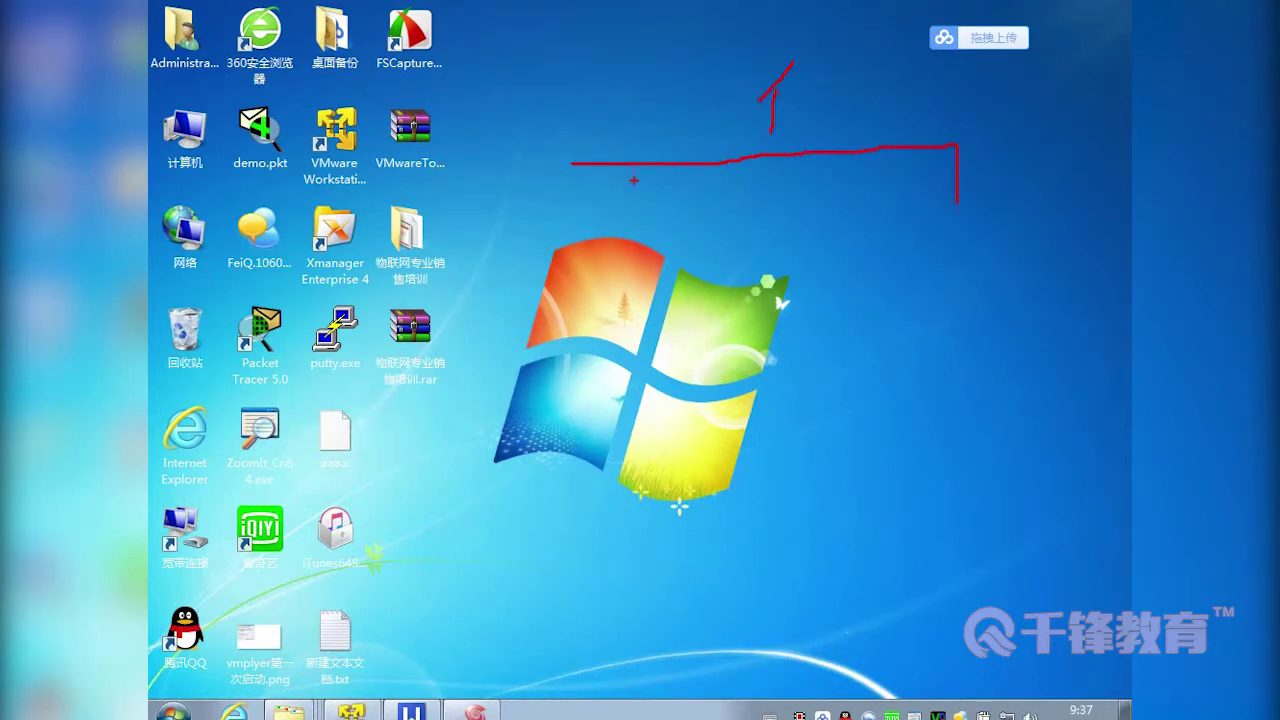
left_click_drag(578, 172, 576, 216)
left_click_drag(697, 170, 697, 203)
left_click_drag(762, 166, 762, 212)
left_click_drag(862, 157, 862, 194)
- Label the branches home, bin, sbin and usr, and extend the line with another branch labelled dev
mouse_move(552, 224)
left_mouse_down()
mouse_move(548, 276)
mouse_move(572, 290)
mouse_move(620, 284)
mouse_move(666, 256)
mouse_move(662, 270)
left_mouse_up()
mouse_move(678, 218)
left_mouse_down()
mouse_move(690, 258)
mouse_move(708, 246)
left_mouse_up()
left_click_drag(718, 244, 728, 262)
mouse_move(732, 254)
left_mouse_down()
mouse_move(744, 244)
mouse_move(750, 268)
left_mouse_up()
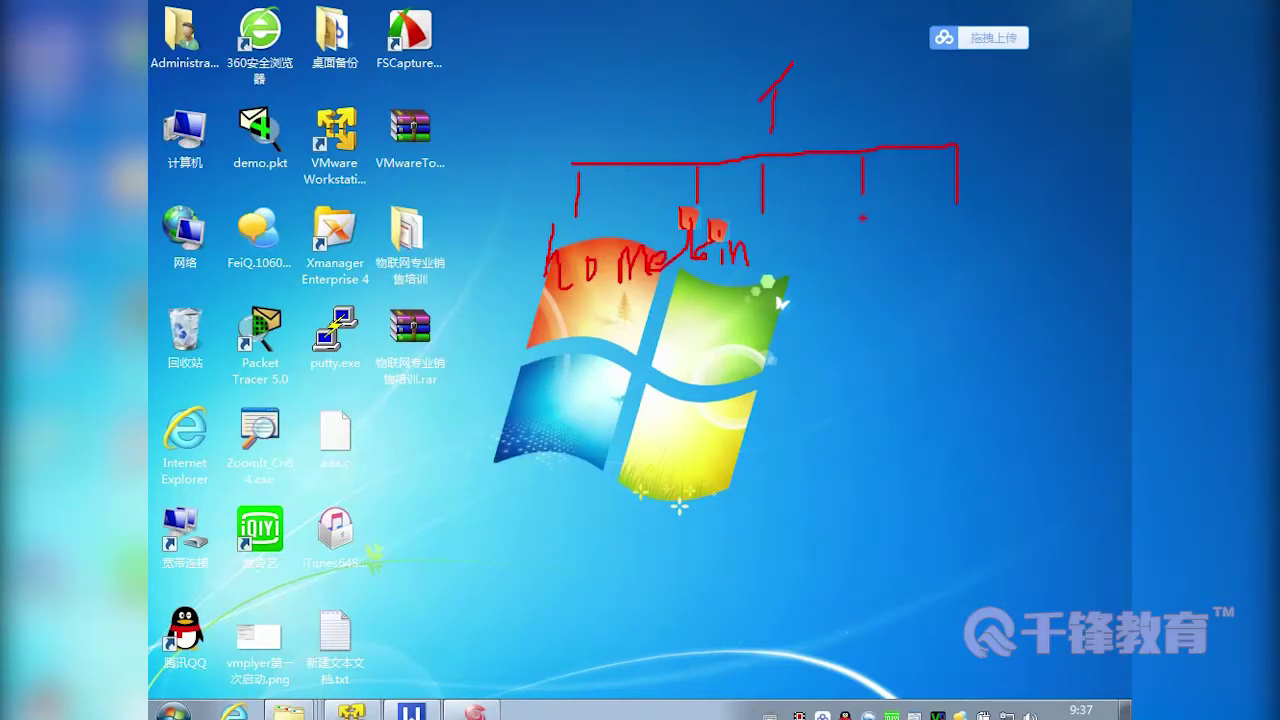
left_click_drag(858, 216, 832, 257)
mouse_move(863, 208)
left_mouse_down()
mouse_move(863, 260)
mouse_move(882, 258)
mouse_move(898, 228)
mouse_move(903, 254)
mouse_move(976, 256)
mouse_move(1005, 232)
left_mouse_up()
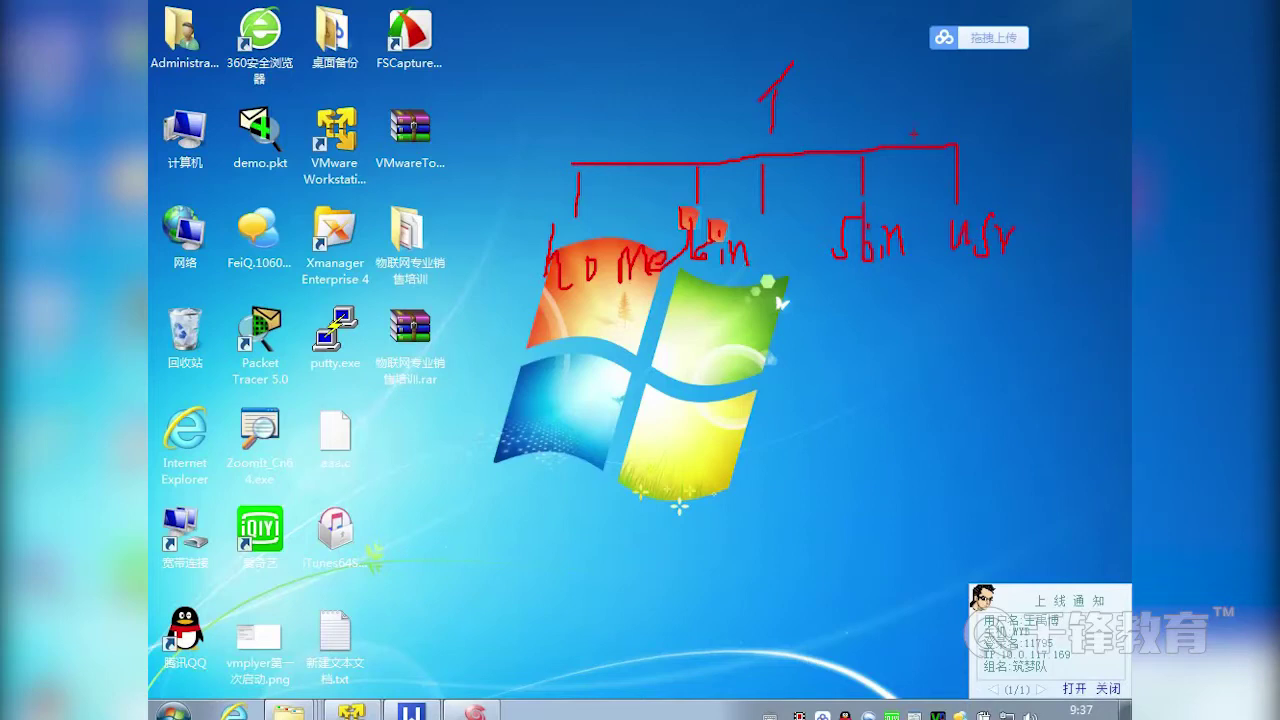
left_click_drag(958, 145, 1092, 142)
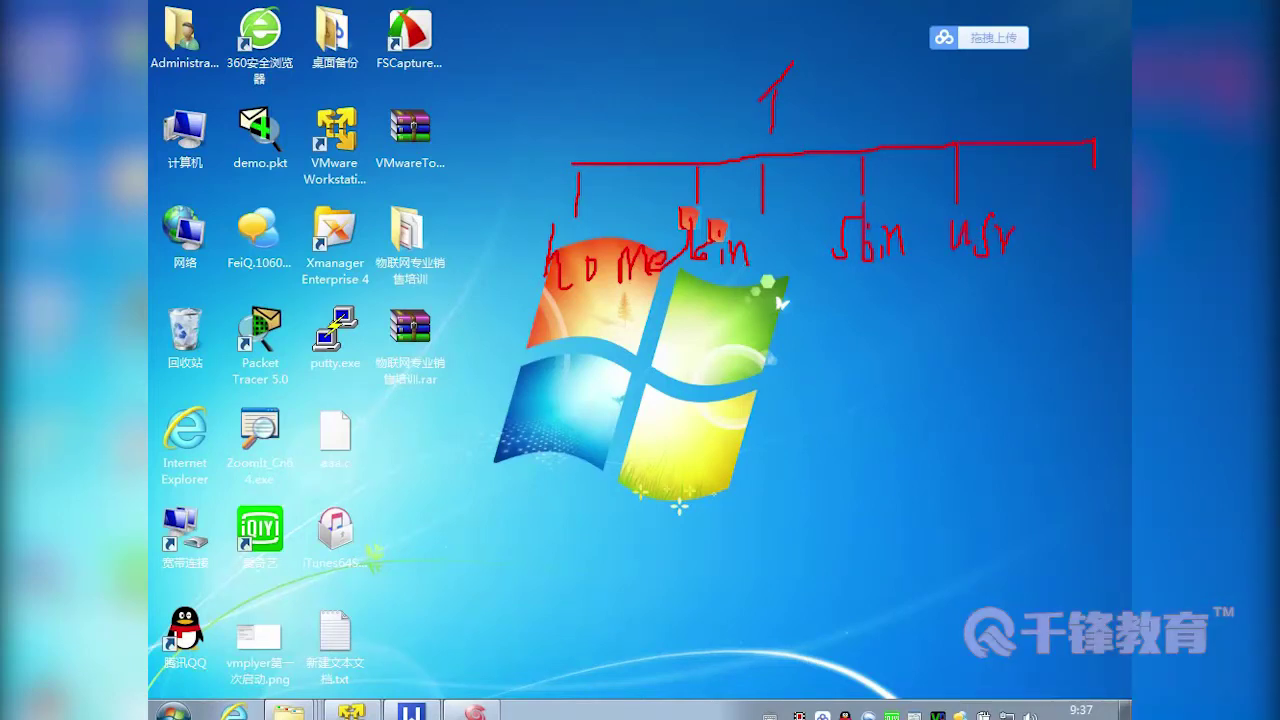
mouse_move(1077, 237)
left_mouse_down()
mouse_move(1049, 247)
mouse_move(1105, 236)
left_mouse_up()
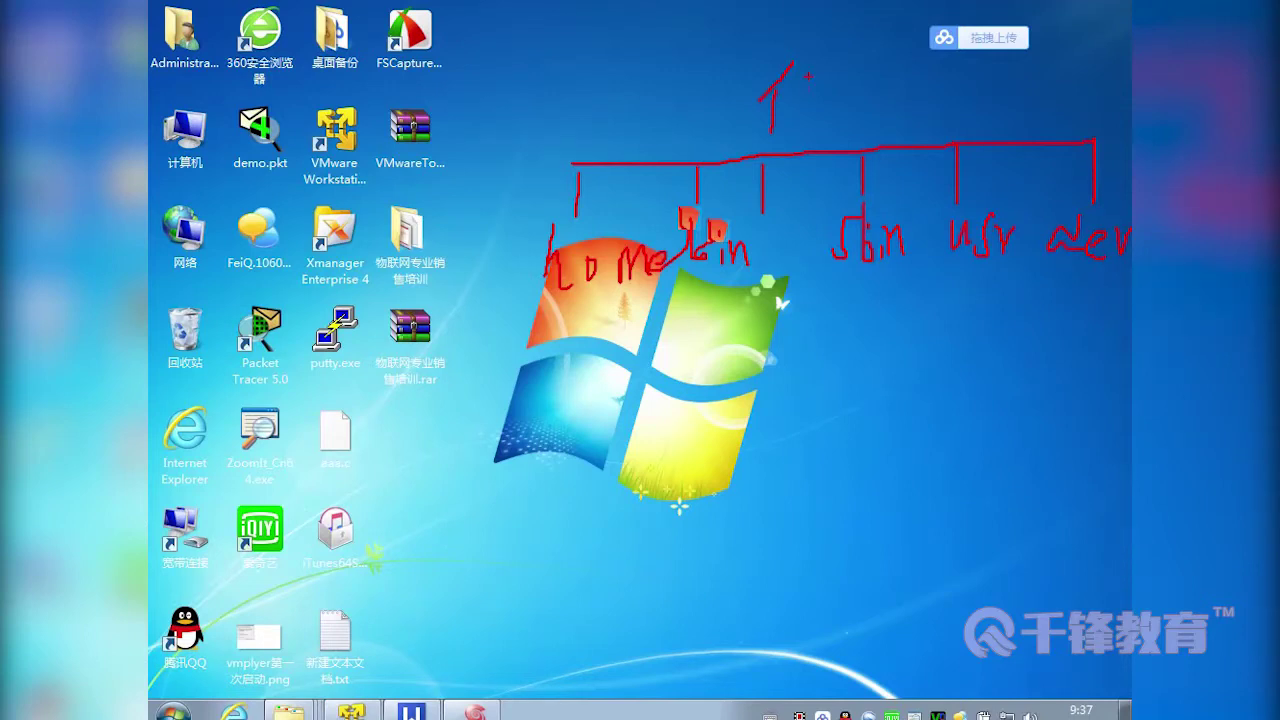
- Draw two further levels of branches beneath sbin to illustrate nested subdirectories
left_click_drag(864, 268, 866, 320)
mouse_move(780, 334)
left_mouse_down()
mouse_move(922, 334)
mouse_move(920, 382)
left_mouse_up()
left_click_drag(851, 336, 851, 384)
mouse_move(780, 342)
left_mouse_down()
mouse_move(777, 384)
mouse_move(750, 400)
mouse_move(799, 400)
mouse_move(798, 444)
left_mouse_up()
mouse_move(743, 400)
left_mouse_down()
mouse_move(743, 436)
mouse_move(766, 430)
left_mouse_up()
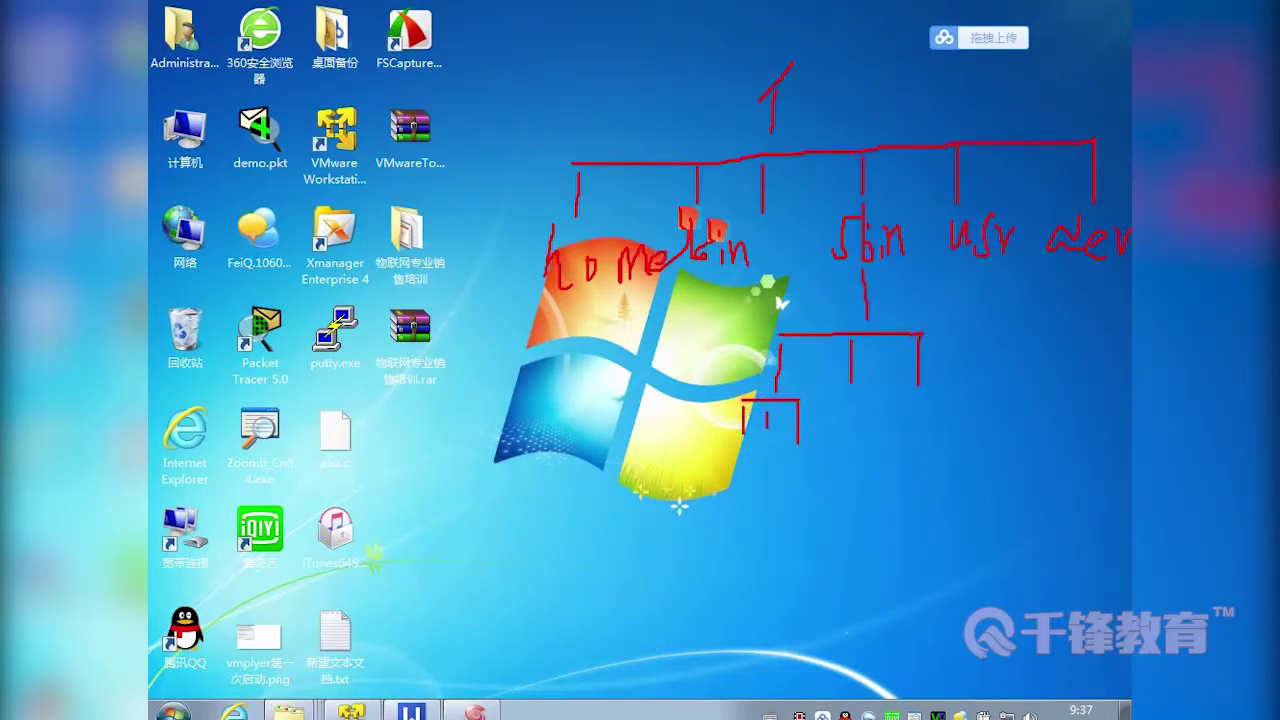
mouse_move(910, 395)
left_mouse_down()
mouse_move(940, 396)
mouse_move(940, 432)
mouse_move(890, 428)
mouse_move(912, 431)
left_mouse_up()
- Mark below home, emphasize the root slash, retrace a lower branch, and leave the drawing mode
left_click_drag(540, 313, 556, 313)
left_click_drag(762, 98, 730, 114)
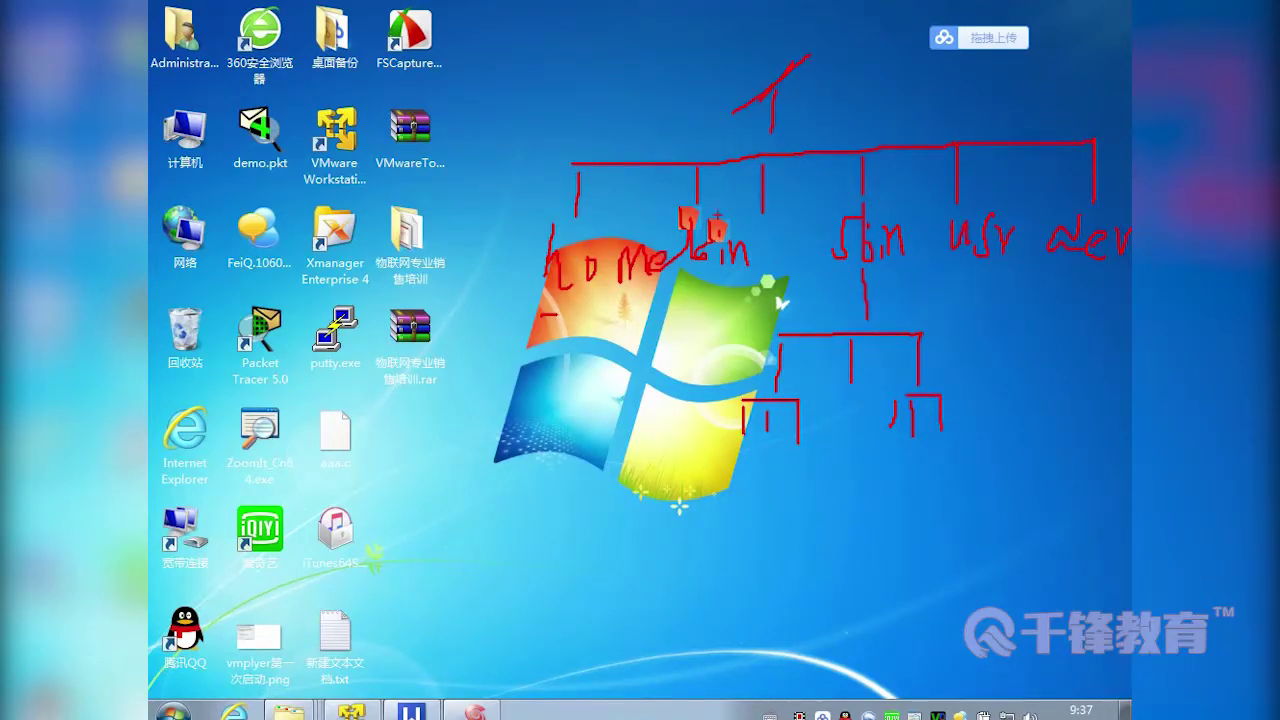
left_click_drag(900, 414, 910, 412)
key("Escape")
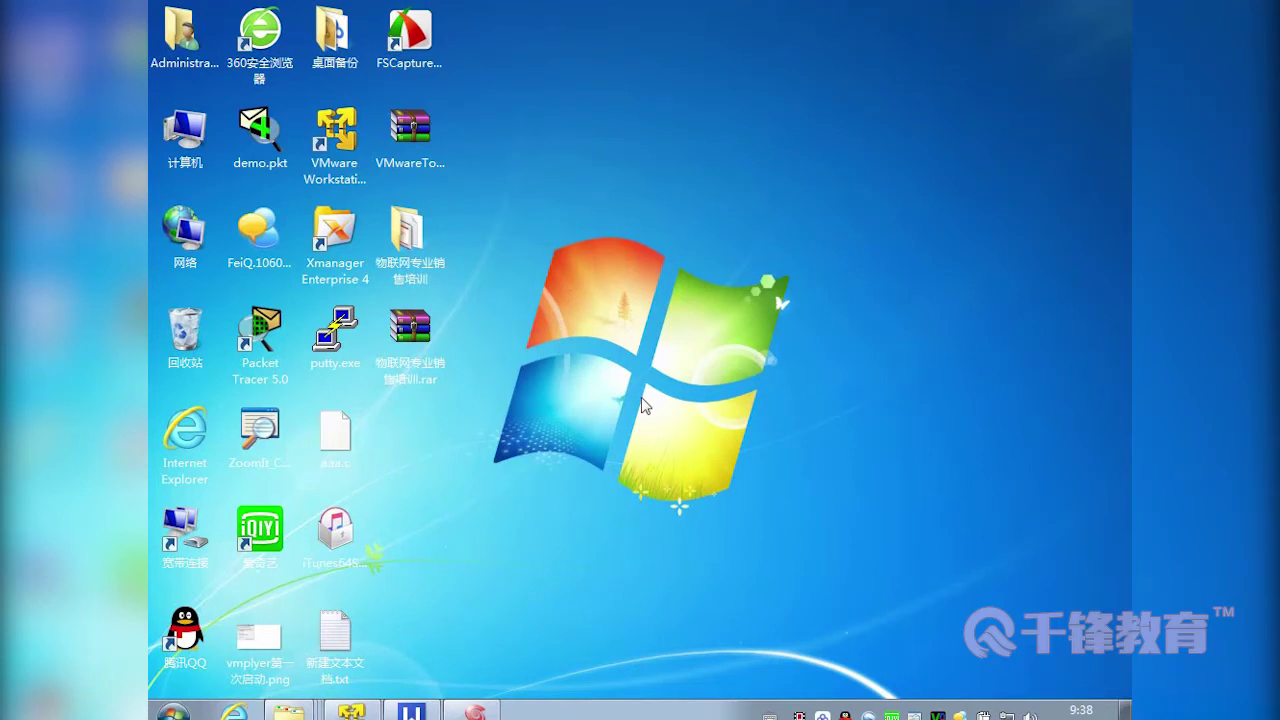
- Switch back to the Ubuntu virtual machine, briefly highlight all items in the root directory twice, and select bin
left_click(351, 711)
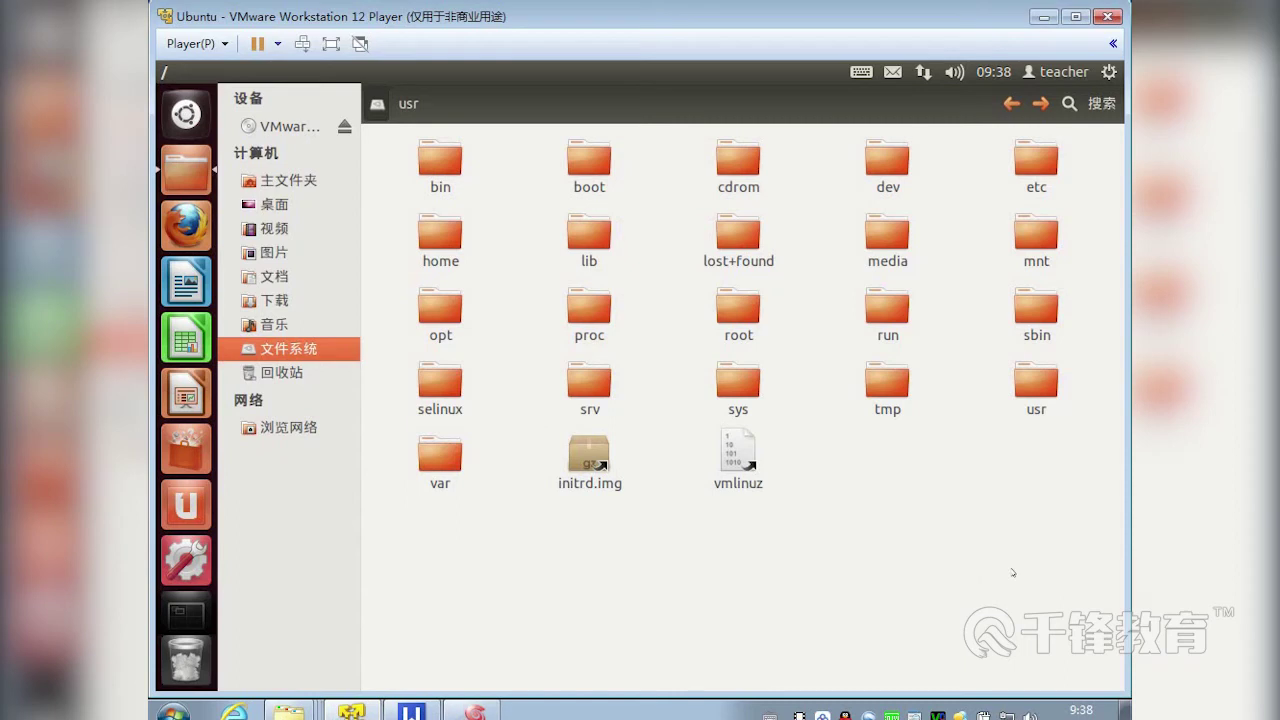
left_click_drag(1128, 566, 1130, 347)
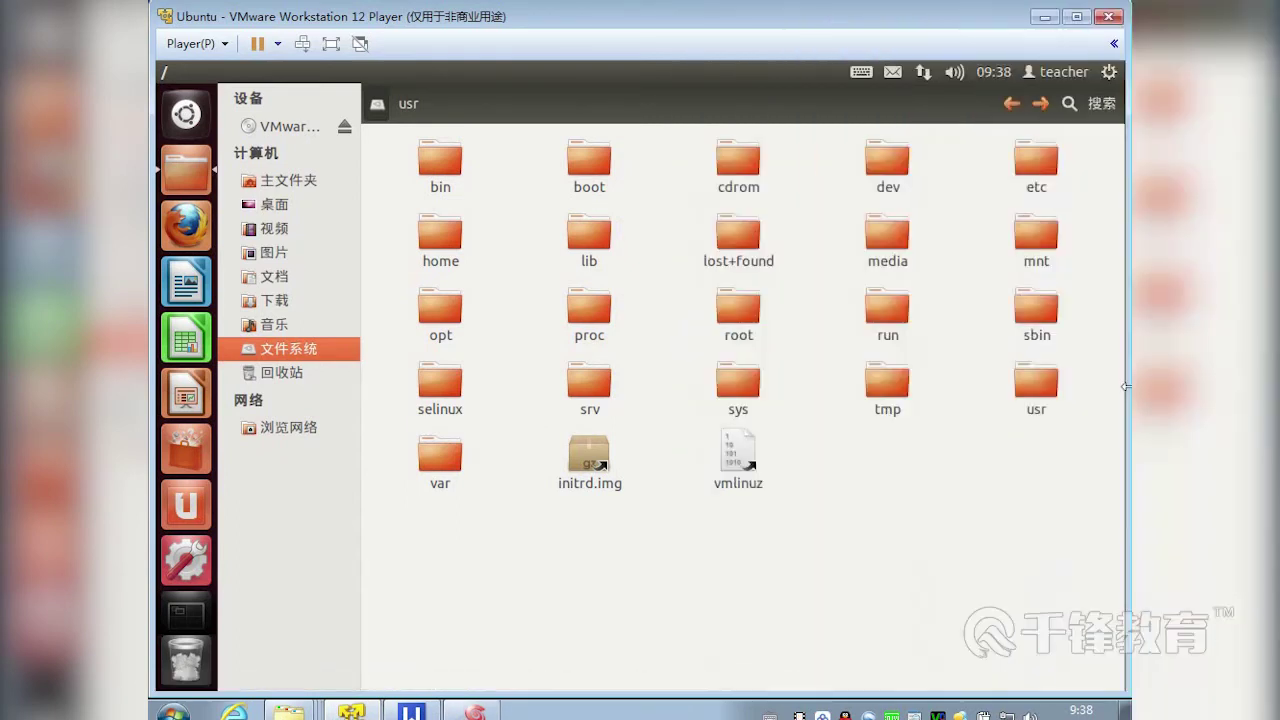
left_click_drag(1048, 532, 362, 124)
left_click(808, 531)
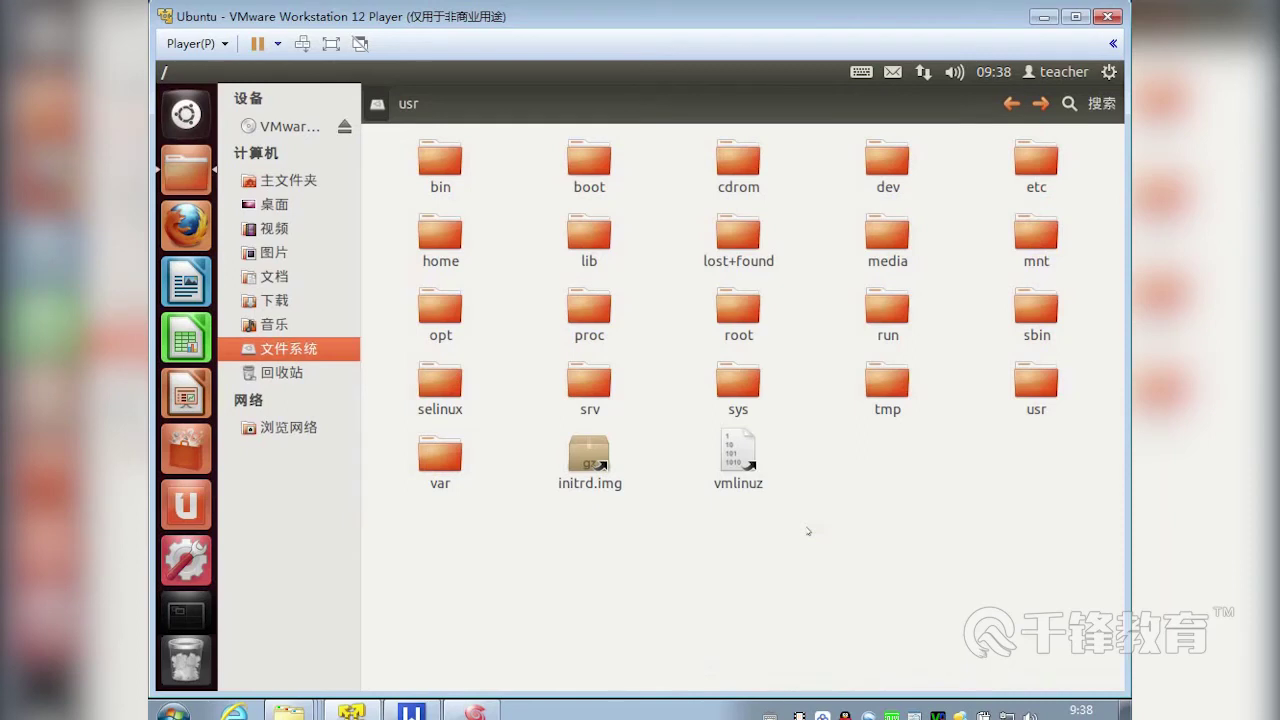
left_click_drag(1108, 508, 405, 122)
left_click(934, 451)
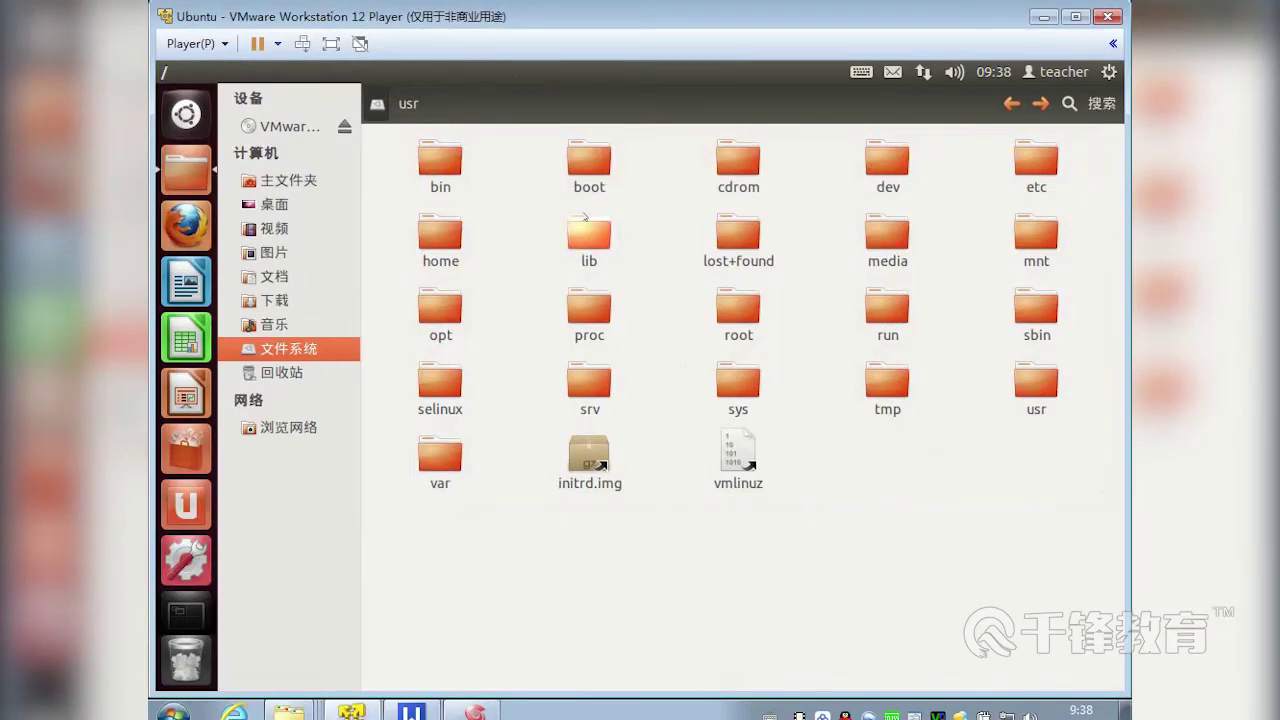
left_click(458, 168)
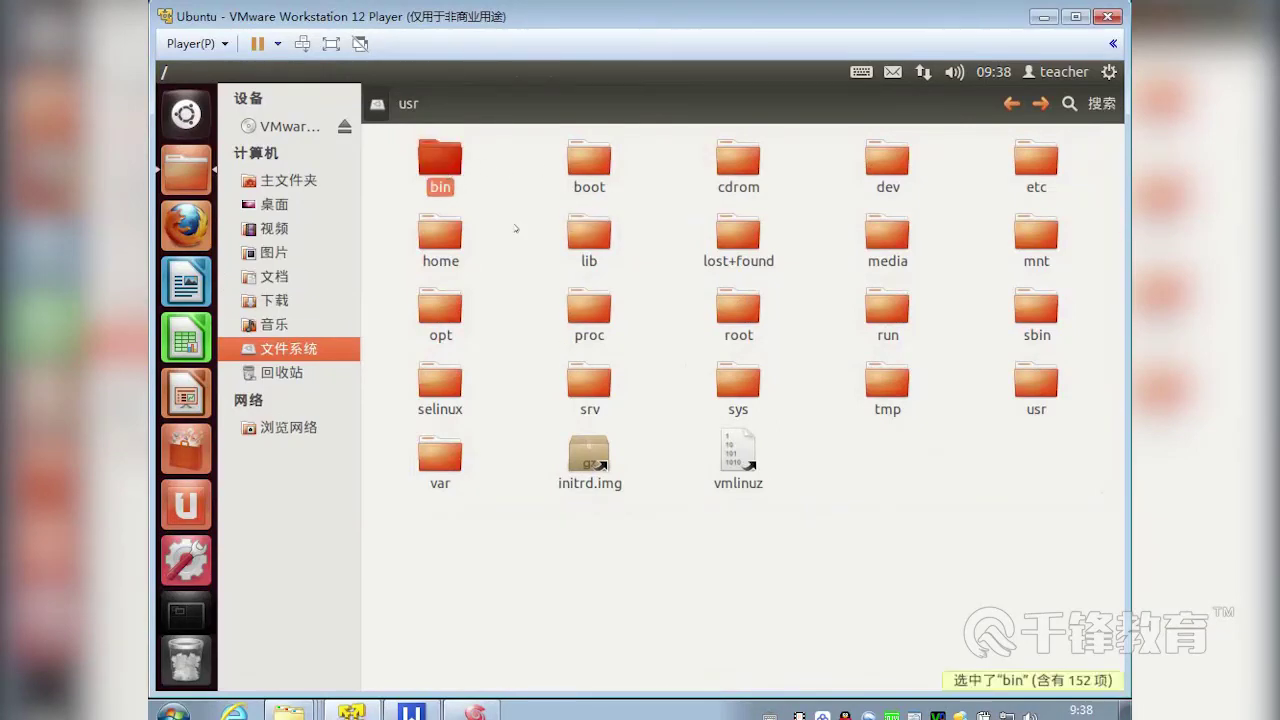